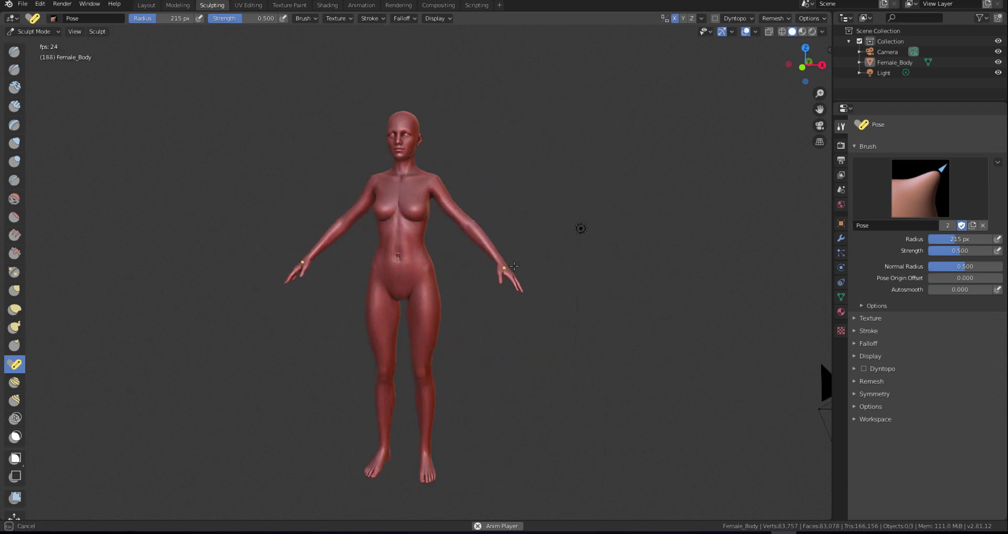
# Pose the female figure's hands and arms symmetrically with the Pose brush, using X mirroring
pyautogui.moveTo(514, 266); pyautogui.dragTo(518, 270)
pyautogui.scroll(2, 518, 270)
pyautogui.moveTo(544, 268)
pyautogui.mouseDown()
pyautogui.moveTo(563, 258)
pyautogui.moveTo(549, 286)
pyautogui.mouseUp()
pyautogui.moveTo(816, 71)
pyautogui.mouseDown()
pyautogui.moveTo(728, 76)
pyautogui.moveTo(803, 67)
pyautogui.mouseUp()
pyautogui.moveTo(663, 163)
pyautogui.keyDown('shift'); pyautogui.mouseDown(button='middle')
pyautogui.moveTo(694, 354)
pyautogui.moveTo(604, 280)
pyautogui.moveTo(673, 316)
pyautogui.mouseUp(button='middle'); pyautogui.keyUp('shift')
pyautogui.keyDown('shift'); pyautogui.moveTo(672, 315); pyautogui.dragTo(678, 255, button='middle'); pyautogui.keyUp('shift')
# Bend both of the figure's lower legs backward at the knees with the mirrored Pose brush
pyautogui.moveTo(814, 68); pyautogui.dragTo(777, 56)
pyautogui.moveTo(821, 110); pyautogui.dragTo(850, 3)
pyautogui.moveTo(386, 405); pyautogui.dragTo(399, 397)
pyautogui.moveTo(407, 441)
pyautogui.mouseDown()
pyautogui.moveTo(441, 434)
pyautogui.moveTo(499, 391)
pyautogui.mouseUp()
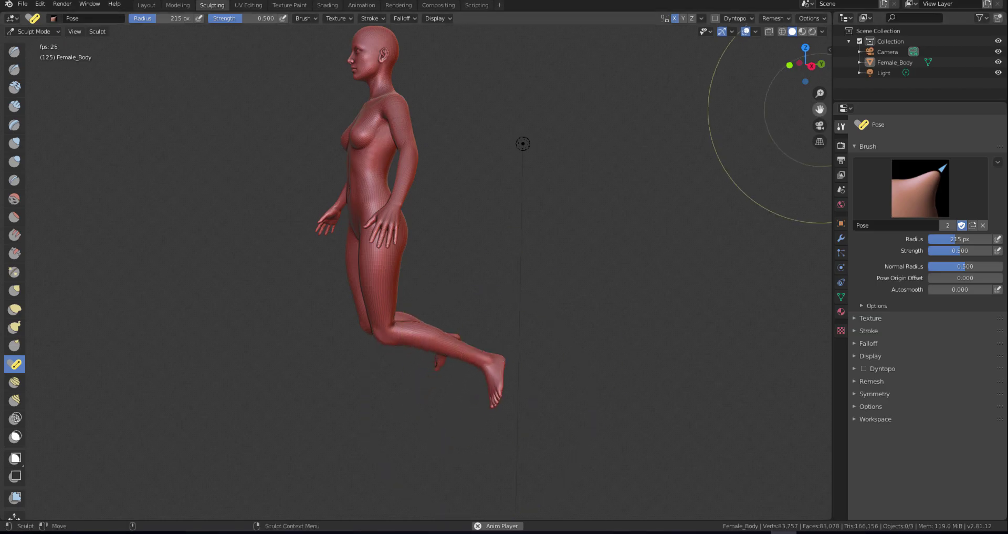
# Turn off X mirroring in the brush symmetry settings and tilt the figure's head with the Pose brush
pyautogui.moveTo(820, 109); pyautogui.dragTo(805, 267)
pyautogui.moveTo(789, 63); pyautogui.dragTo(854, 66)
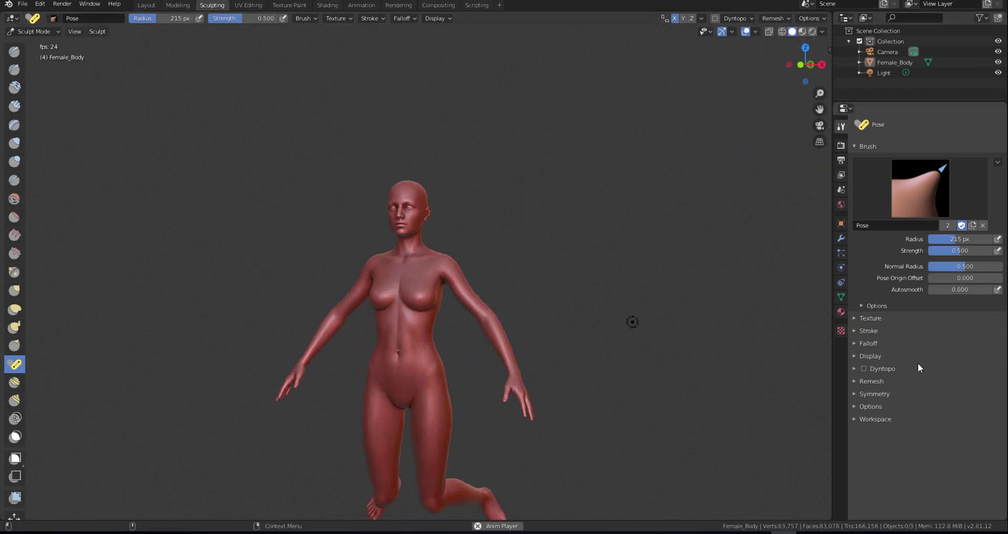
pyautogui.click(874, 393)
pyautogui.scroll(4, 402, 220)
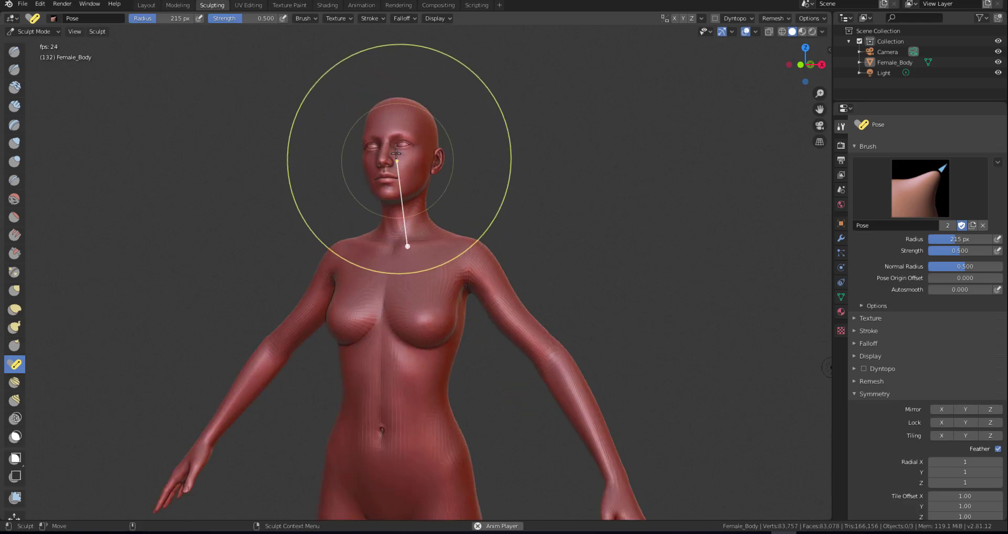
pyautogui.moveTo(403, 122)
pyautogui.mouseDown()
pyautogui.moveTo(410, 142)
pyautogui.moveTo(396, 210)
pyautogui.mouseUp()
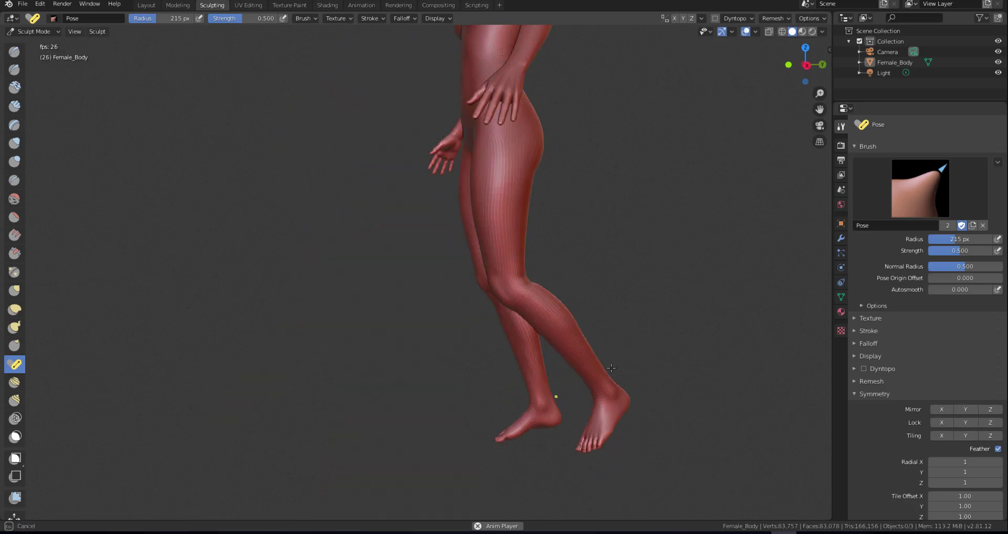
# Raise one lower leg to roughly horizontal and adjust the figure's pose on one side only with the Pose brush
pyautogui.moveTo(611, 367); pyautogui.dragTo(684, 333)
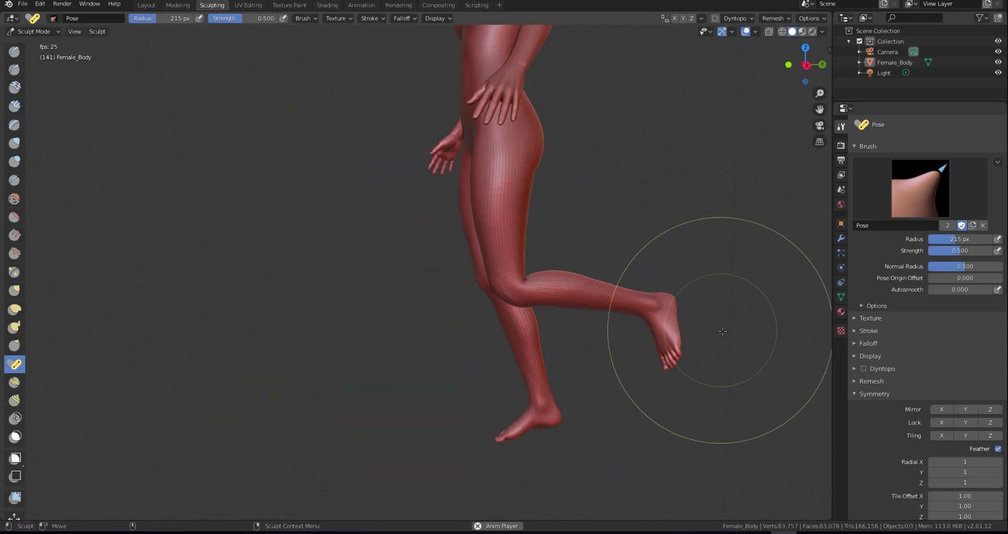
pyautogui.moveTo(806, 66); pyautogui.dragTo(745, 66)
pyautogui.moveTo(806, 66)
pyautogui.mouseDown()
pyautogui.moveTo(997, 66)
pyautogui.moveTo(812, 56)
pyautogui.mouseUp()
pyautogui.moveTo(186, 295); pyautogui.dragTo(183, 272)
pyautogui.moveTo(281, 407); pyautogui.dragTo(298, 403)
pyautogui.moveTo(820, 108); pyautogui.dragTo(842, 289)
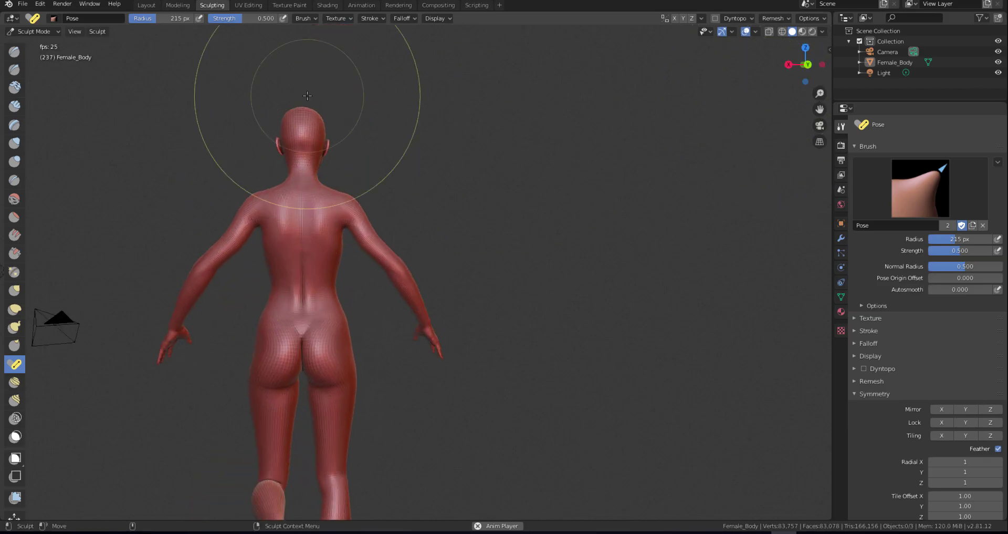
pyautogui.moveTo(820, 109); pyautogui.dragTo(640, 79)
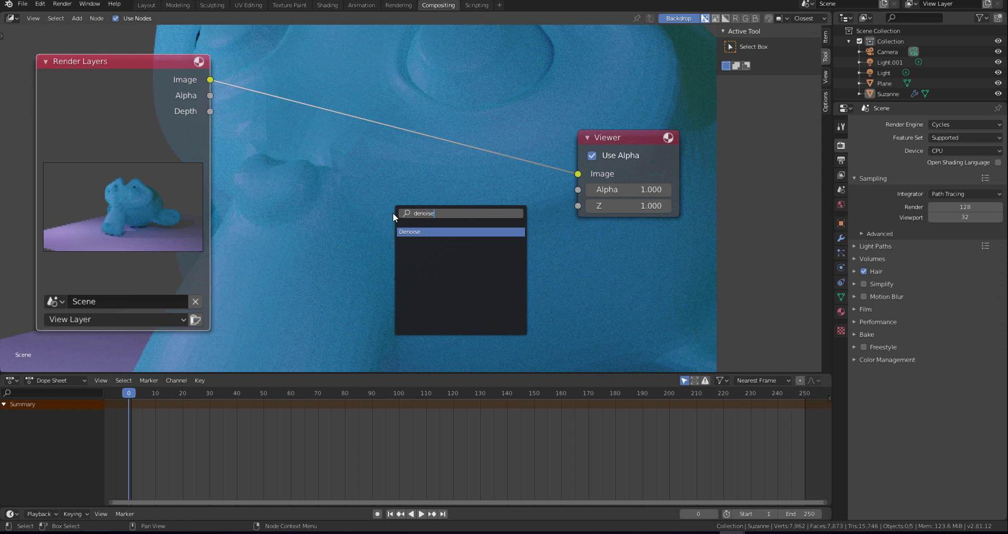
# In the blue Suzanne scene's compositor, insert a Denoise node between the Render Layers and Viewer nodes and inspect the backdrop
pyautogui.click(393, 212)
pyautogui.click(392, 212)
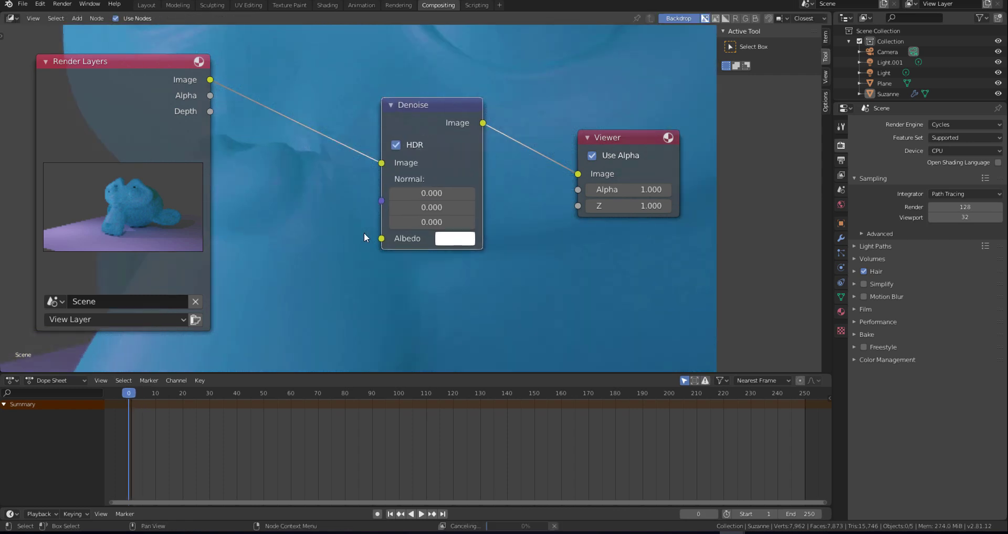
pyautogui.hotkey('alt', 'v')
pyautogui.hotkey('alt', 'v')
pyautogui.hotkey('alt', 'v')
pyautogui.hotkey('alt', 'v')
pyautogui.hotkey('alt', 'v')
pyautogui.press('v')
pyautogui.press('v')
pyautogui.press('v')
pyautogui.press('v')
pyautogui.press('v')
pyautogui.press('v')
pyautogui.press('v')
pyautogui.hotkey('alt', 'v')
pyautogui.hotkey('alt', 'v')
pyautogui.hotkey('alt', 'v')
pyautogui.hotkey('alt', 'v')
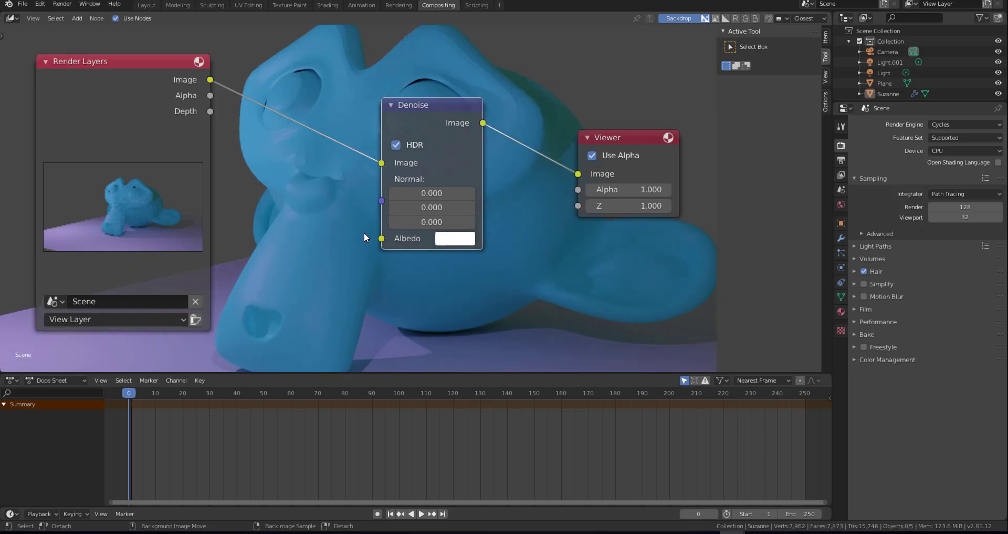
# Move the Denoise and Viewer nodes lower, feed the Viewer directly from Render Layers, and reconnect it to the Denoise output for comparison
pyautogui.moveTo(375, 134); pyautogui.dragTo(310, 215)
pyautogui.moveTo(620, 138); pyautogui.dragTo(628, 188)
pyautogui.moveTo(210, 79); pyautogui.dragTo(586, 223)
pyautogui.moveTo(401, 214); pyautogui.dragTo(586, 223)
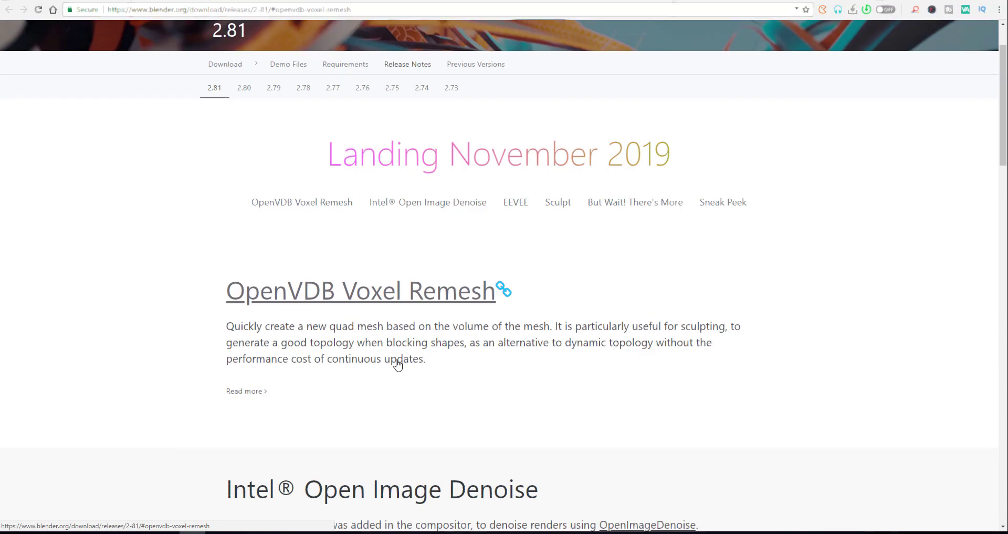
# Switch to the web browser and read the OpenVDB Voxel Remesh section of the Blender 2.81 release notes
pyautogui.scroll(1, 396, 360)
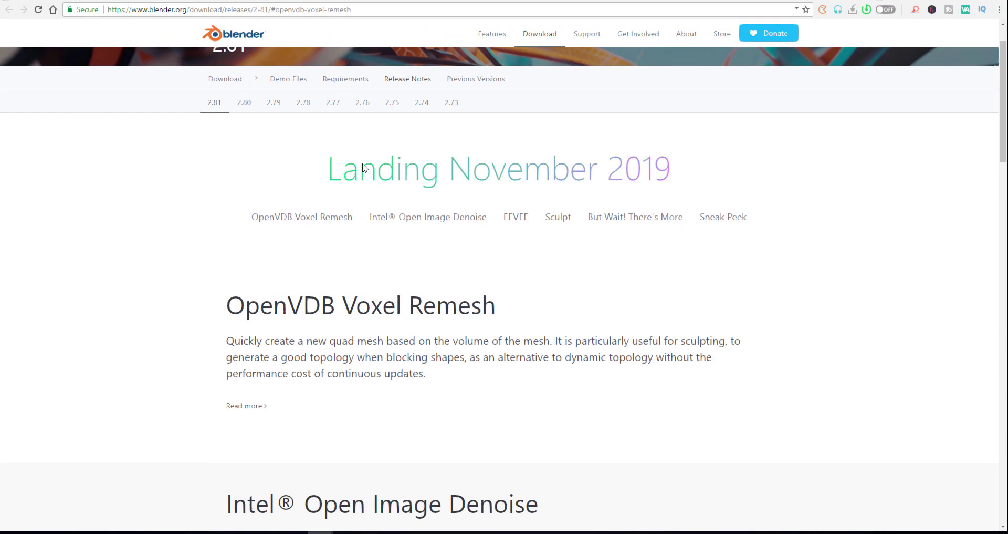
pyautogui.moveTo(365, 168); pyautogui.dragTo(300, 173)
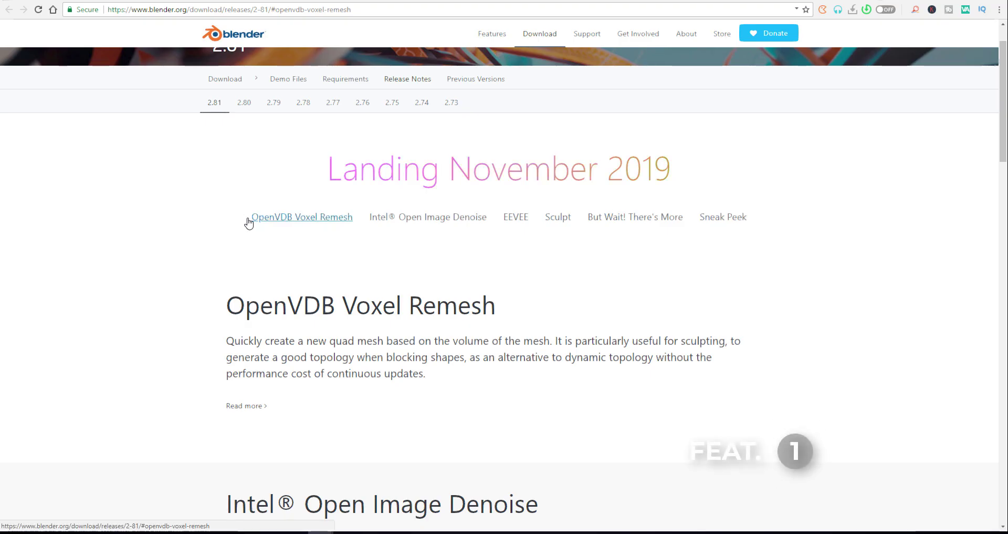
pyautogui.scroll(-2, 249, 225)
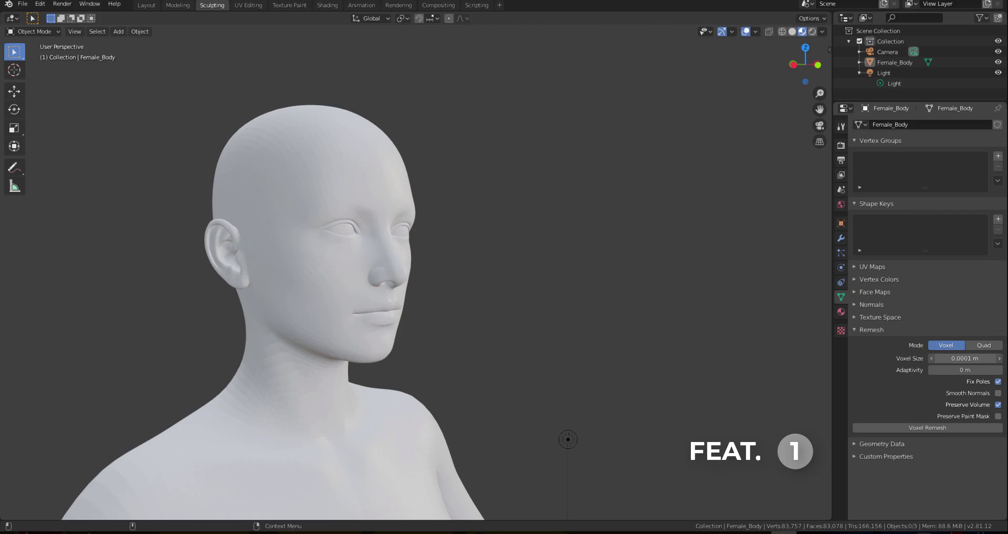
# Switch to Blender and set the Female_Body mesh's remesh voxel size to 0.006 m, inspecting the remeshed head
pyautogui.moveTo(965, 359); pyautogui.dragTo(996, 358)
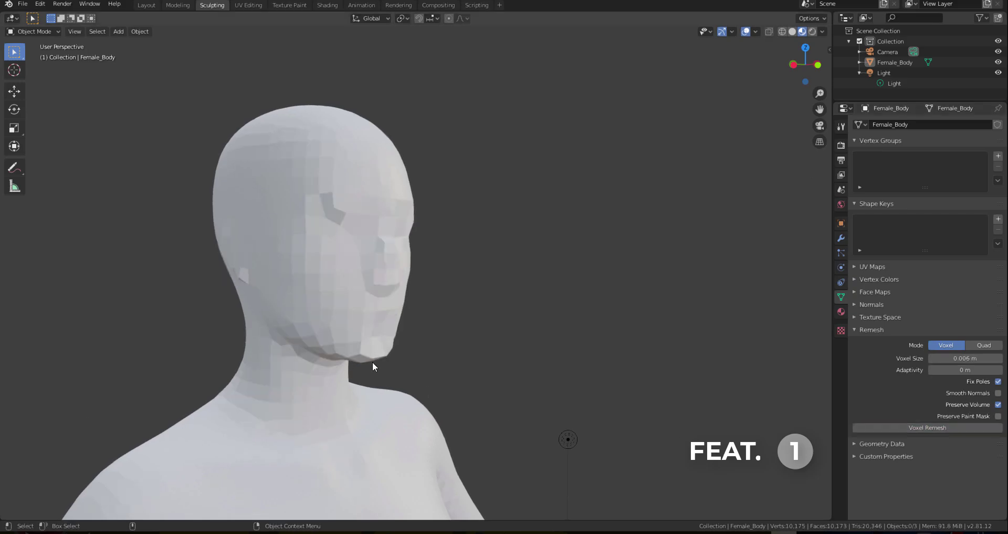
pyautogui.scroll(4, 311, 248)
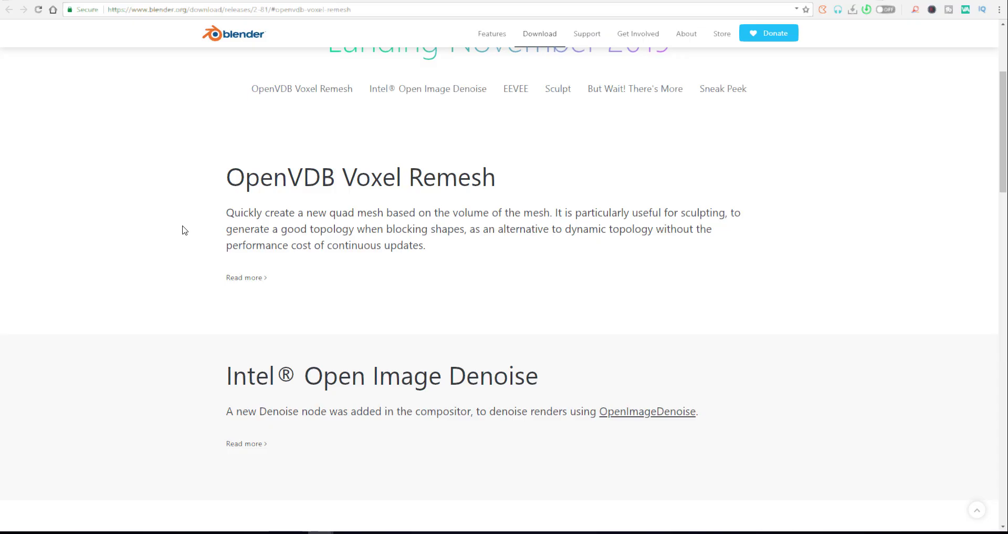
# Switch to the web browser and read the Intel Open Image Denoise section of the release notes
pyautogui.scroll(-3, 214, 258)
pyautogui.scroll(-2, 214, 258)
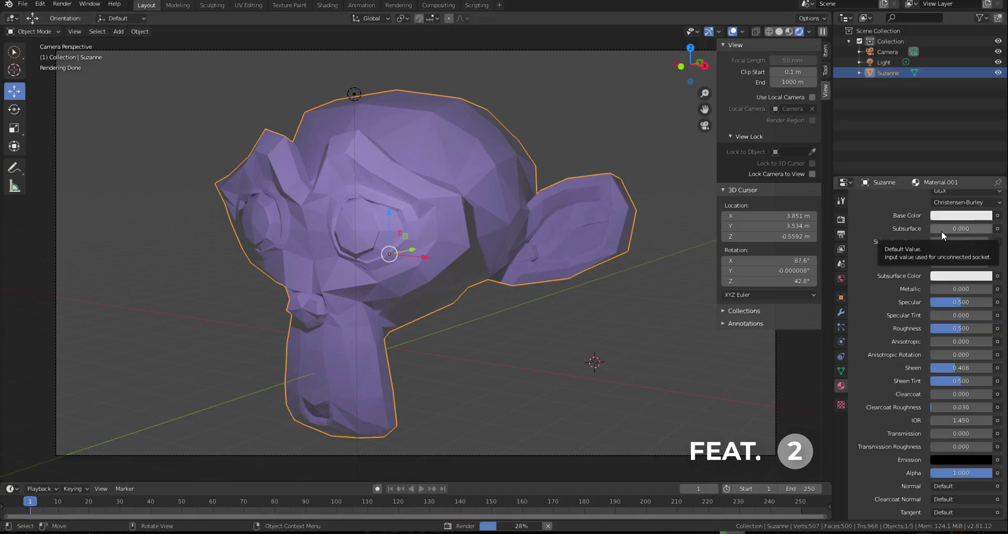
# Switch to Blender, set the Suzanne material's subsurface to 0.067, and render the image
pyautogui.moveTo(941, 231)
pyautogui.mouseDown()
pyautogui.moveTo(952, 228)
pyautogui.moveTo(929, 229)
pyautogui.mouseUp()
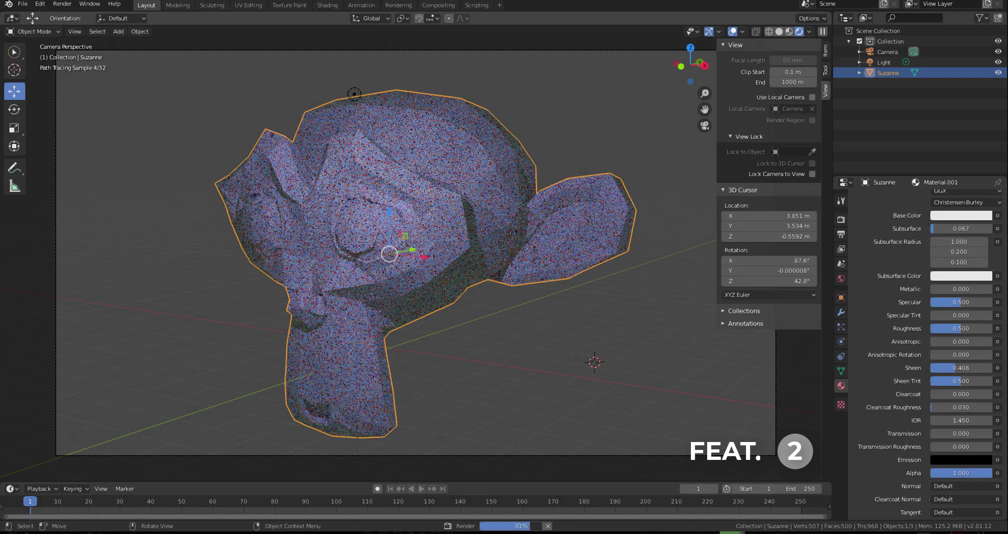
pyautogui.press('F12')
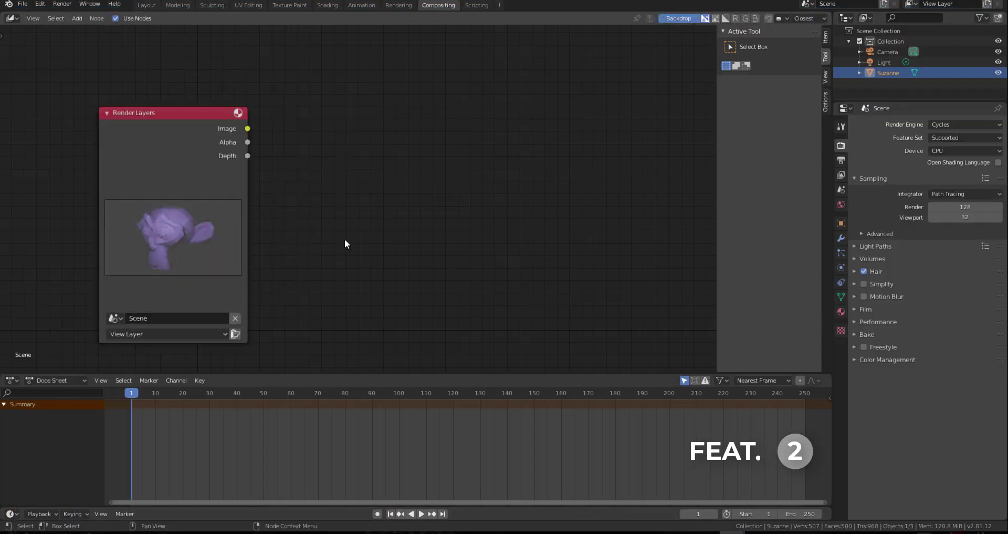
# Link the Render Layers image to a Viewer node in the compositor and insert a Denoise node between them
pyautogui.hotkey('shift', 'a')
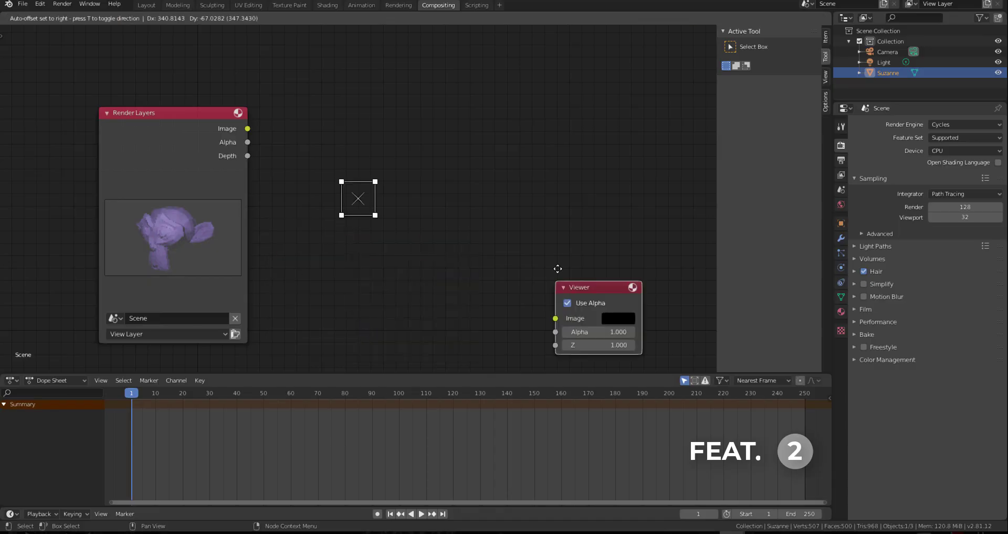
pyautogui.press('Home')
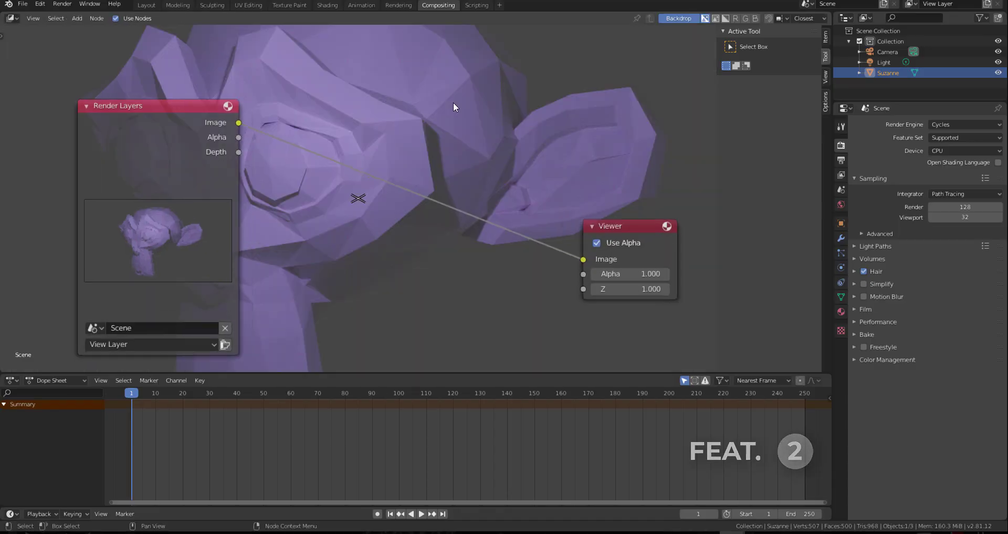
pyautogui.hotkey('shift', 'a')
pyautogui.click(365, 293)
pyautogui.write('den')
pyautogui.press('Return')
pyautogui.click(447, 259)
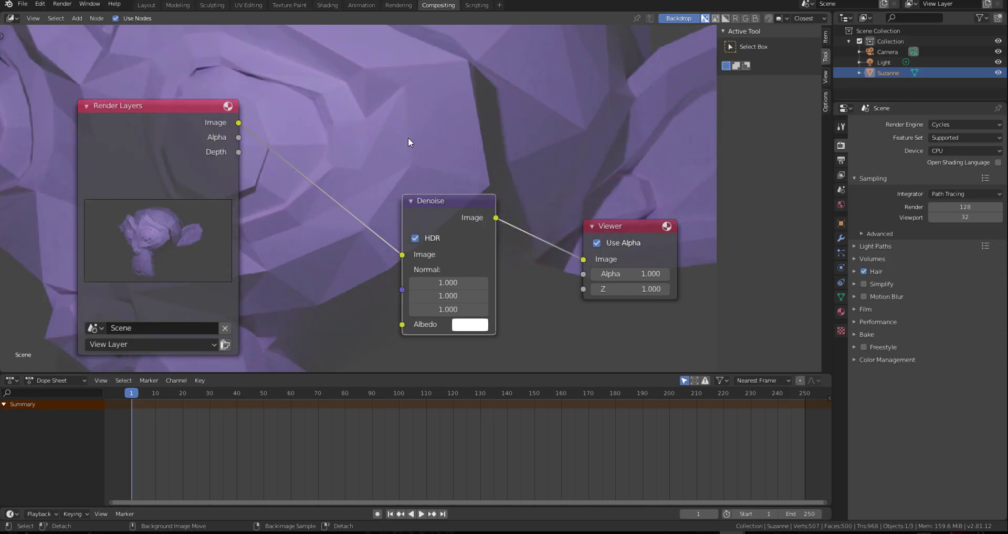
# Bypass the Denoise node to view the raw purple Suzanne render, restore the denoised link, and move Denoise closer to Render Layers
pyautogui.moveTo(239, 123); pyautogui.dragTo(583, 259)
pyautogui.moveTo(429, 265); pyautogui.dragTo(583, 259)
pyautogui.moveTo(379, 250); pyautogui.dragTo(397, 200)
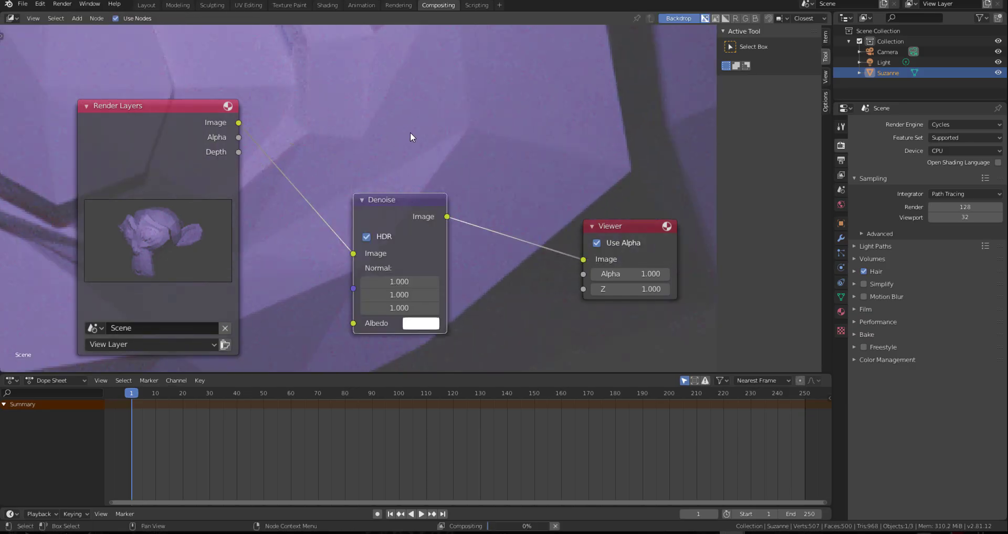
pyautogui.scroll(1, 405, 138)
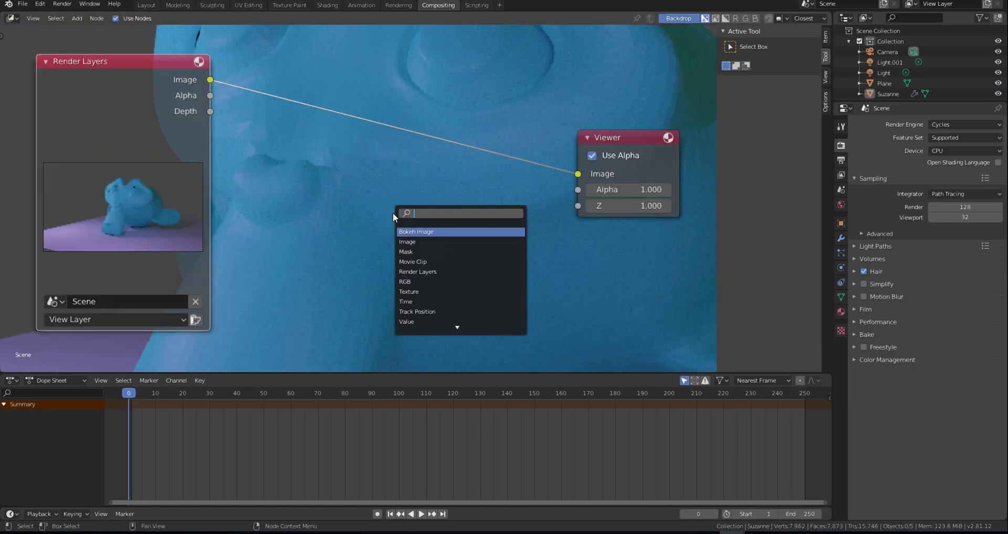
# Insert a Denoise node before the blue Suzanne scene's Viewer, move the Viewer lower, and compare its direct and denoised inputs
pyautogui.press('Return')
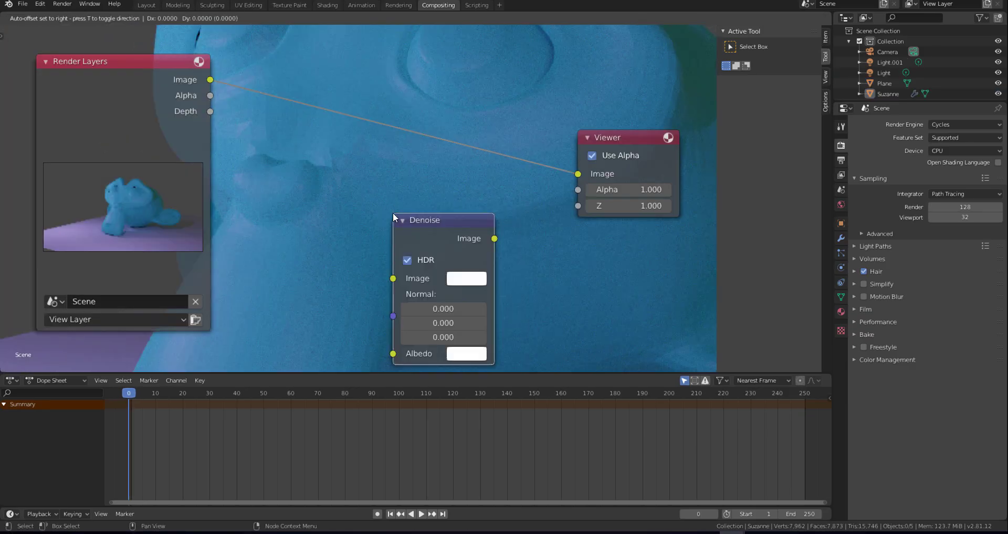
pyautogui.click(395, 127)
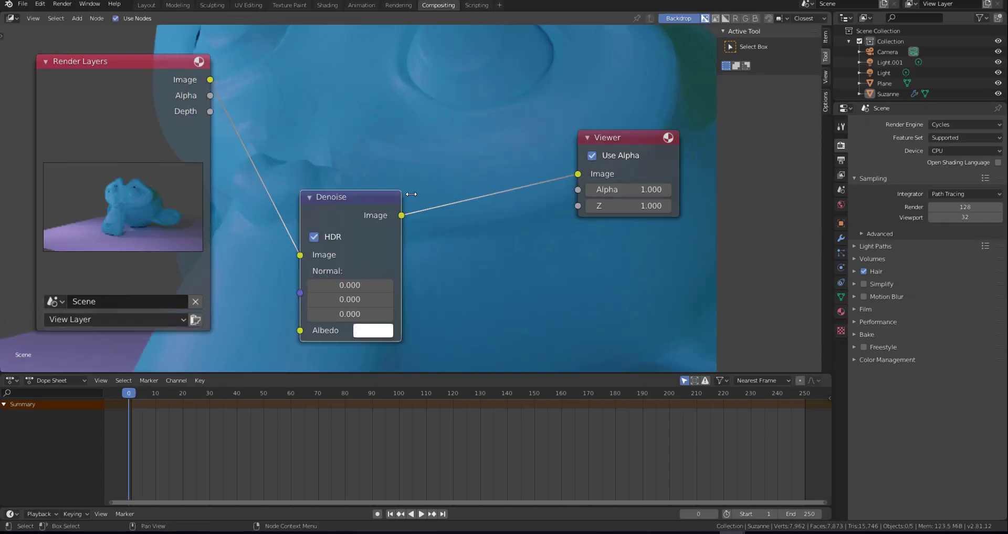
pyautogui.moveTo(625, 138); pyautogui.dragTo(633, 187)
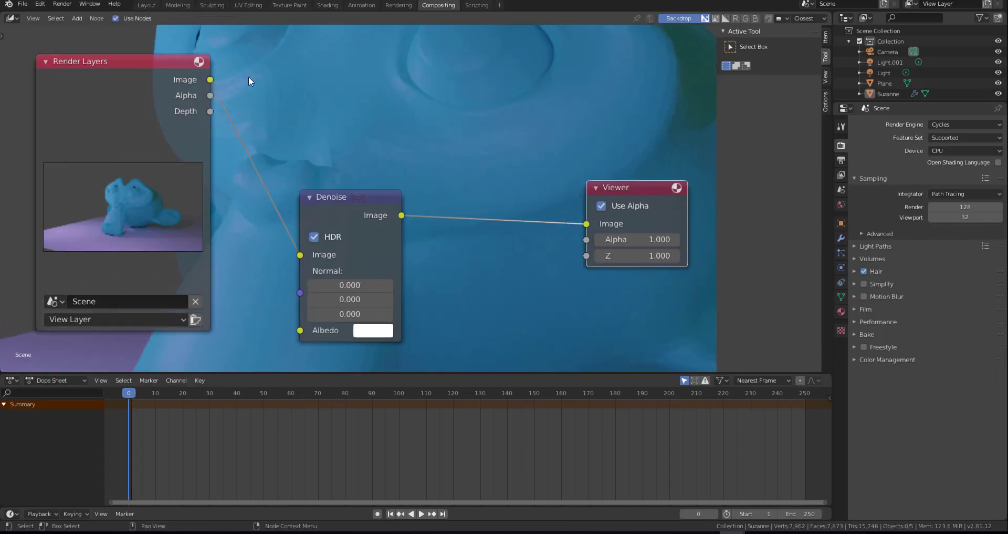
pyautogui.moveTo(210, 80); pyautogui.dragTo(586, 224)
pyautogui.moveTo(401, 216); pyautogui.dragTo(587, 224)
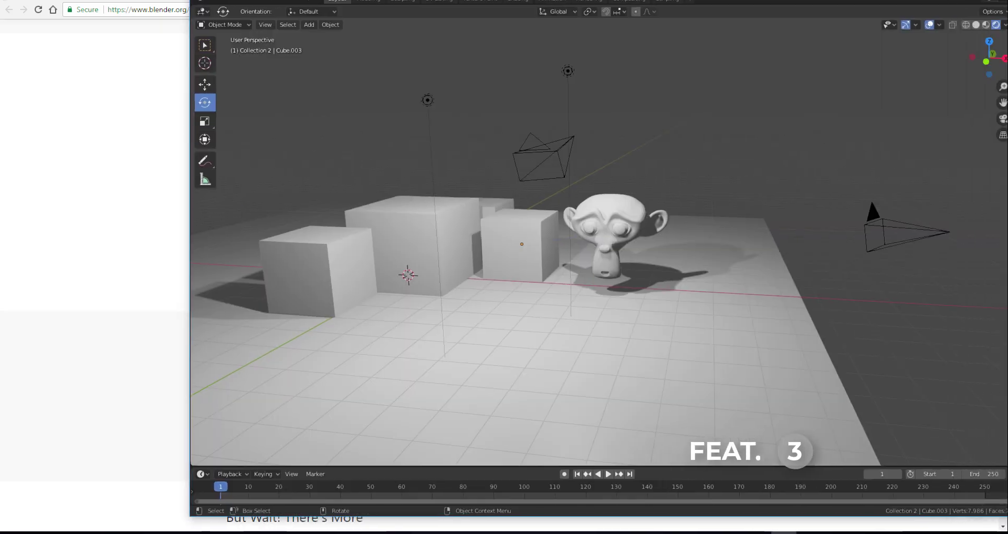
# Remove the Copy Rotation constraint from Suzanne in the scene with the cubes
pyautogui.scroll(5, 443, 230)
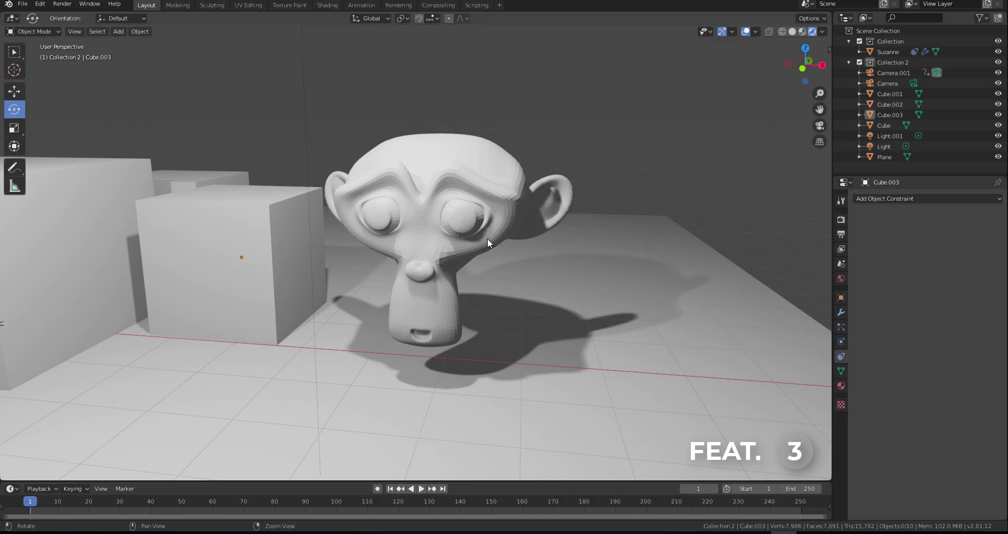
pyautogui.click(487, 162)
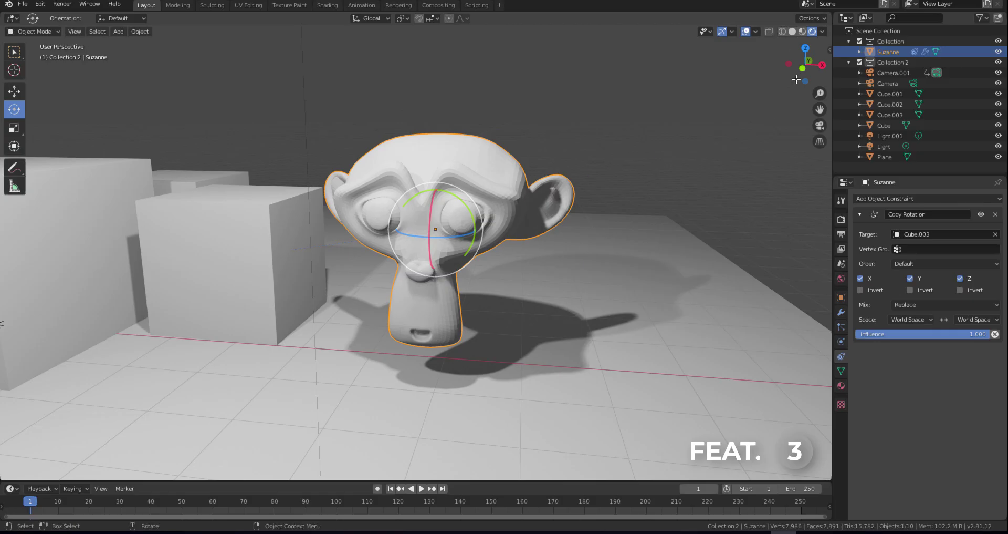
pyautogui.moveTo(801, 68); pyautogui.dragTo(755, 52)
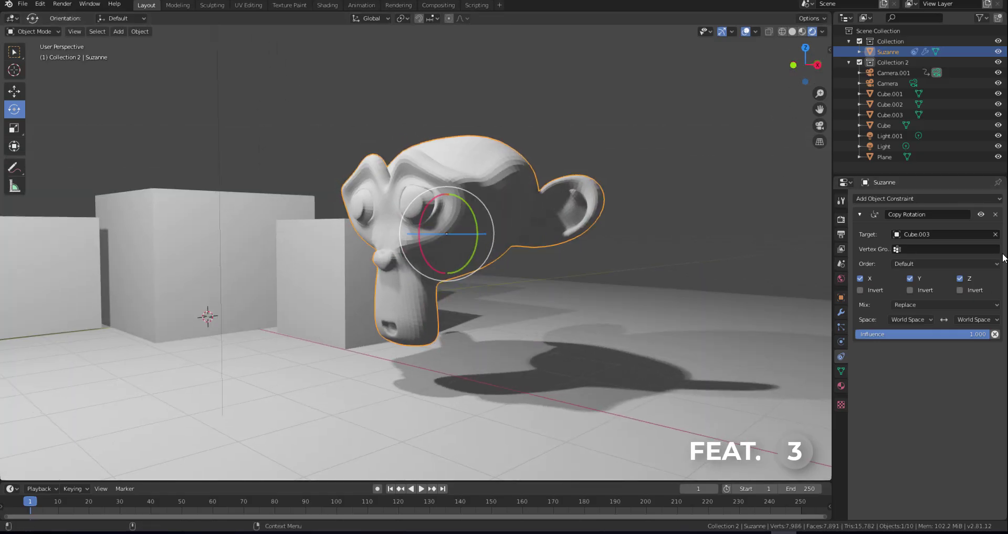
pyautogui.click(995, 214)
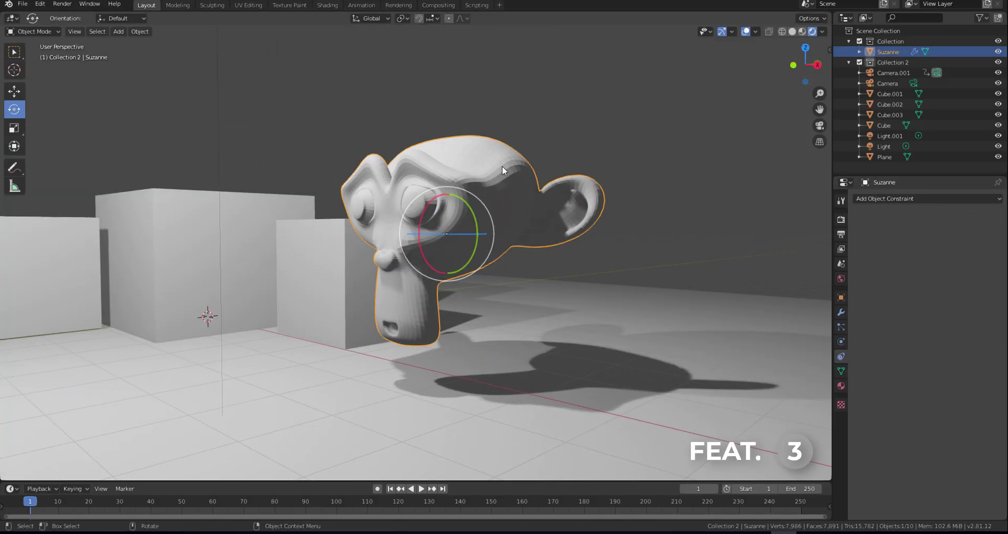
# Change the surface shader of Suzanne's material to Holdout and deselect the object
pyautogui.click(841, 387)
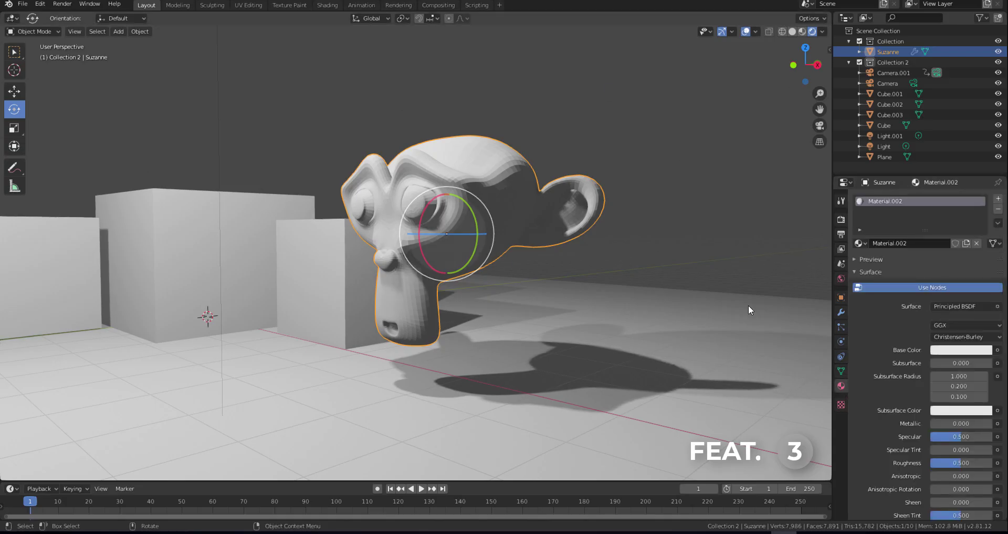
pyautogui.click(998, 306)
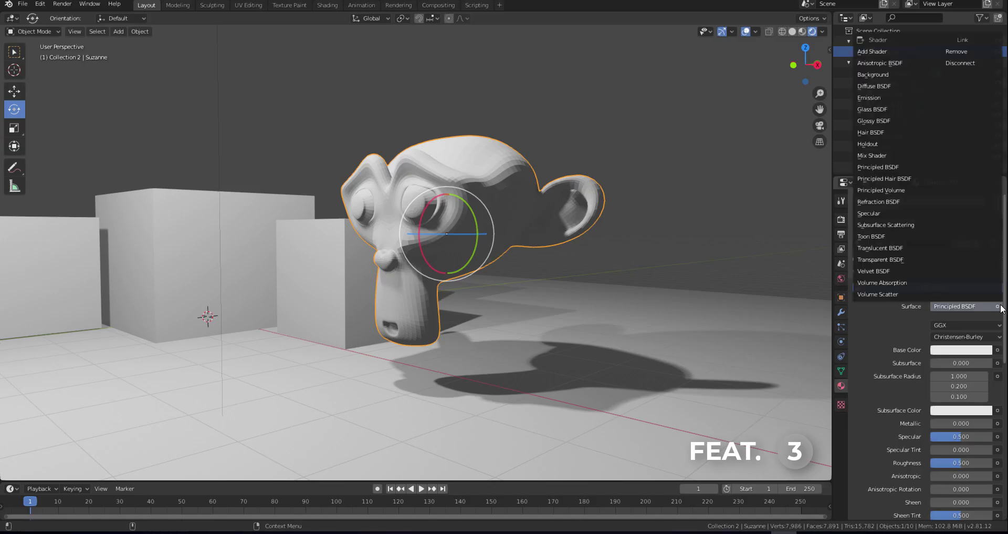
pyautogui.click(882, 144)
pyautogui.click(510, 79)
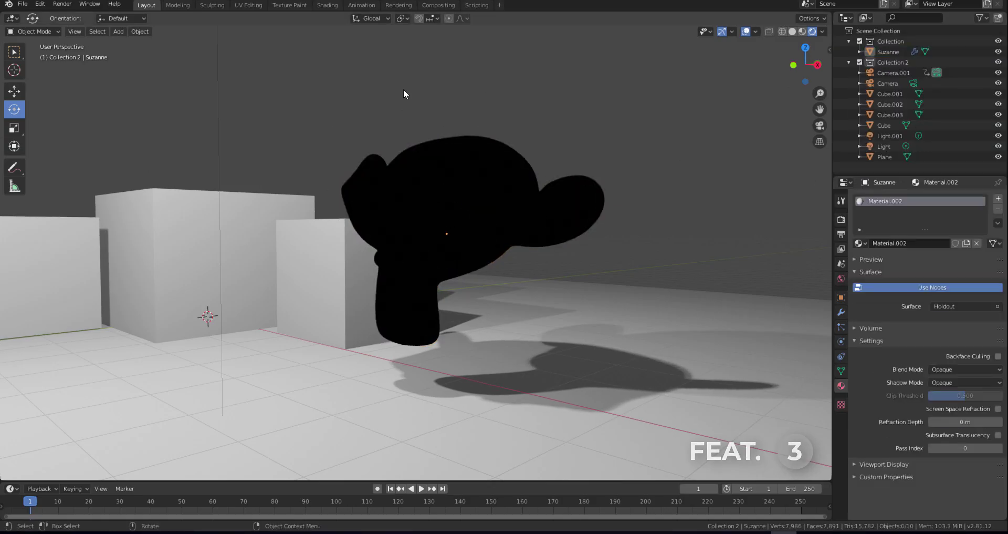
# Check the materials of the two cubes beside Suzanne and set Suzanne's surface shader to Principled BSDF
pyautogui.click(149, 251)
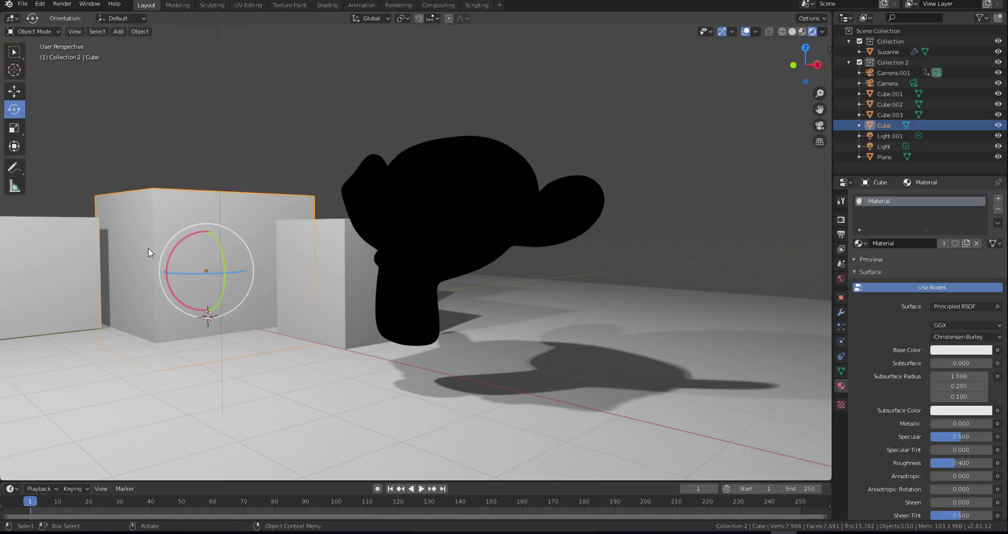
pyautogui.click(321, 288)
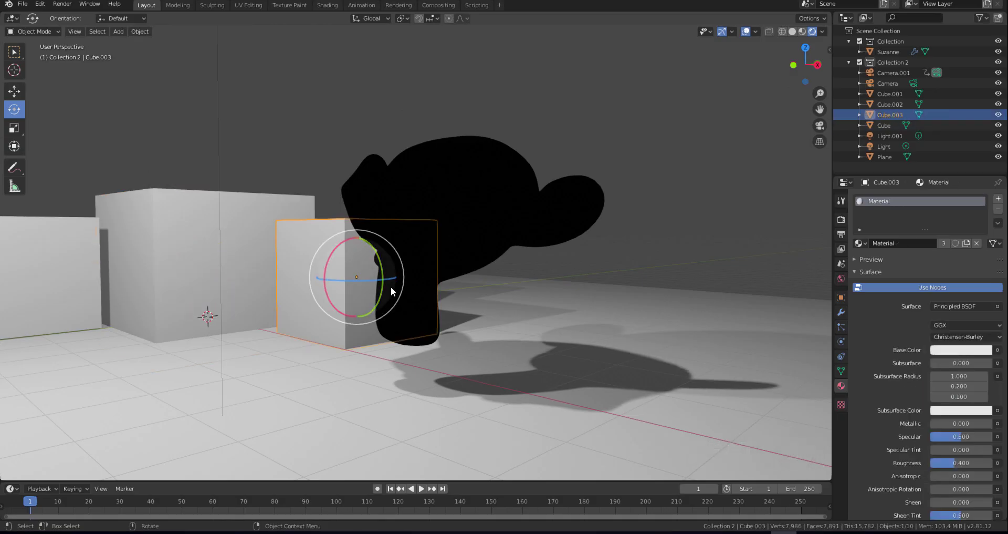
pyautogui.click(498, 186)
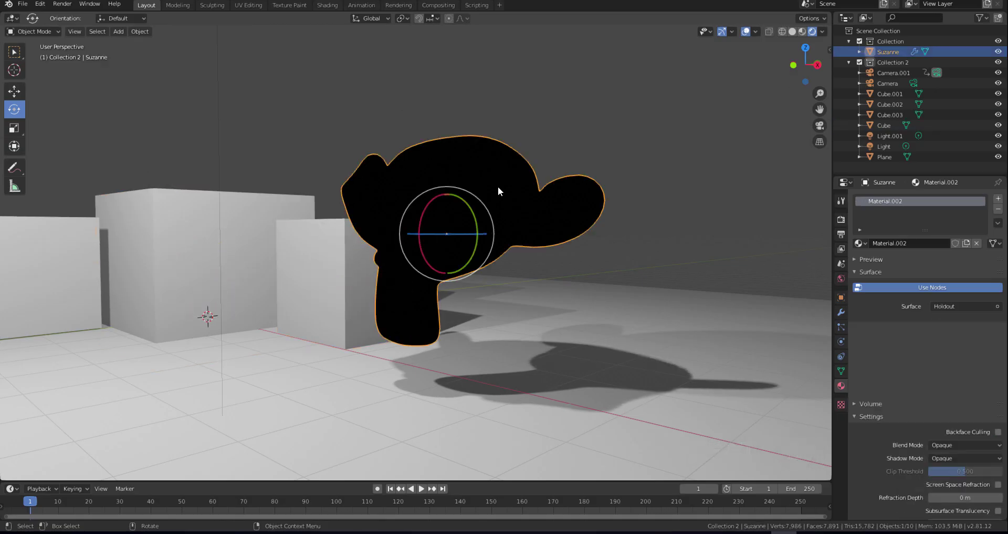
pyautogui.click(996, 307)
pyautogui.click(913, 166)
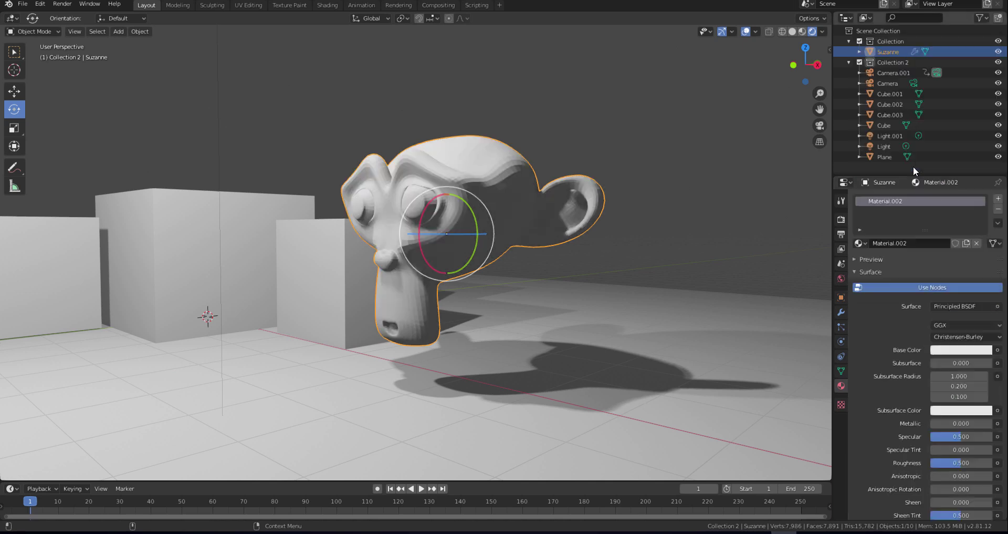
# Select the small cube at the far end of the row from Suzanne and switch to the Modeling workspace
pyautogui.click(346, 252)
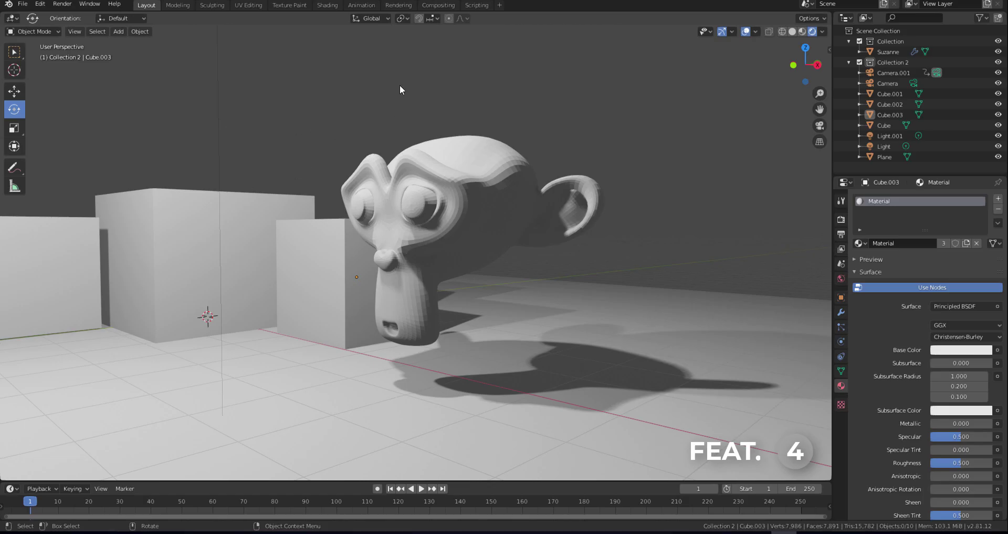
pyautogui.moveTo(819, 109); pyautogui.dragTo(1007, 158)
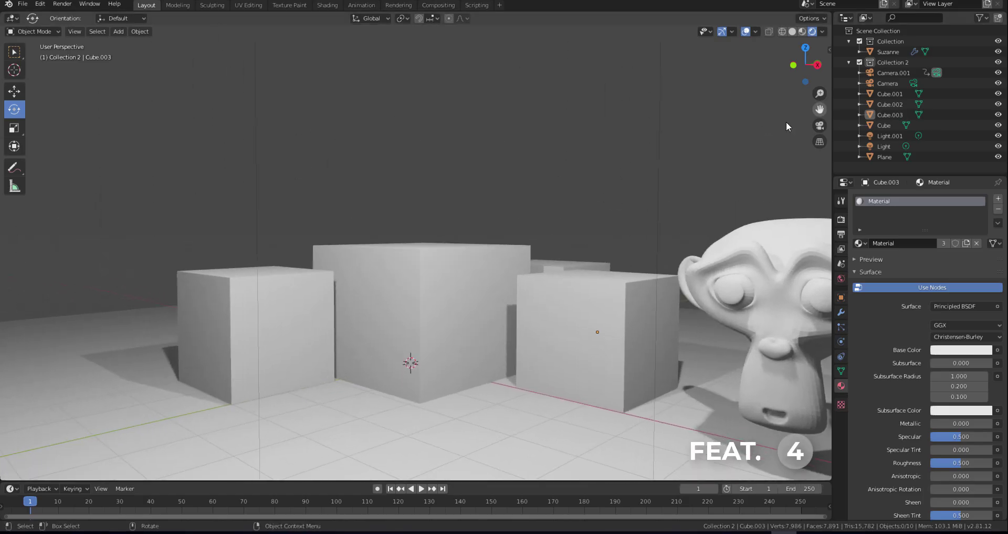
pyautogui.scroll(1, 455, 251)
pyautogui.scroll(1, 456, 255)
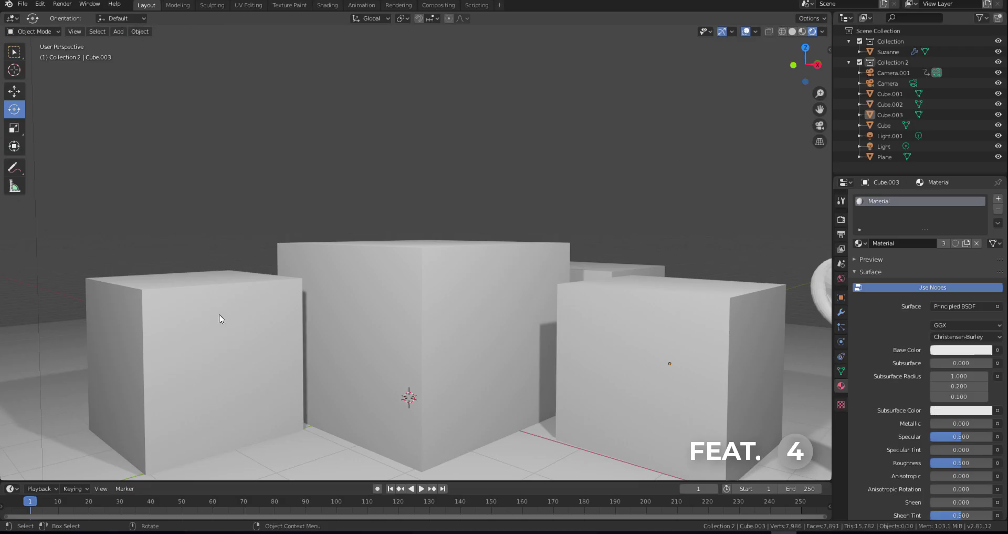
pyautogui.click(181, 313)
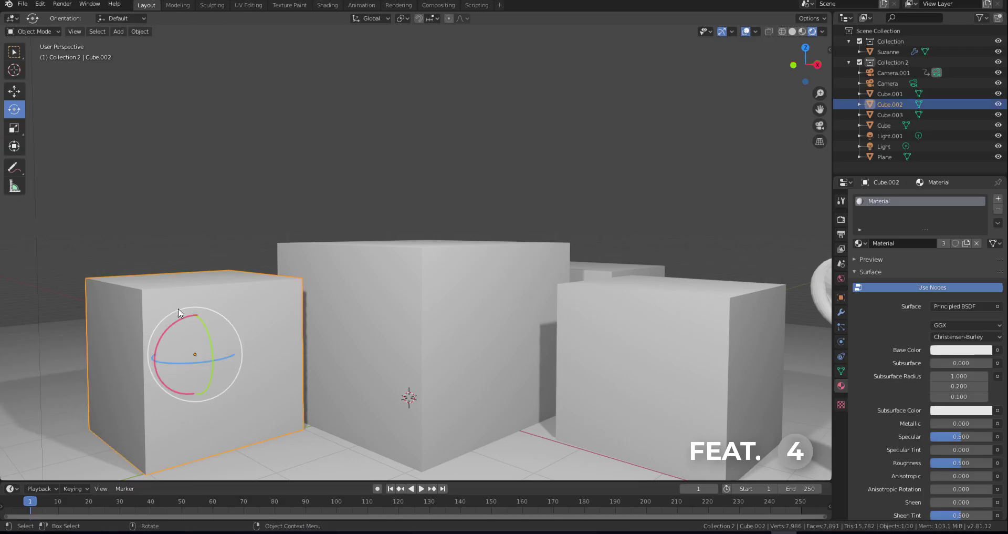
pyautogui.click(179, 5)
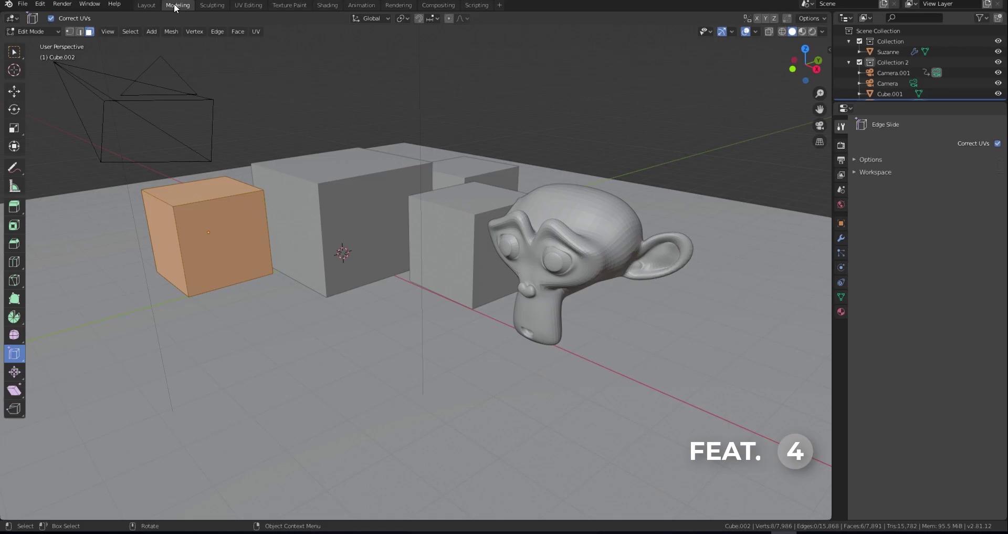
# Extrude only the cube's top face straight up by roughly half the cube's height, with the Extrude Region axis type set to Regular
pyautogui.click(255, 120)
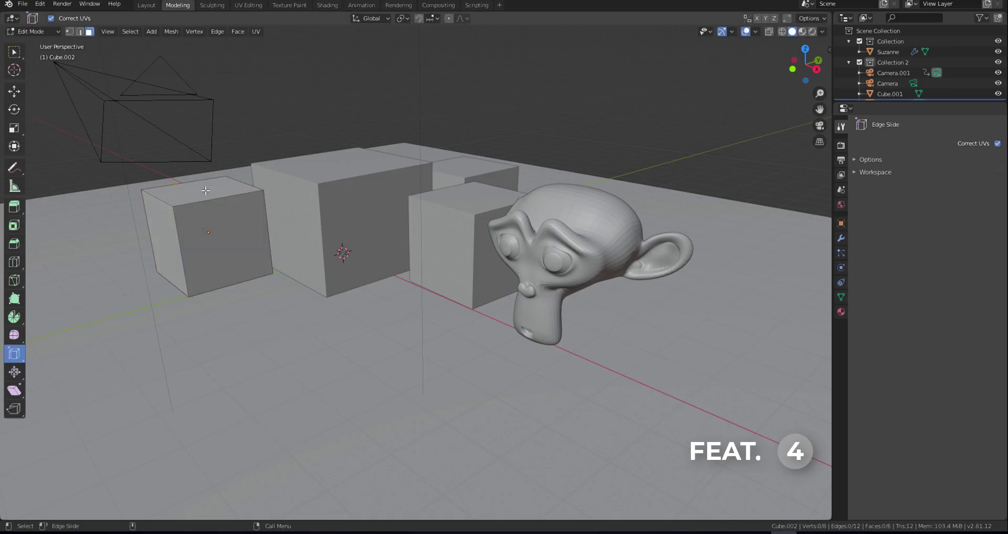
pyautogui.click(205, 190)
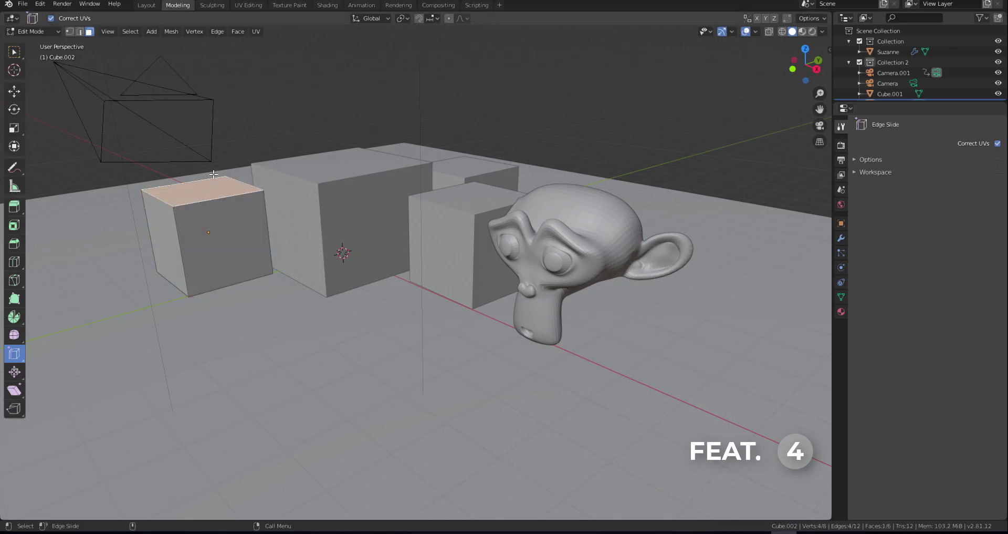
pyautogui.scroll(2, 214, 174)
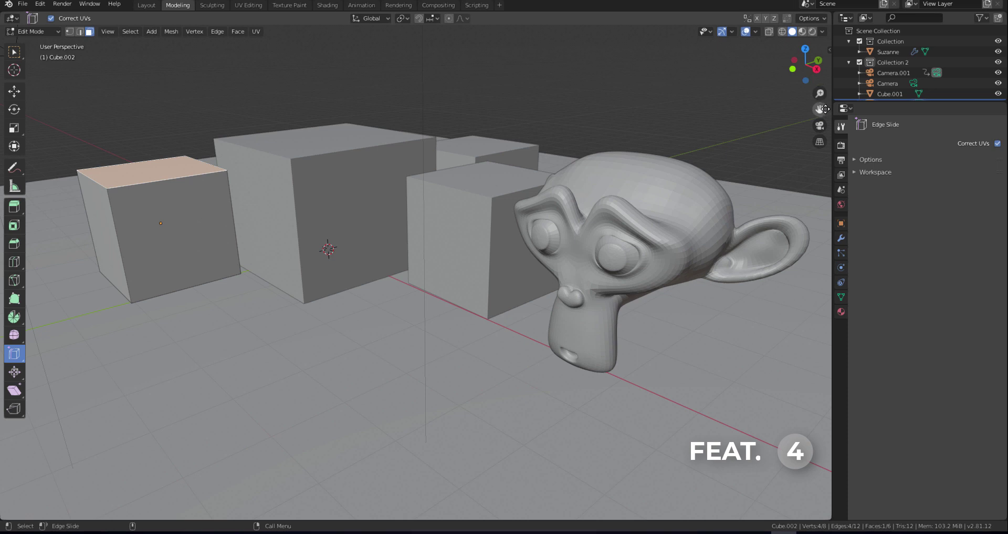
pyautogui.moveTo(819, 110); pyautogui.dragTo(820, 118)
pyautogui.scroll(2, 493, 241)
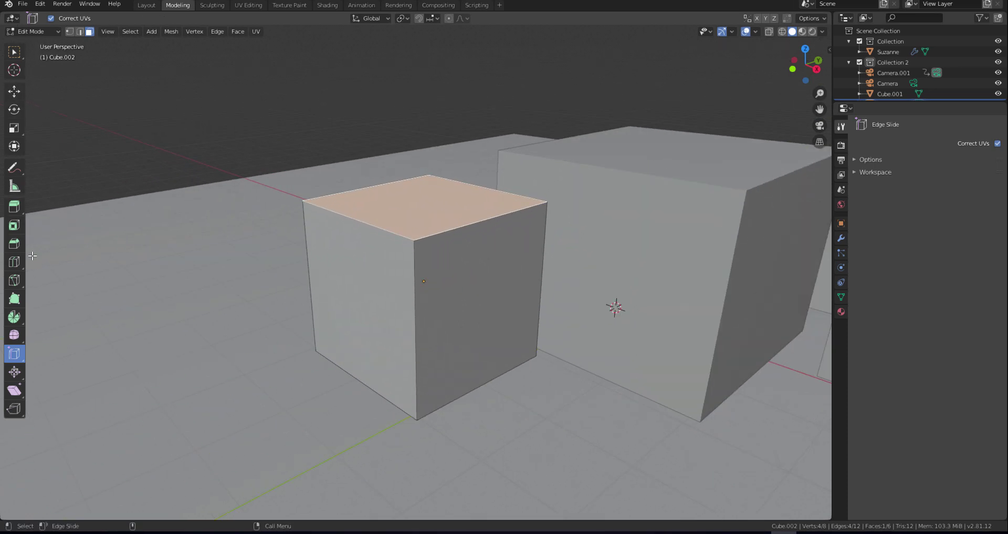
pyautogui.click(15, 210)
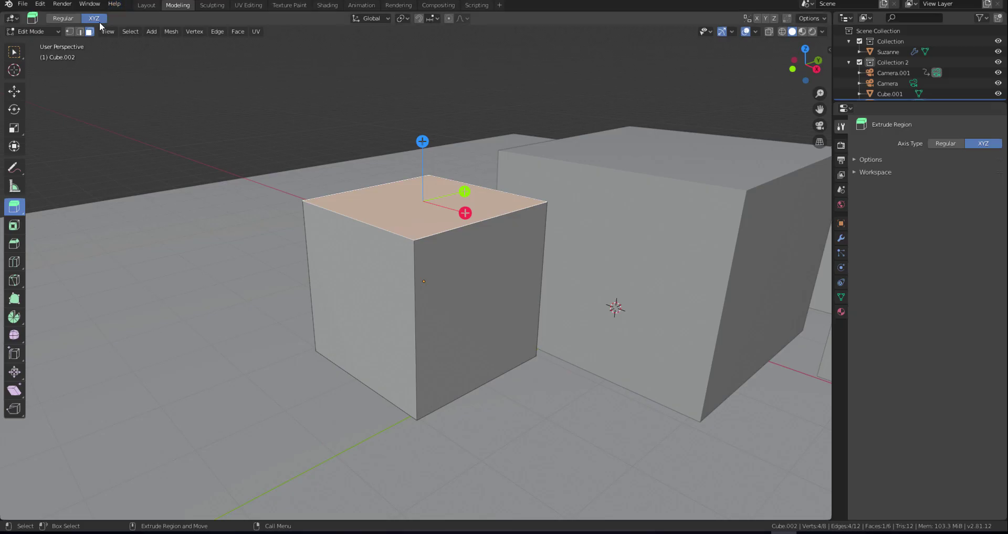
pyautogui.click(56, 17)
pyautogui.moveTo(423, 142); pyautogui.dragTo(428, 59)
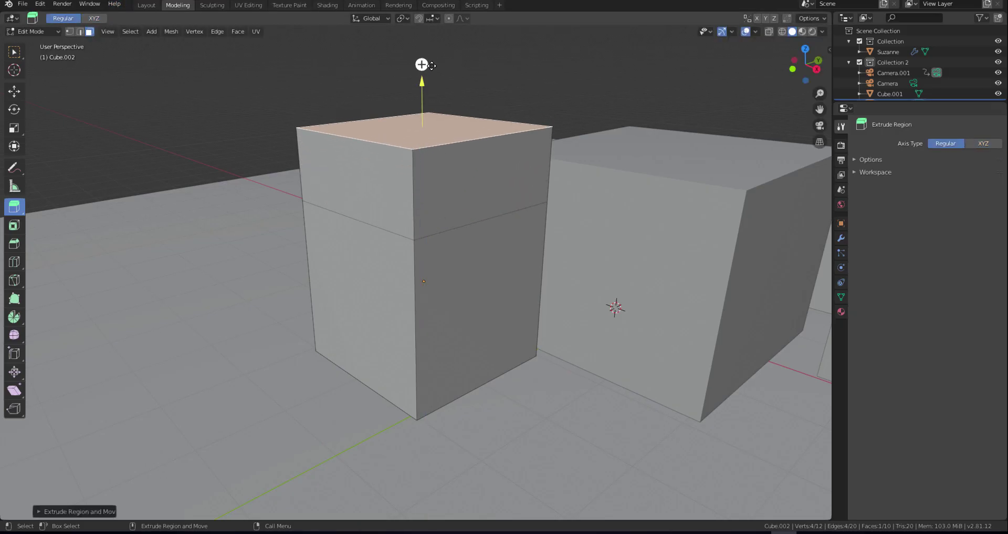
# Bevel the extruded top face with one segment, Offset width type and a 0.500 profile, and return to the Select Box tool
pyautogui.click(14, 243)
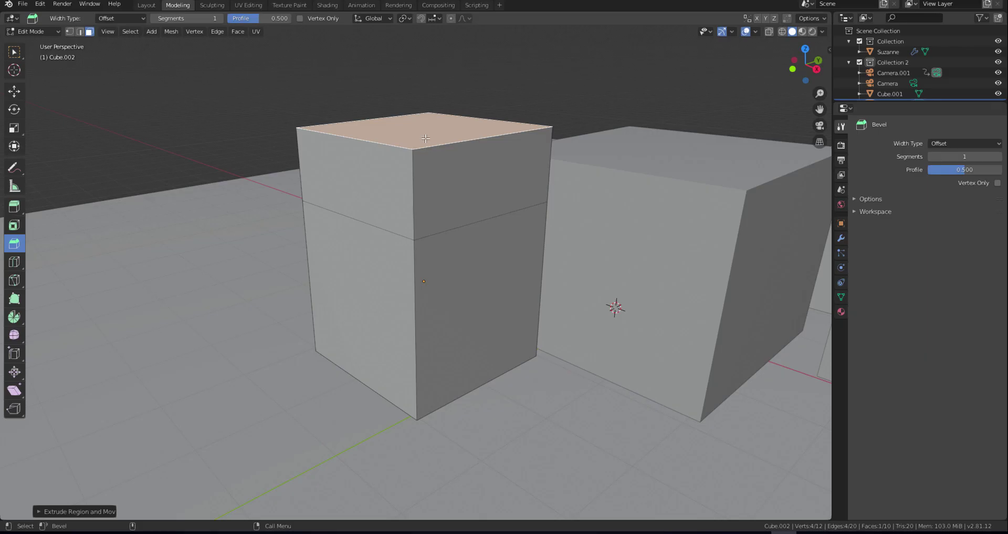
pyautogui.moveTo(425, 138); pyautogui.dragTo(460, 120)
pyautogui.scroll(3, 460, 121)
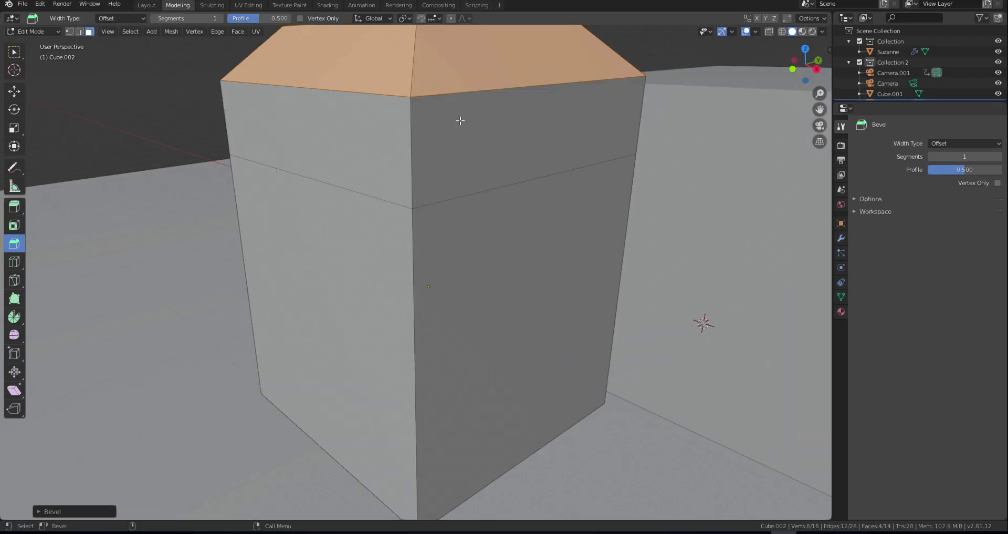
pyautogui.scroll(-4, 460, 120)
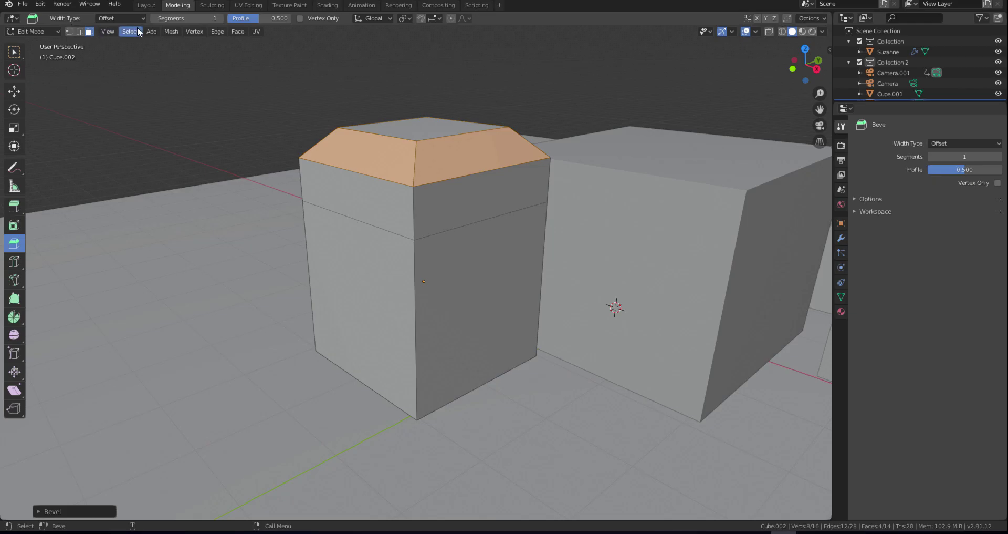
pyautogui.press('w')
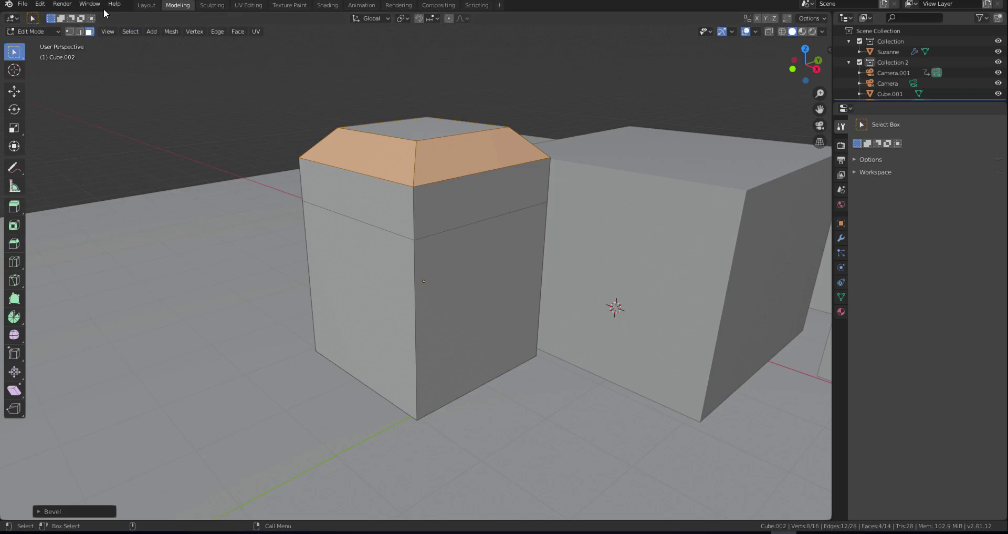
# Return to the Layout workspace and start opening a blend file without saving the current scene's changes
pyautogui.click(146, 6)
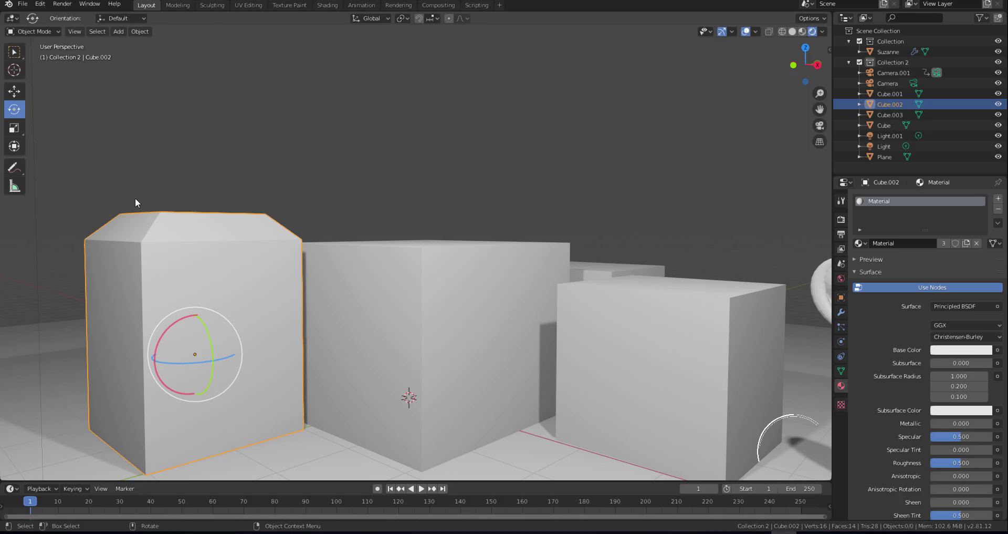
pyautogui.click(21, 5)
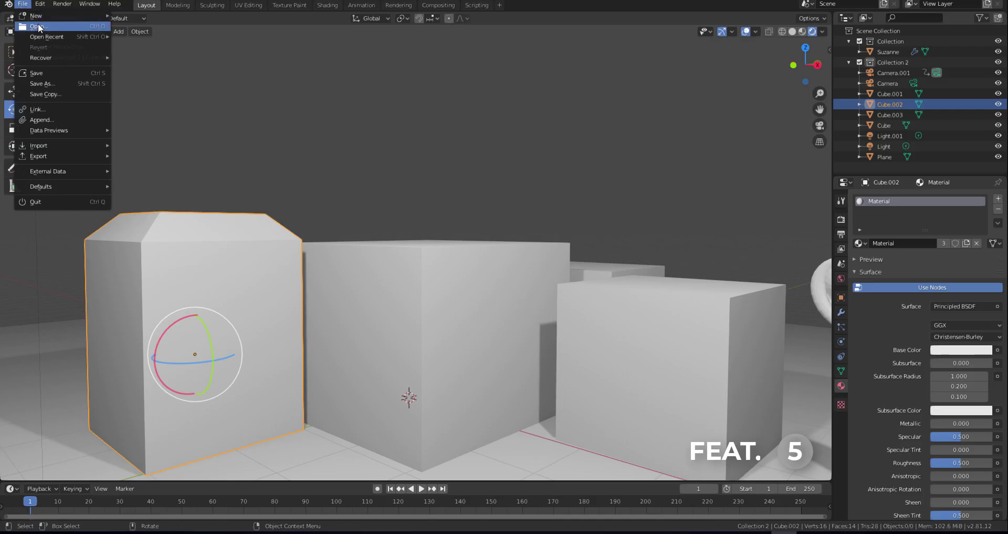
pyautogui.click(42, 29)
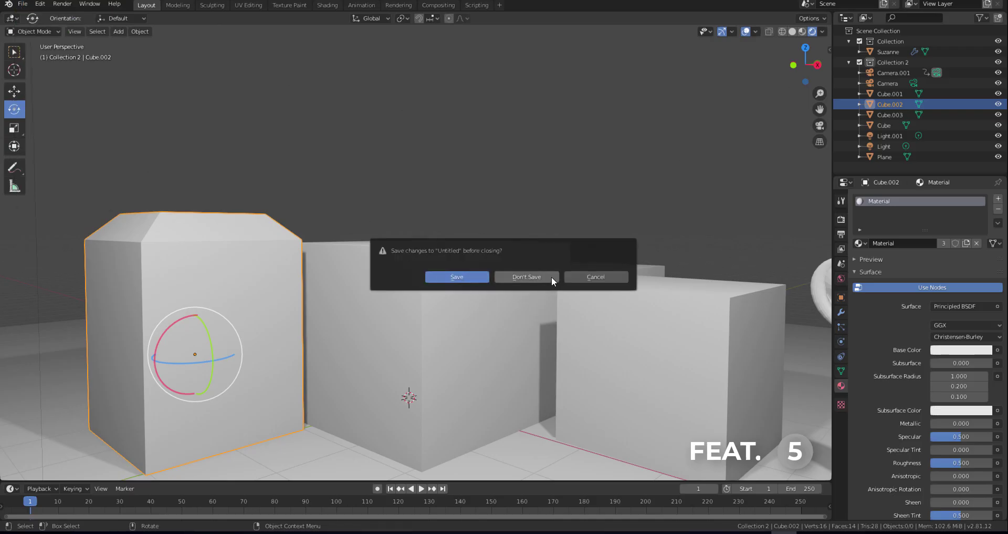
pyautogui.click(535, 276)
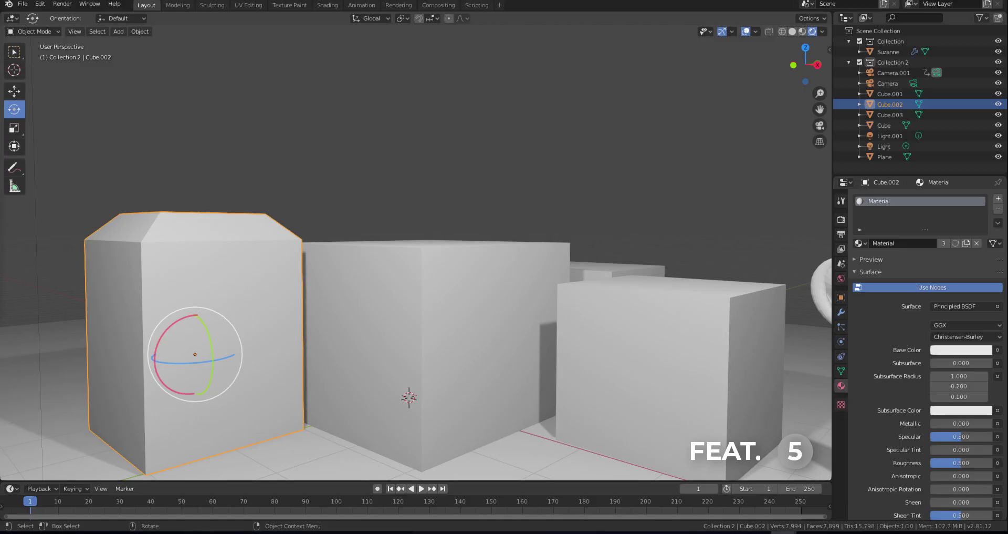
# Move the separate file browser window around over the 3D viewport, leaving the bevelled cube uncovered
pyautogui.moveTo(0, 171); pyautogui.dragTo(279, 97)
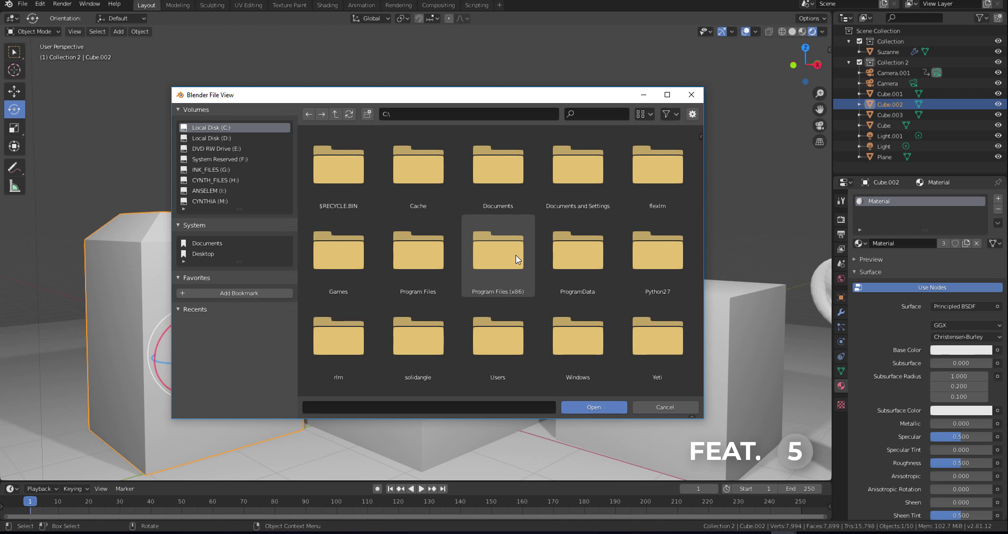
pyautogui.moveTo(449, 104)
pyautogui.mouseDown()
pyautogui.moveTo(440, 93)
pyautogui.moveTo(450, 94)
pyautogui.mouseUp()
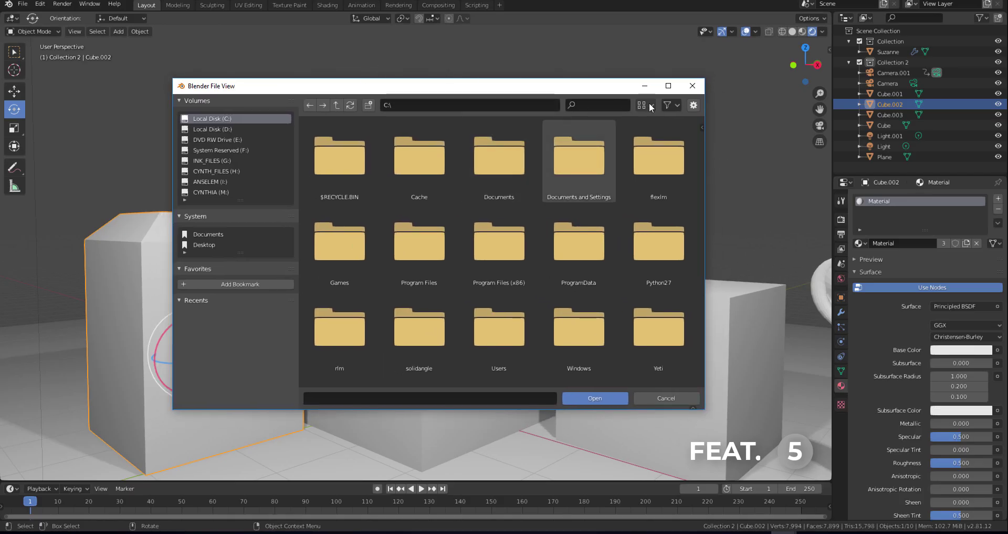
pyautogui.moveTo(567, 90); pyautogui.dragTo(492, 87)
pyautogui.press('Escape')
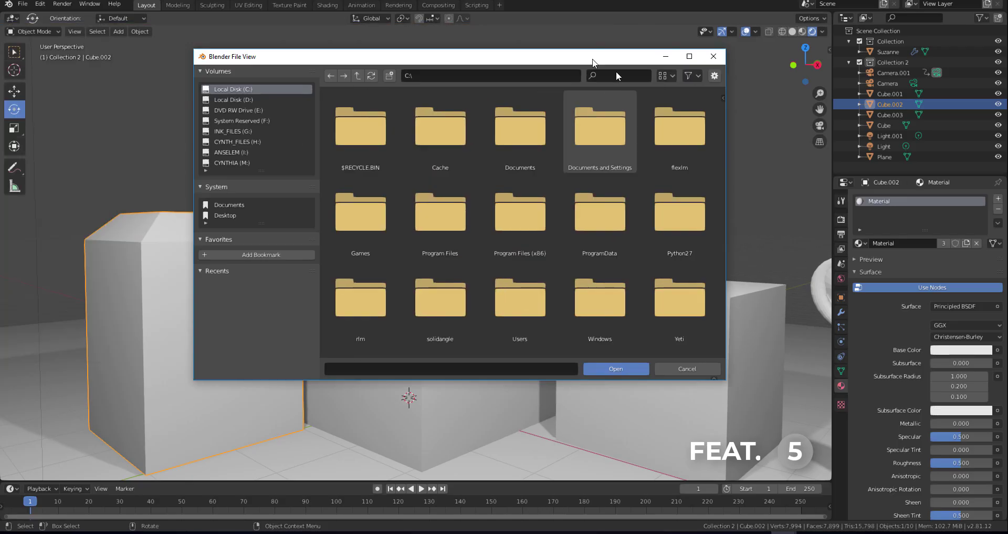
pyautogui.moveTo(585, 51); pyautogui.dragTo(693, 113)
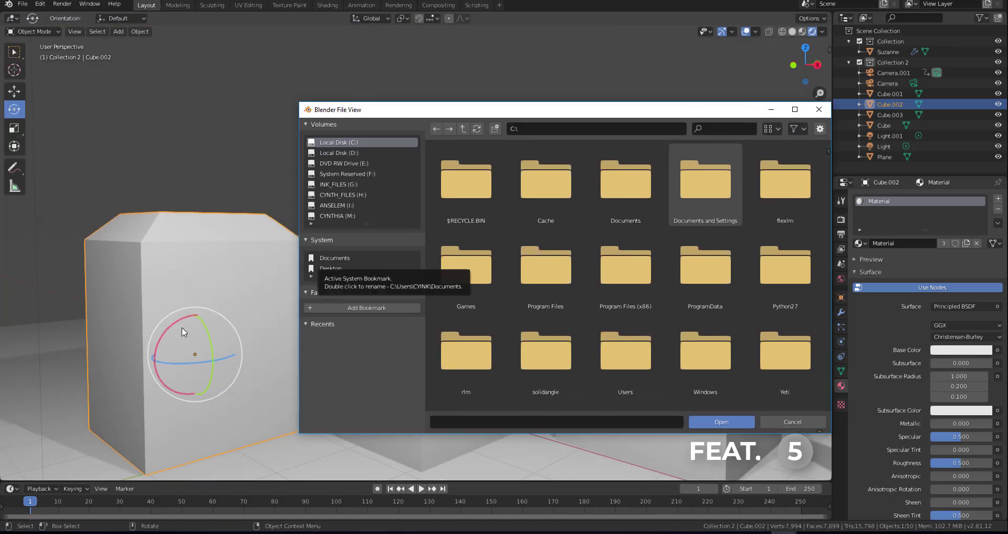
# Rotate the bevelled cube by 80.1° around the global Z axis while the file browser window is still open
pyautogui.scroll(-2, 183, 328)
pyautogui.scroll(6, 183, 328)
pyautogui.scroll(-5, 182, 327)
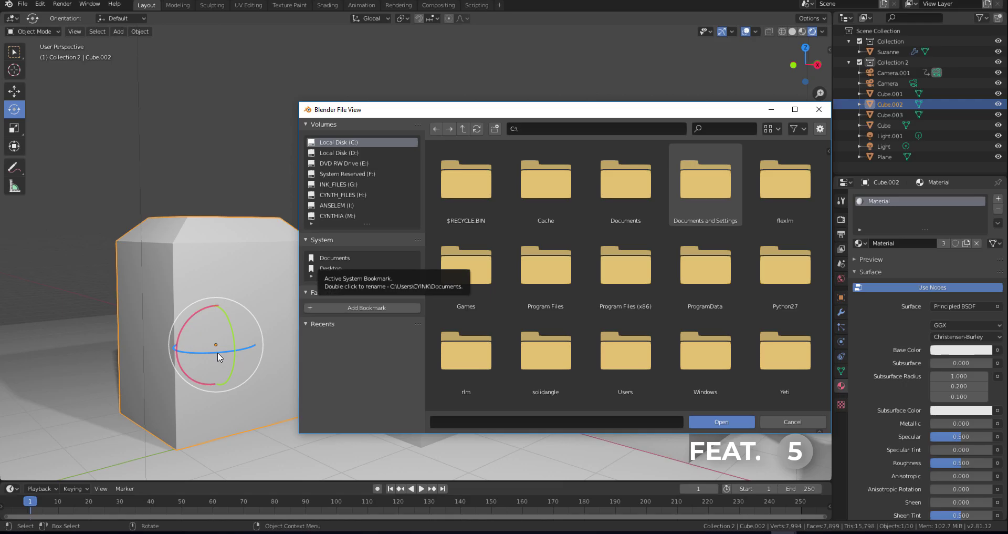
pyautogui.moveTo(219, 357)
pyautogui.mouseDown()
pyautogui.moveTo(180, 349)
pyautogui.moveTo(226, 357)
pyautogui.mouseUp()
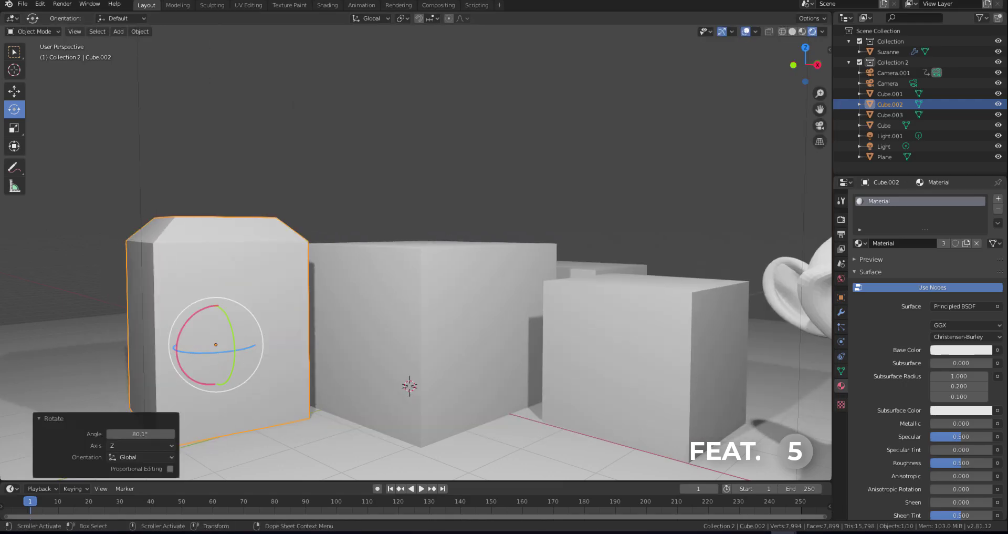
# Bring the file browser window back to the front and move it to the middle of the viewport
pyautogui.moveTo(784, 531)
pyautogui.click(823, 501)
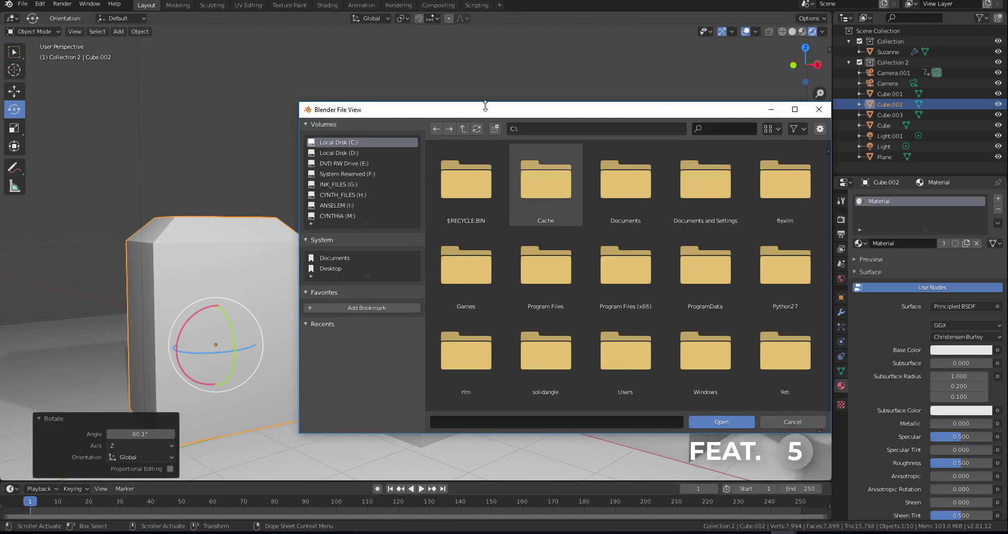
pyautogui.moveTo(494, 111); pyautogui.dragTo(376, 77)
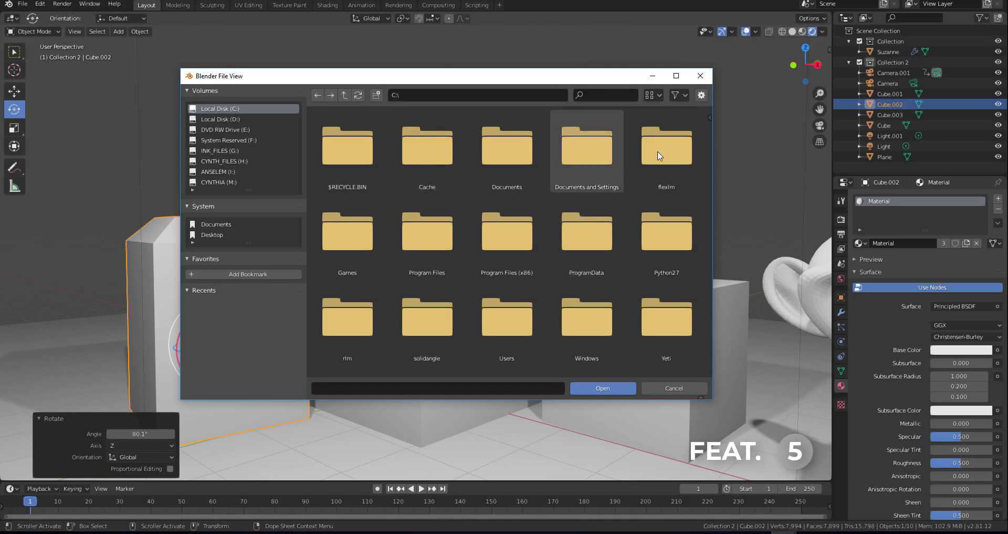
pyautogui.click(684, 99)
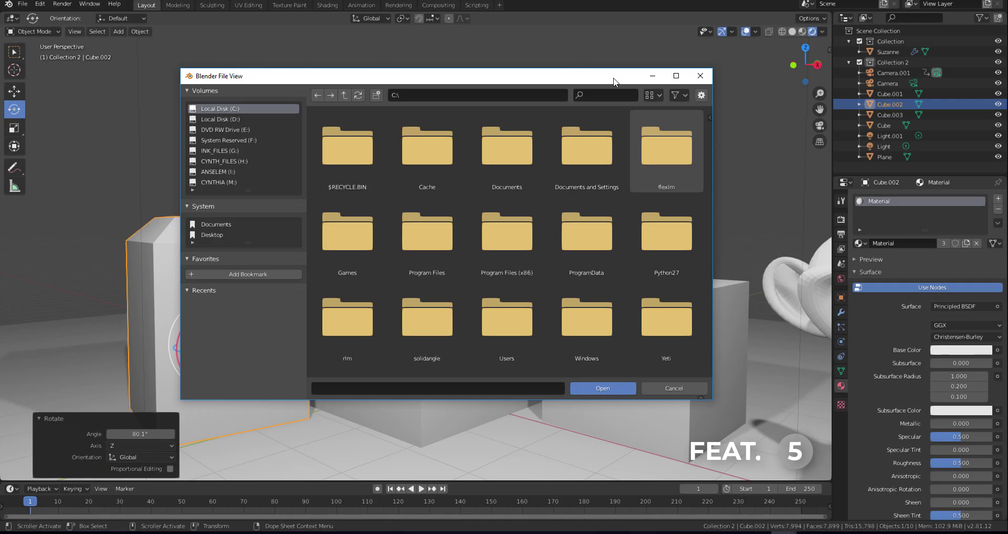
# Switch to the Blender 2.80 window and frame the selected Suzanne, viewed from a lower angle
pyautogui.hotkey('alt', 'Tab')
pyautogui.moveTo(283, 40)
pyautogui.mouseDown()
pyautogui.moveTo(380, 9)
pyautogui.moveTo(391, 24)
pyautogui.moveTo(303, 39)
pyautogui.mouseUp()
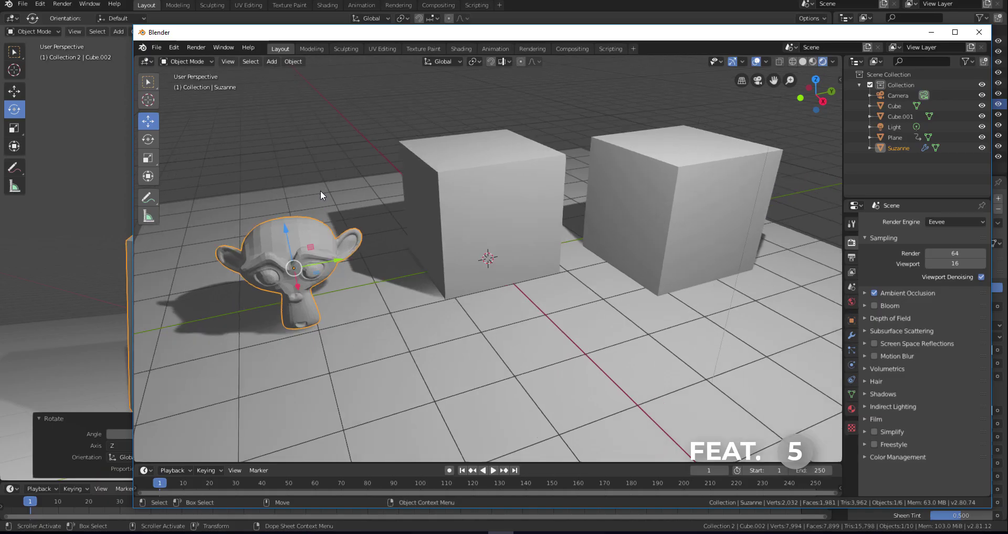
pyautogui.press('KP_Decimal')
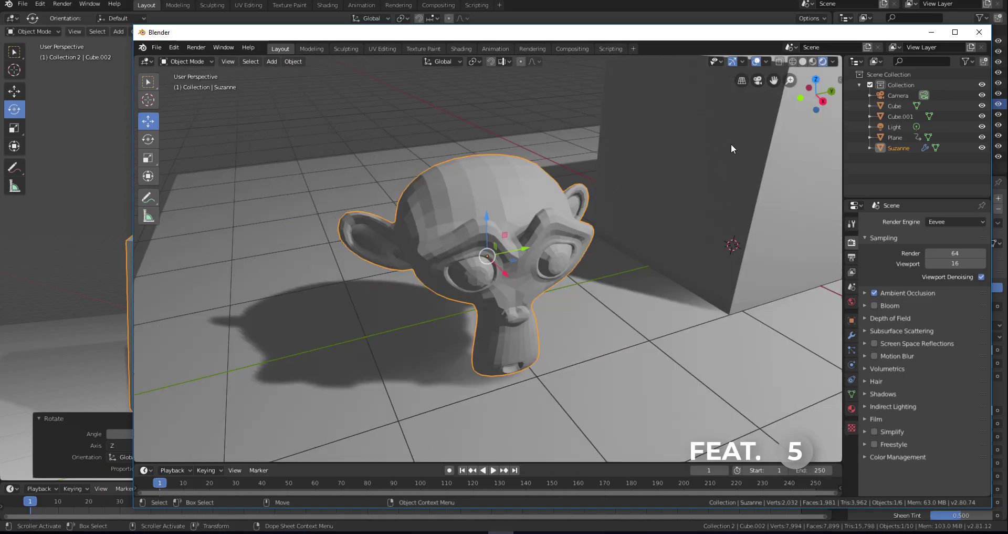
pyautogui.moveTo(816, 95); pyautogui.dragTo(785, 90)
# Open the file browser in Blender 2.80, discarding the unsaved changes
pyautogui.click(156, 47)
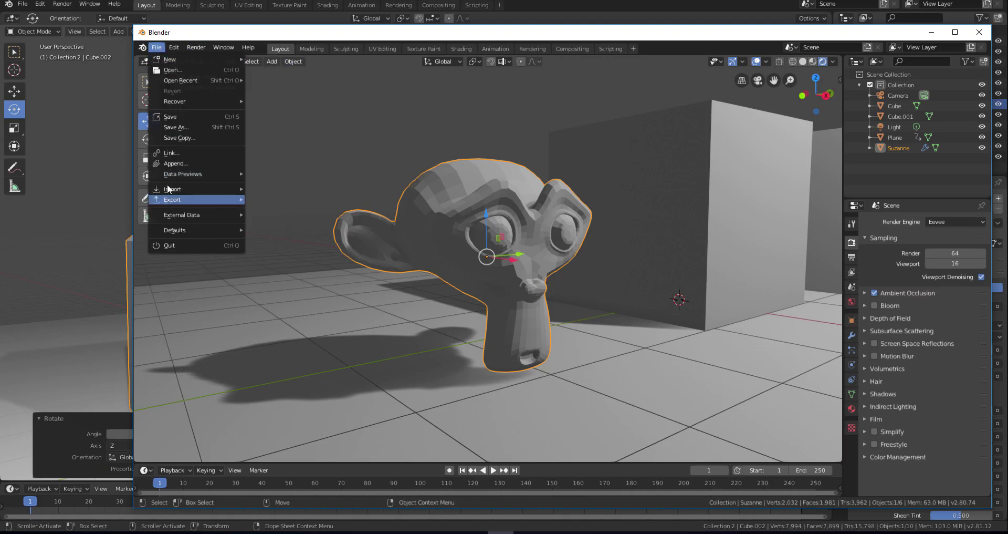
pyautogui.click(180, 69)
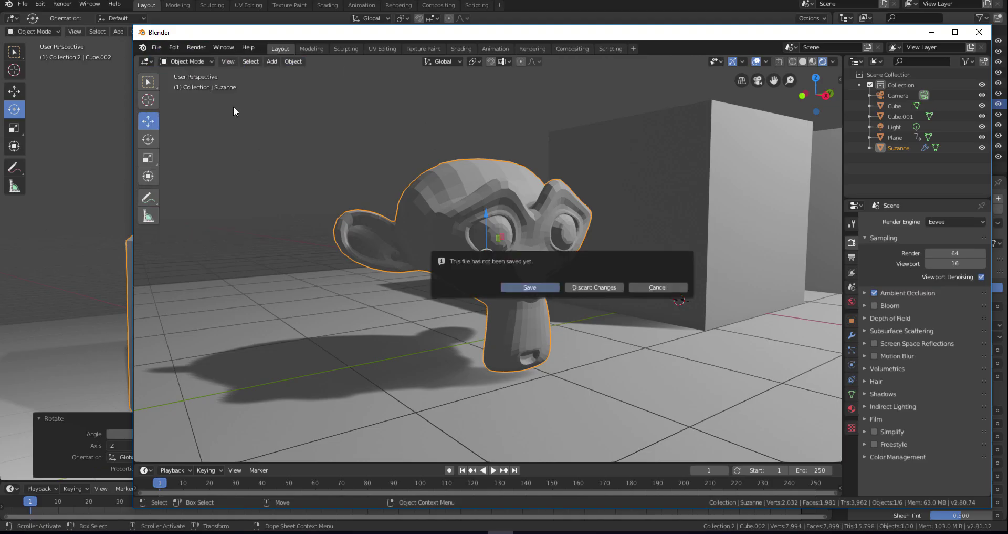
pyautogui.click(587, 285)
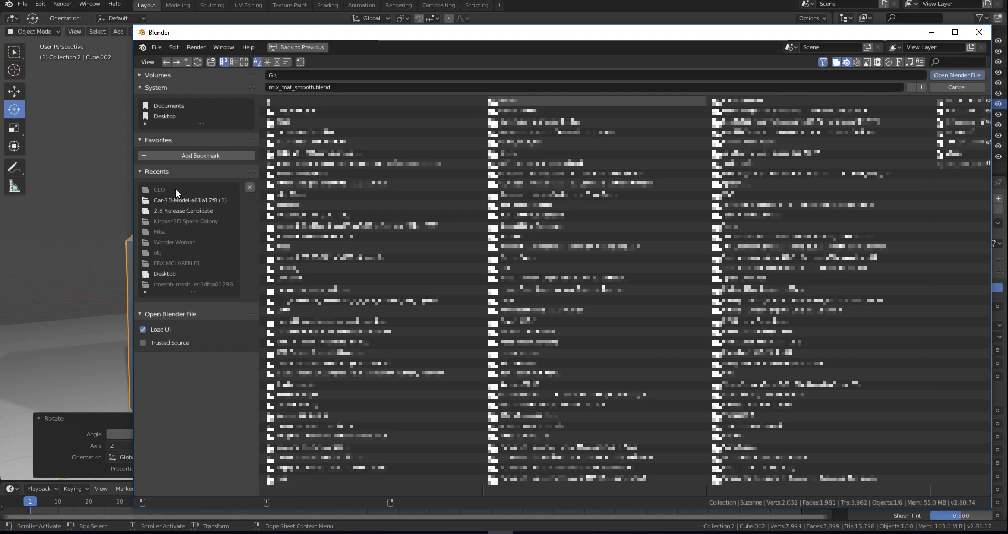
# Expand the volumes, browse to the C: drive and move the 2.80 window down to compare it with the 2.81 file browser
pyautogui.click(151, 74)
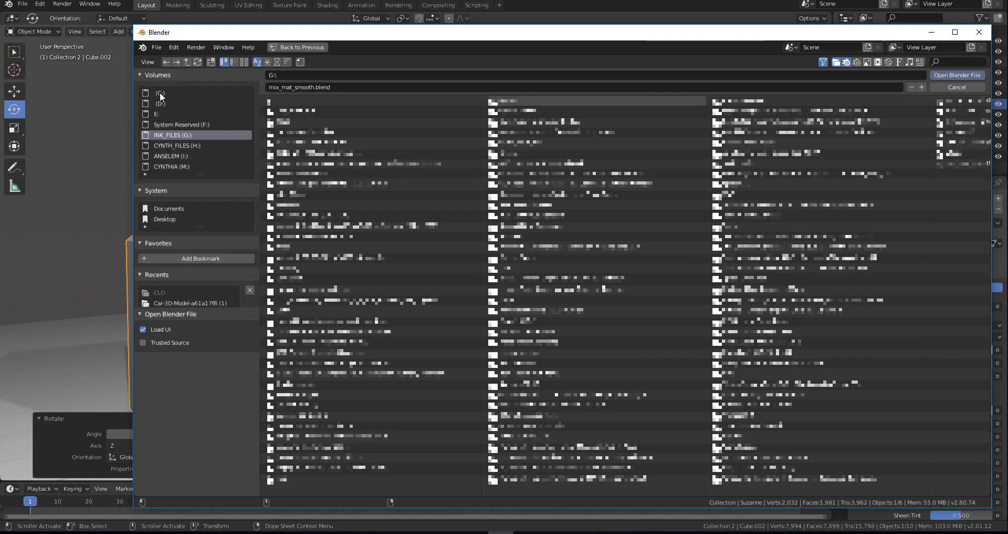
pyautogui.click(160, 97)
pyautogui.moveTo(433, 31); pyautogui.dragTo(452, 144)
pyautogui.click(272, 160)
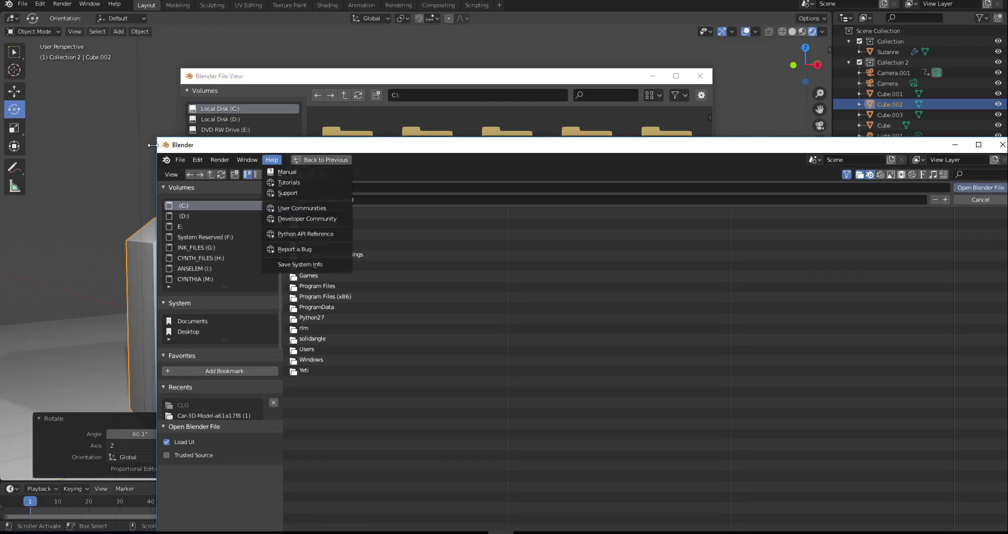
# Narrow the Blender 2.80 window, display its C: drive folders as thumbnails, and place the window below the 2.81 file browser's toolbar
pyautogui.moveTo(152, 145); pyautogui.dragTo(396, 133)
pyautogui.click(450, 168)
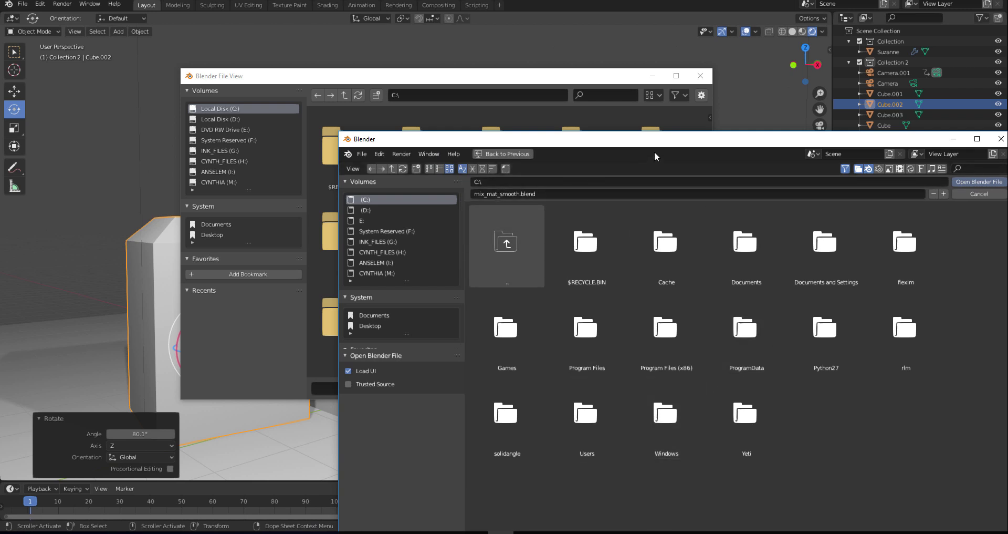
pyautogui.moveTo(655, 152); pyautogui.dragTo(371, 205)
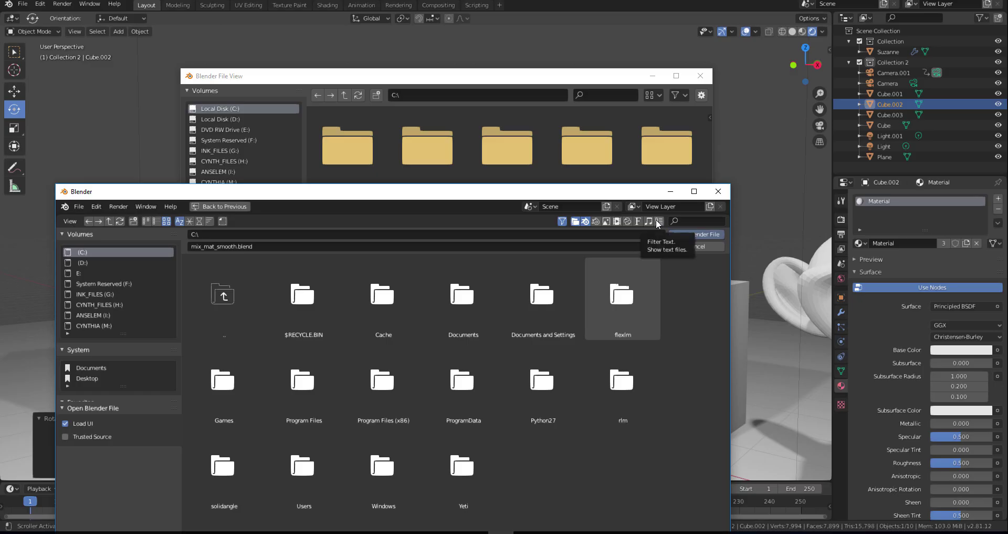
# Examine the file type filter options in the 2.81 file browser and compare them with the 2.80 file browser
pyautogui.click(679, 96)
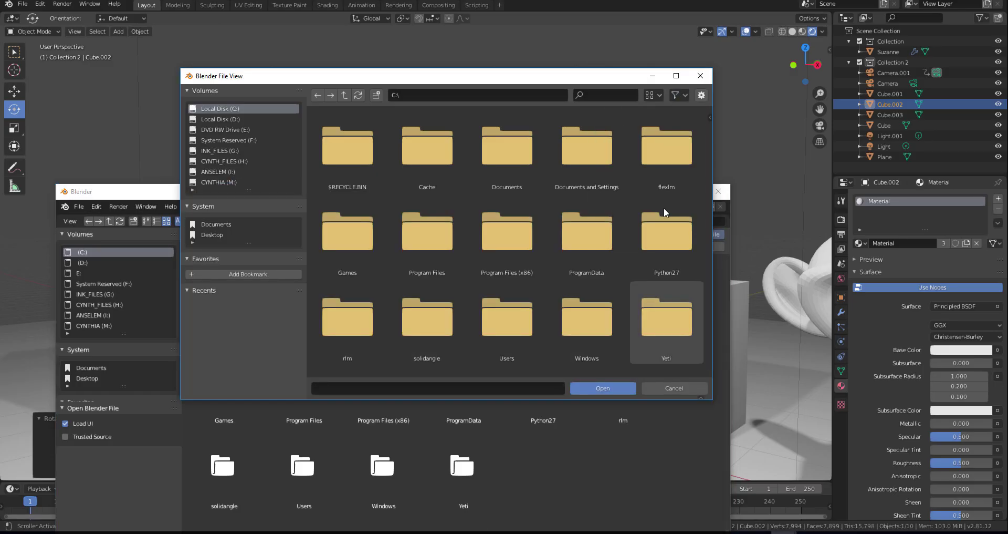
pyautogui.click(684, 96)
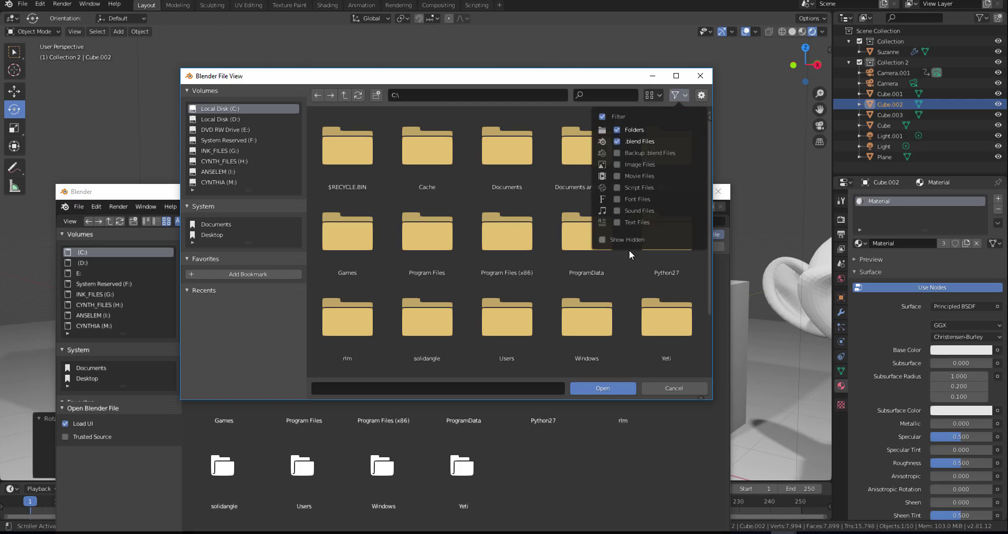
pyautogui.click(646, 435)
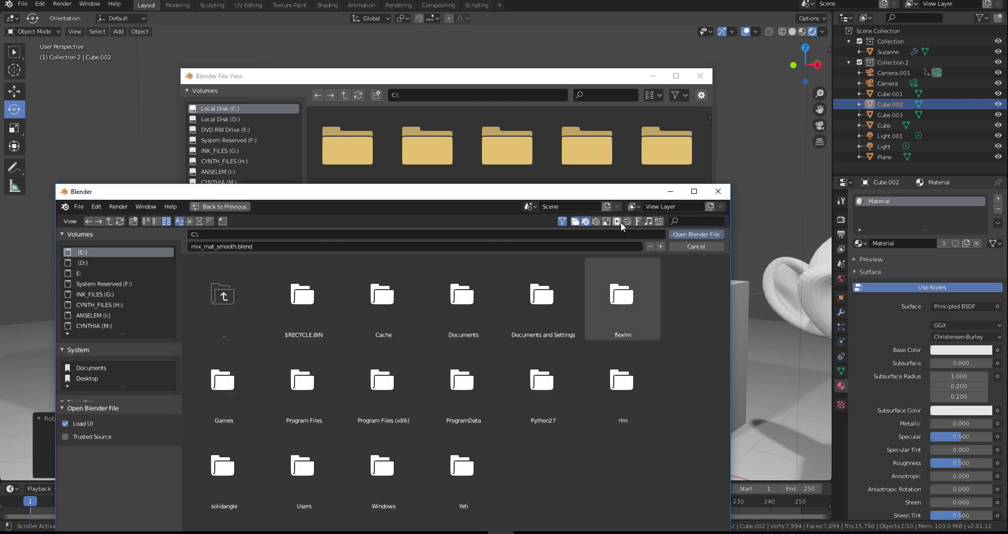
# Enable Show Hidden in the 2.81 file browser's filter, look through the C: drive folders, and disable it again
pyautogui.click(680, 98)
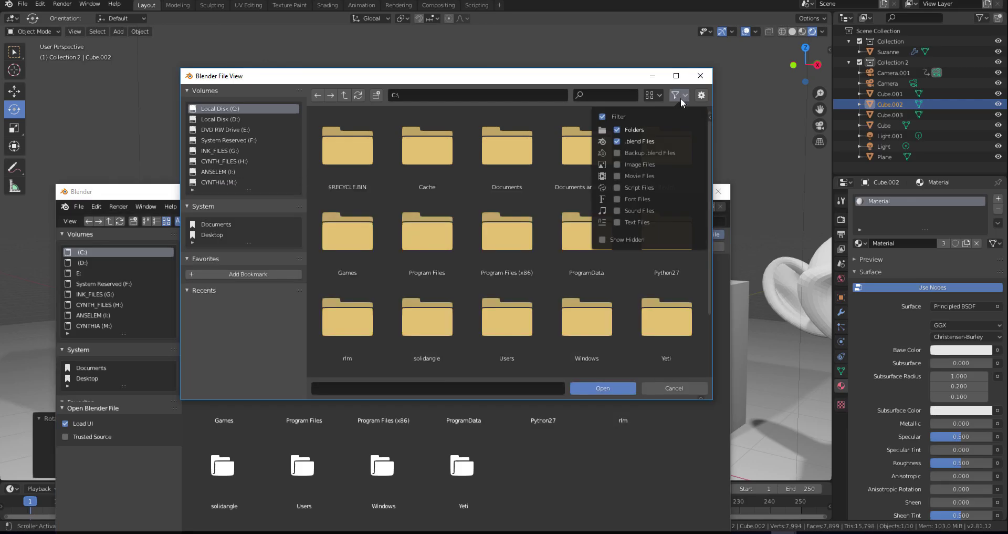
pyautogui.click(603, 239)
pyautogui.scroll(-1, 543, 283)
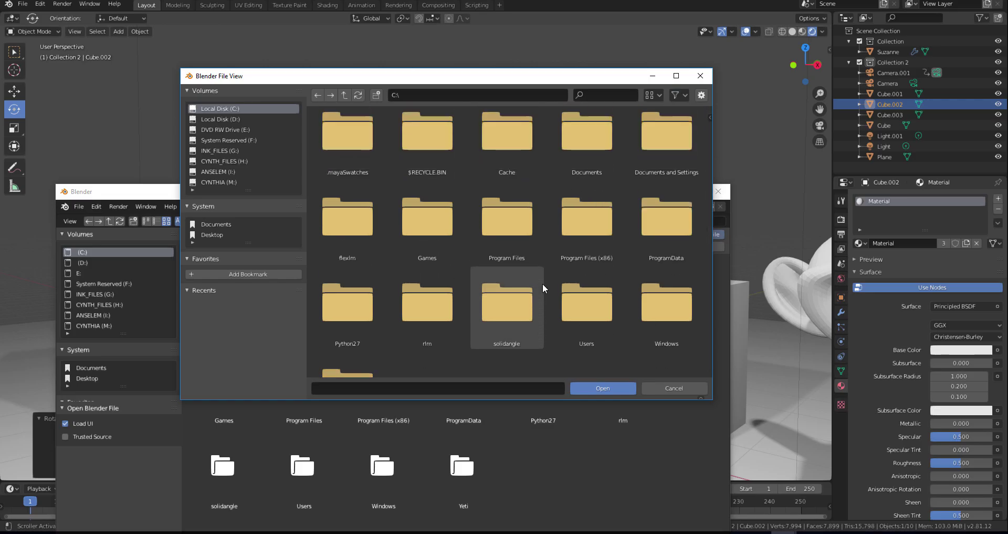
pyautogui.click(676, 95)
pyautogui.click(613, 240)
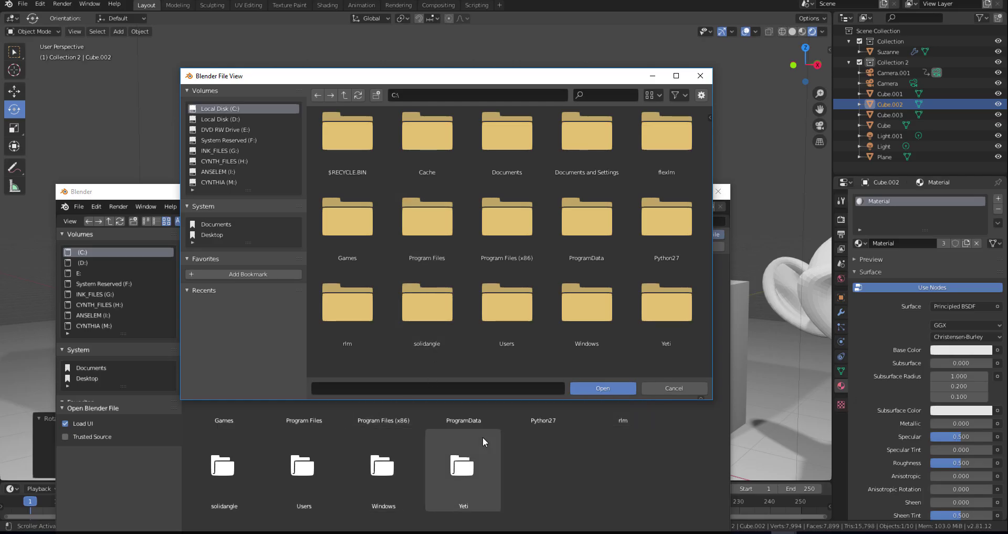
# Minimize the Blender 2.80 window and the 2.81 file browser window to uncover the viewport
pyautogui.click(563, 477)
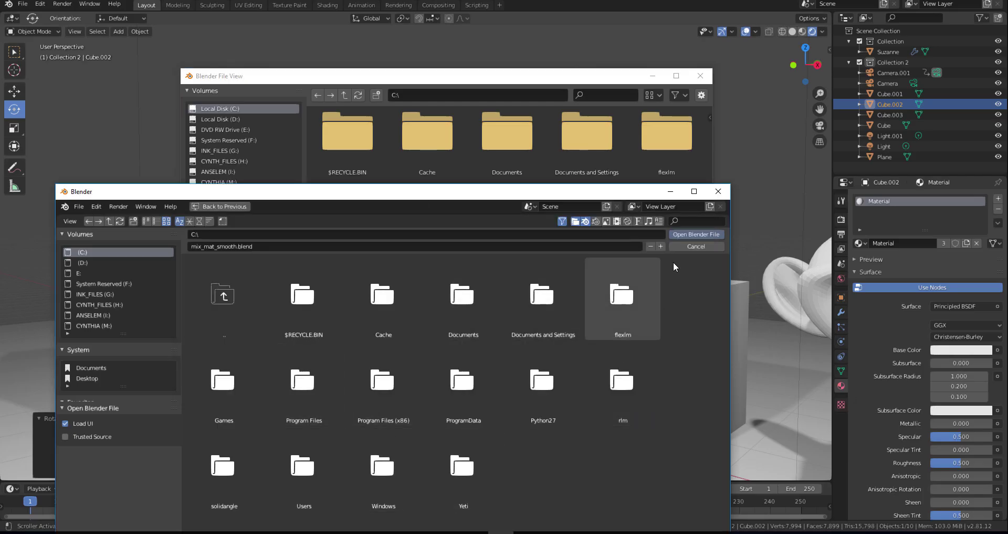
pyautogui.click(671, 194)
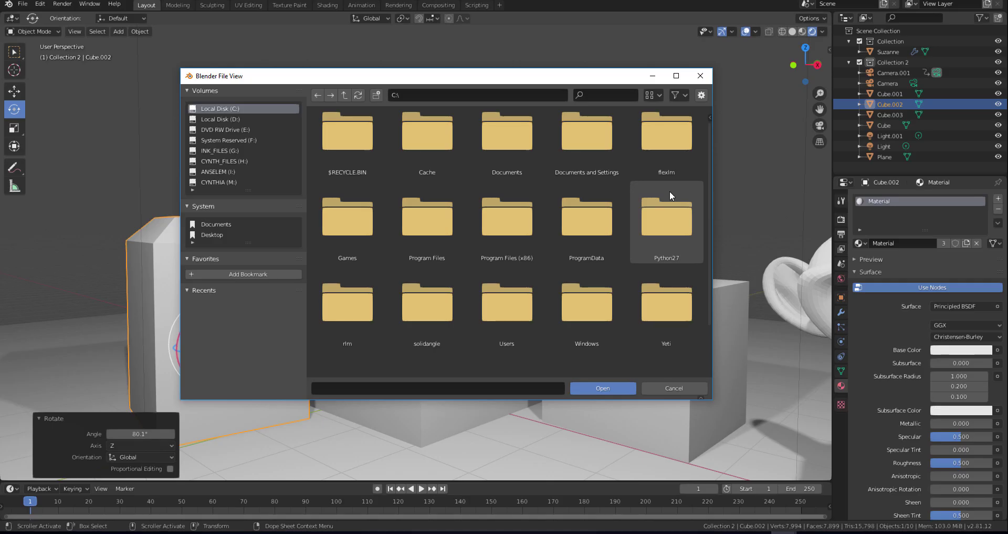
pyautogui.click(652, 78)
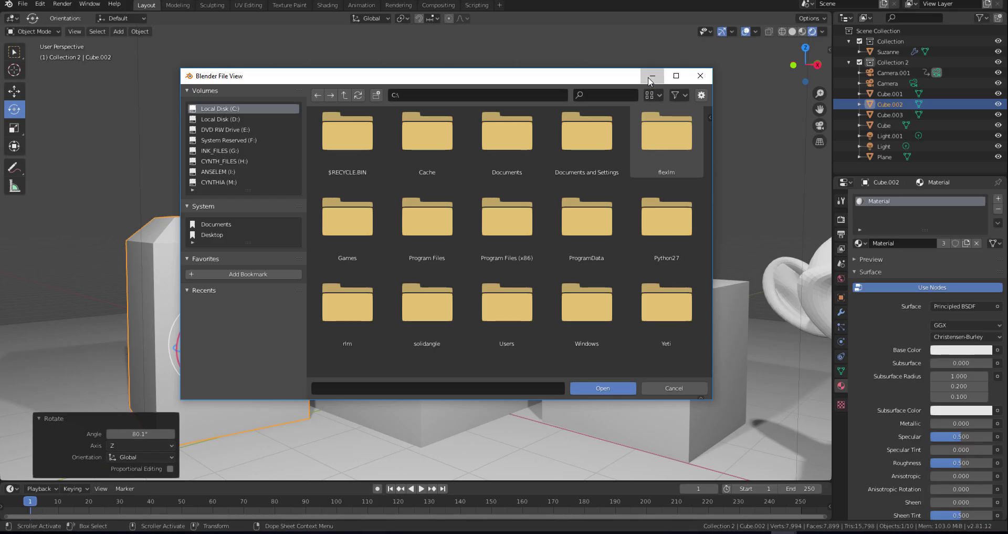
pyautogui.scroll(-4, 441, 284)
pyautogui.scroll(3, 444, 286)
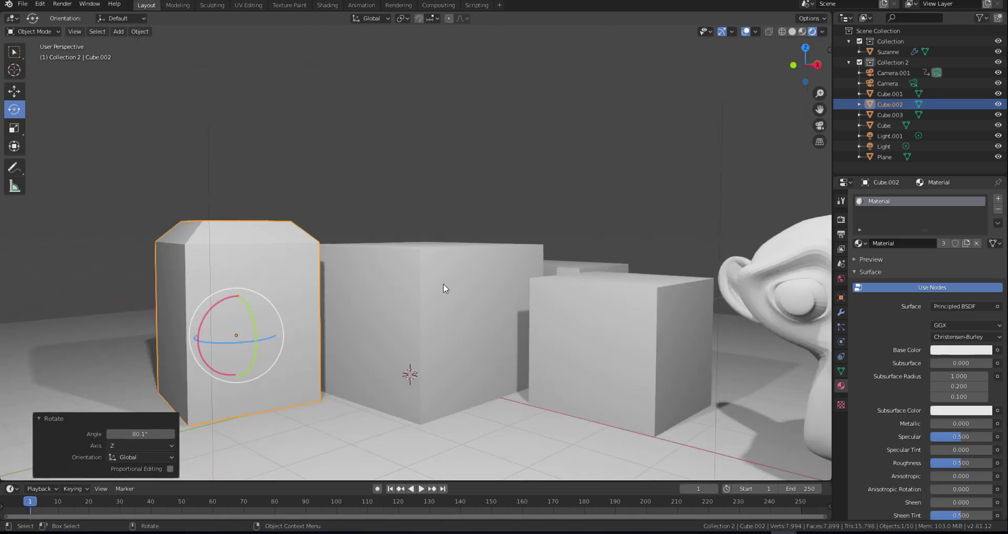
# Restore the minimized 2.81 file browser window and close it
pyautogui.click(867, 500)
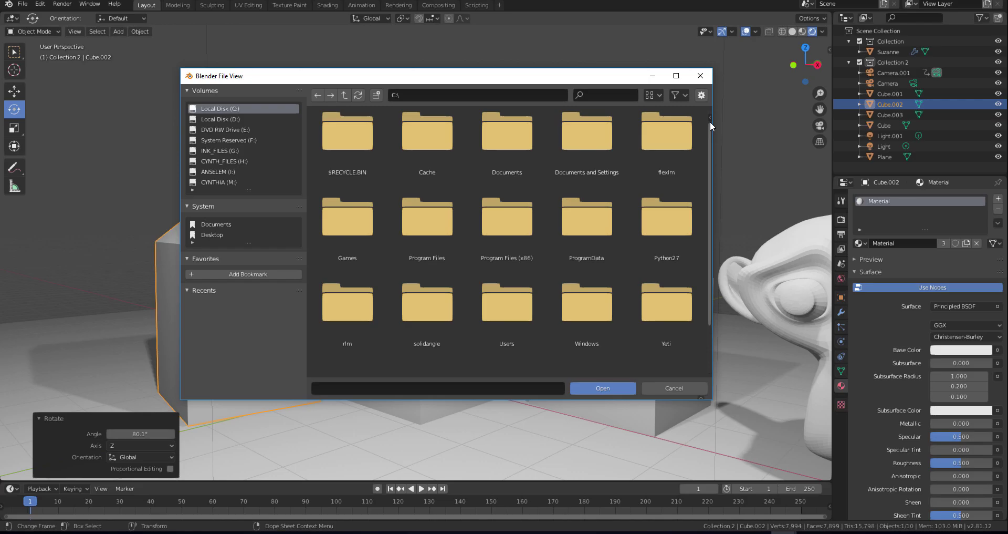
pyautogui.click(707, 80)
pyautogui.scroll(-3, 601, 320)
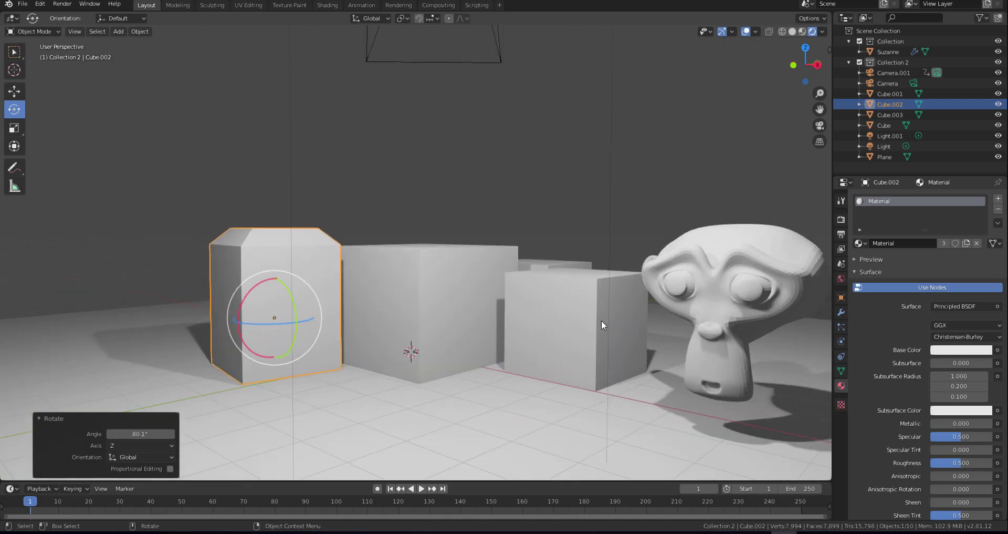
# Select Collection 2 in the 2.81 Outliner, switch to Blender 2.80, leave its file browser, and select Suzanne in its Outliner
pyautogui.click(888, 63)
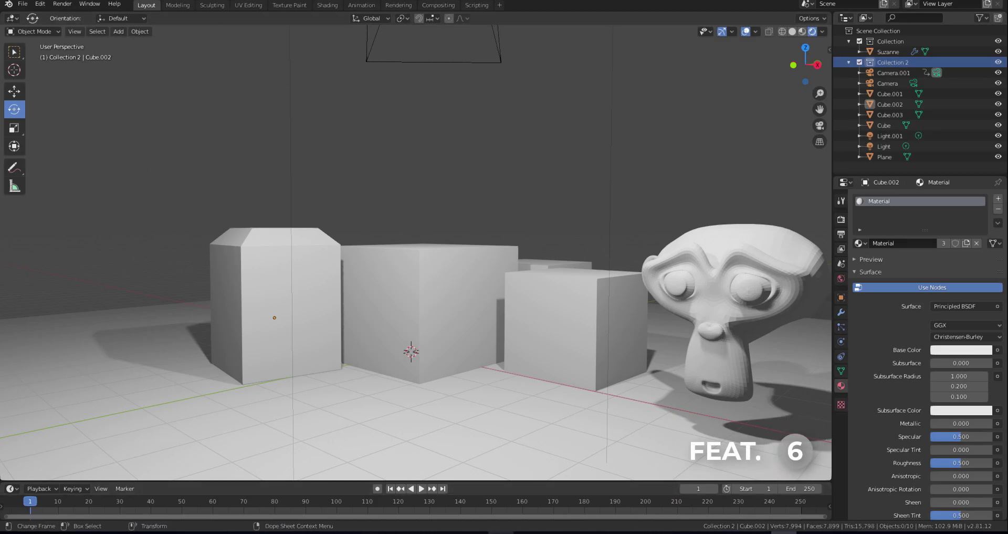
pyautogui.hotkey('ctrl', 'o')
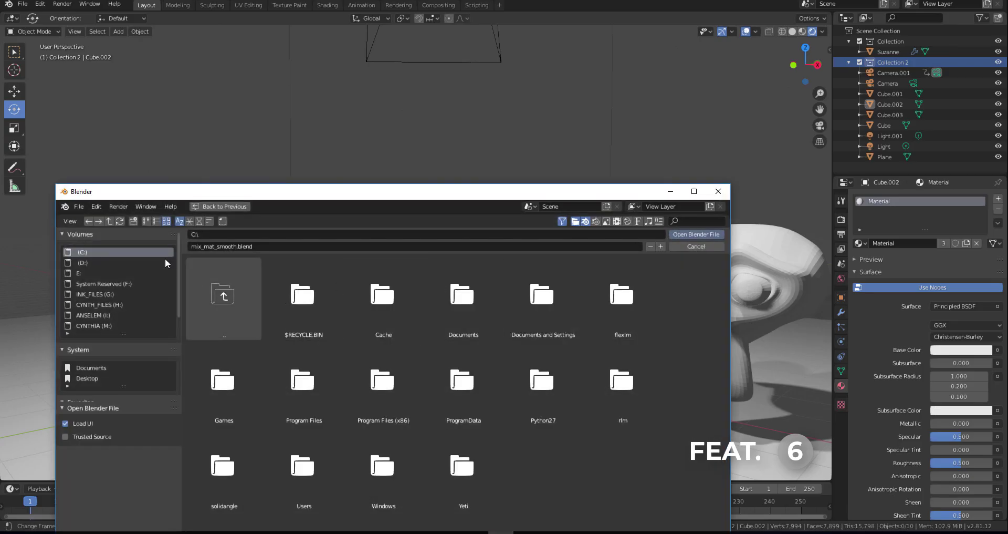
pyautogui.click(696, 235)
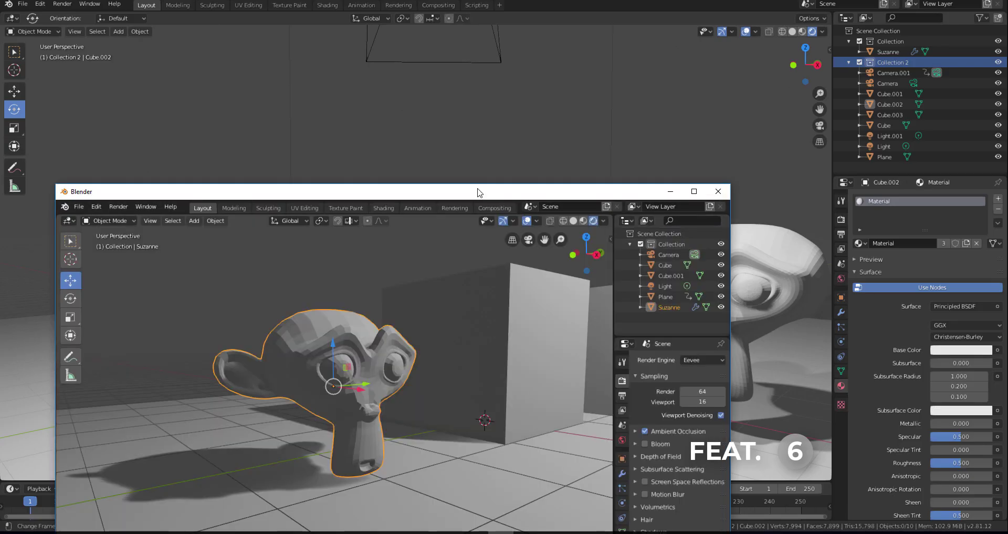
pyautogui.click(666, 308)
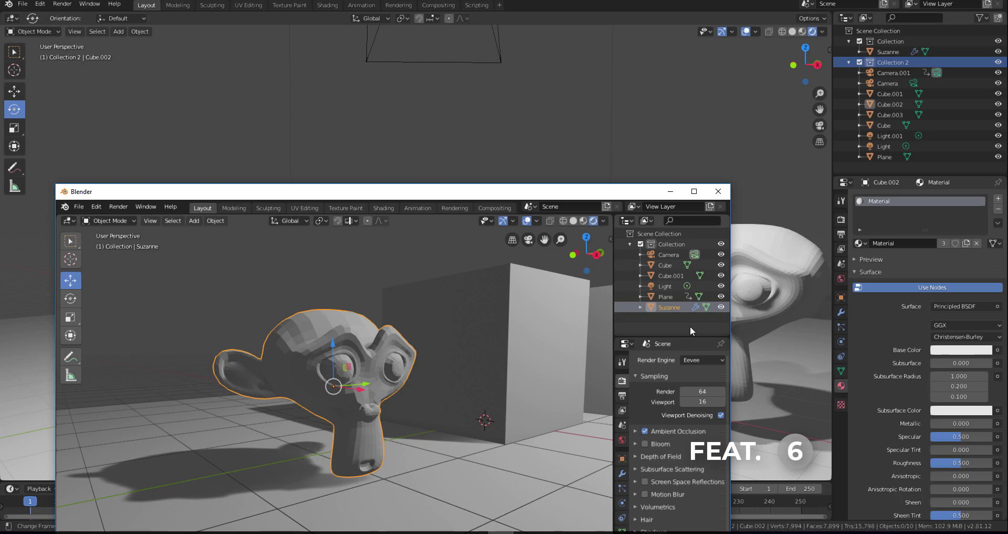
# Select the Plane in the Blender 2.81 Outliner and walk the selection up and down through the neighbouring objects
pyautogui.click(880, 157)
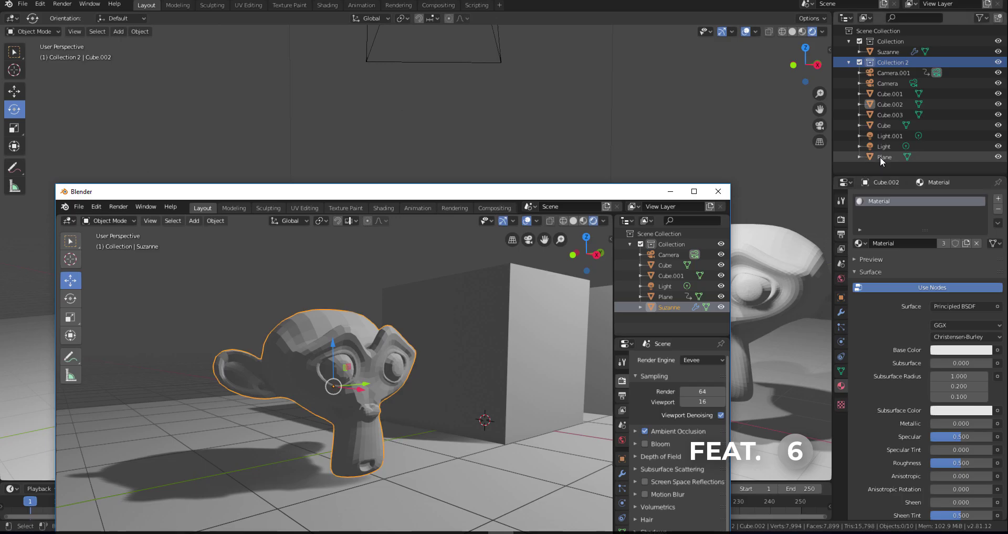
pyautogui.press('Up')
pyautogui.press('Up')
pyautogui.press('Up')
pyautogui.press('Up')
pyautogui.press('Up')
pyautogui.press('Up')
pyautogui.press('Up')
pyautogui.press('Up')
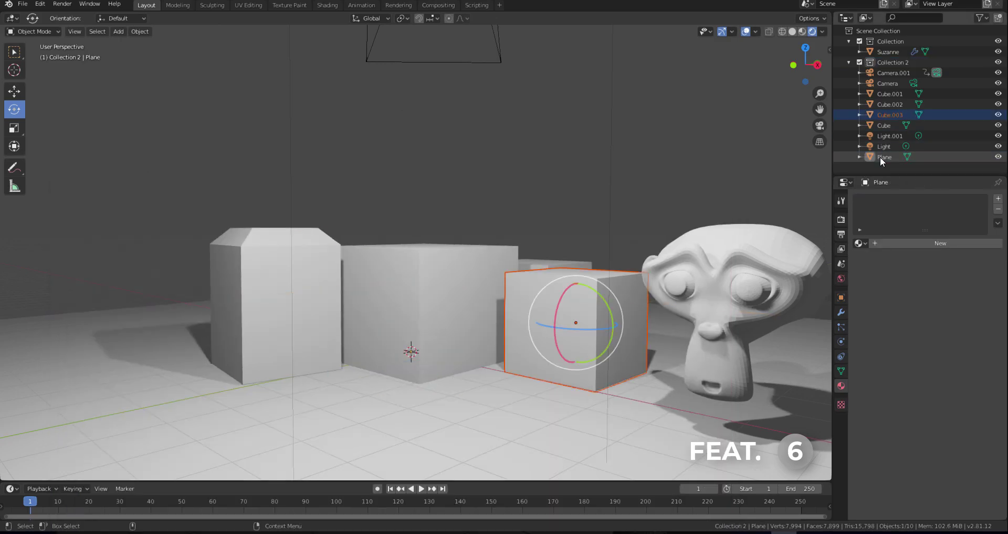
pyautogui.press('Down')
pyautogui.press('Down')
pyautogui.press('Down')
pyautogui.press('Down')
pyautogui.press('Down')
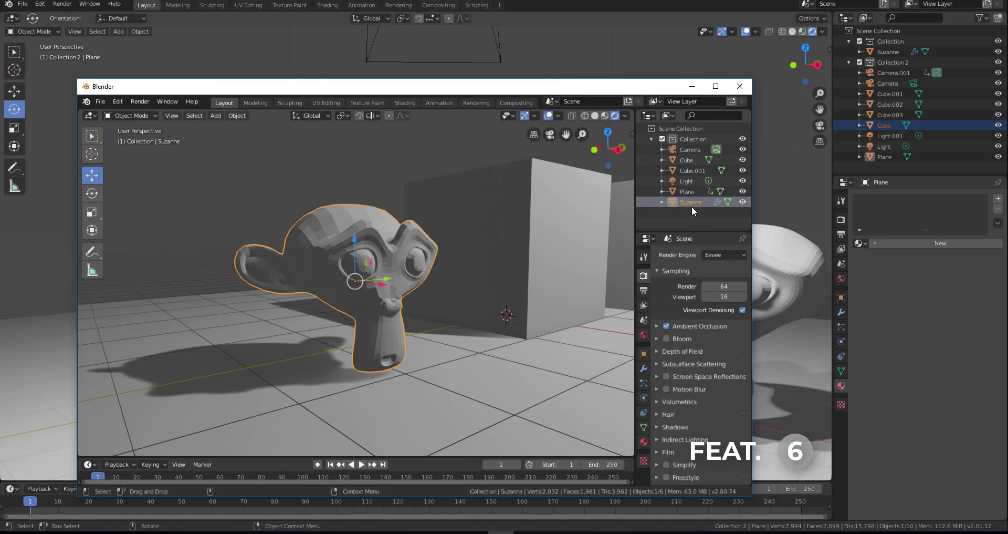
# Select the Plane in the Outliner, walk the selection up to Camera, and expand the Camera entry
pyautogui.click(894, 156)
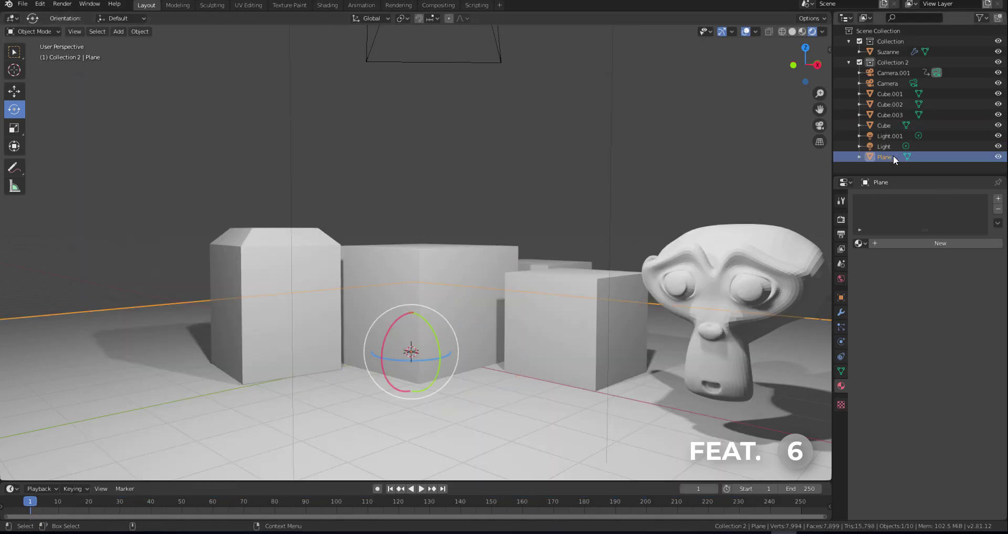
pyautogui.press('Up')
pyautogui.press('Up')
pyautogui.press('Up')
pyautogui.press('Up')
pyautogui.press('Up')
pyautogui.press('Up')
pyautogui.press('Up')
pyautogui.press('Right')
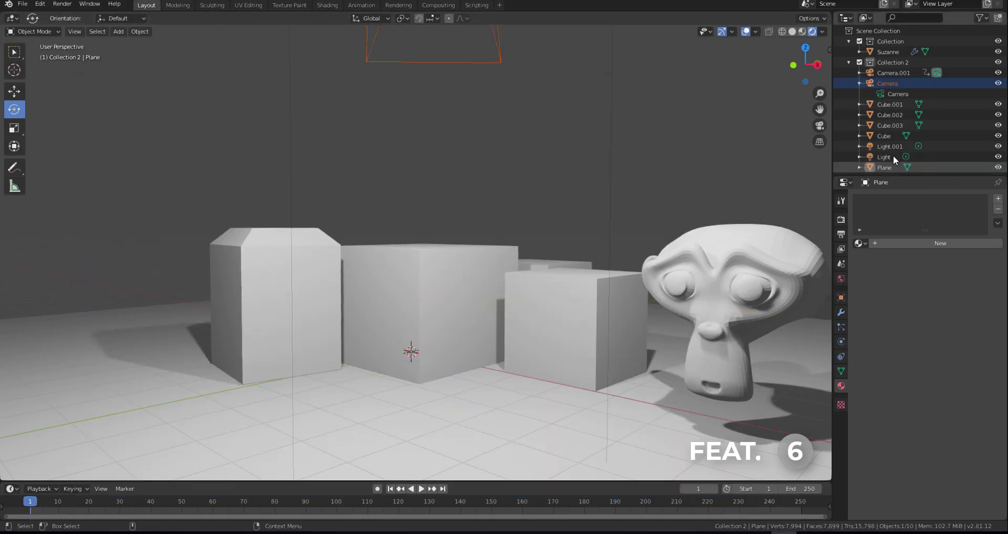
# Collapse the Camera entry, then collapse and expand Collection 2 repeatedly, leaving the collection expanded
pyautogui.press('Right')
pyautogui.press('Left')
pyautogui.press('Left')
pyautogui.press('Left')
pyautogui.press('Left')
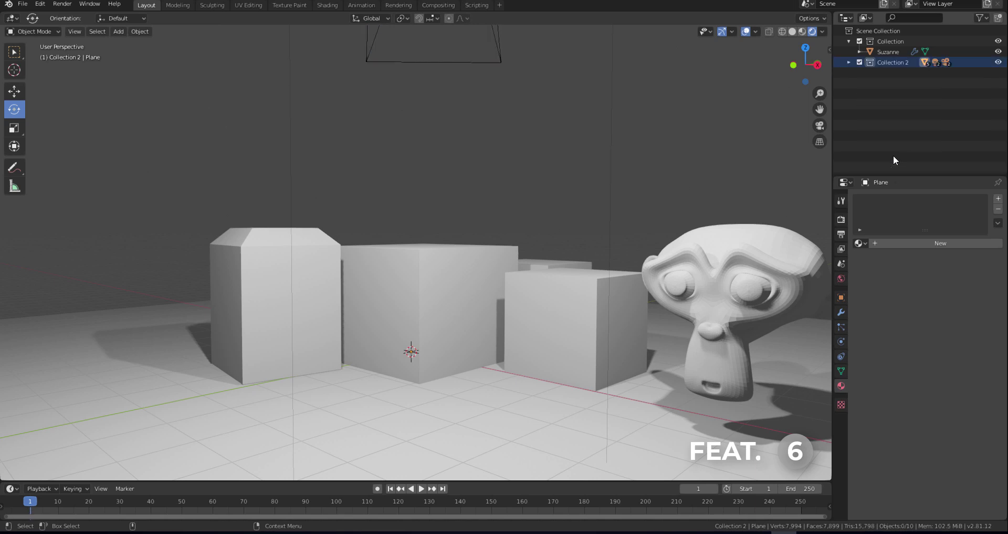
pyautogui.press('Right')
pyautogui.press('Left')
pyautogui.press('Right')
pyautogui.press('Left')
pyautogui.press('Right')
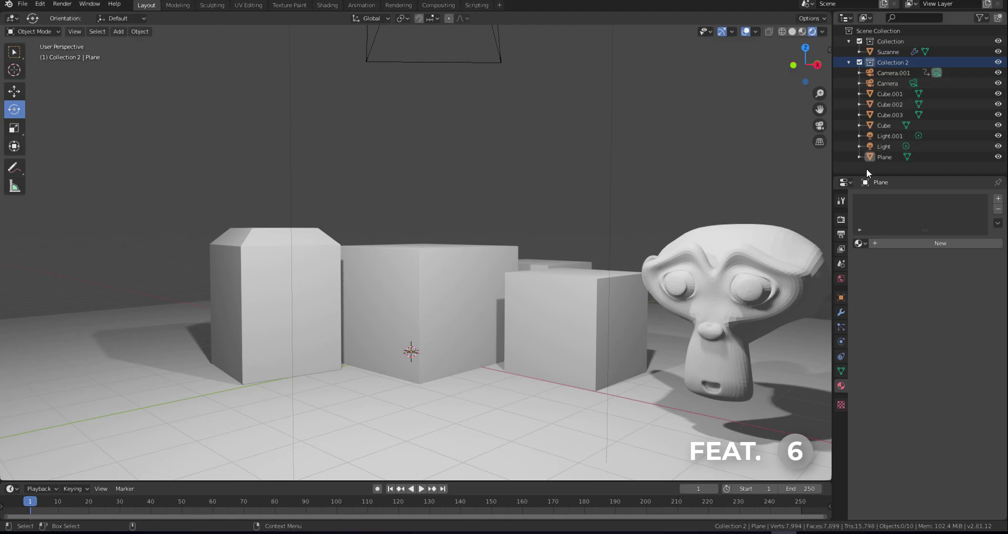
# Box-select all objects of Collection 2 in the Outliner, move them into Collection, and deselect everything
pyautogui.moveTo(865, 169); pyautogui.dragTo(871, 46)
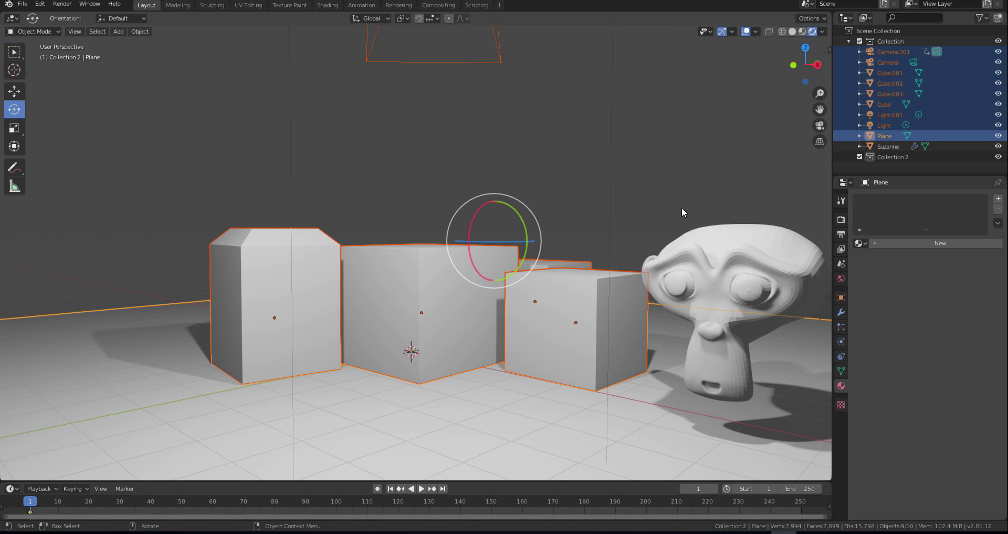
pyautogui.moveTo(816, 110); pyautogui.dragTo(684, 282)
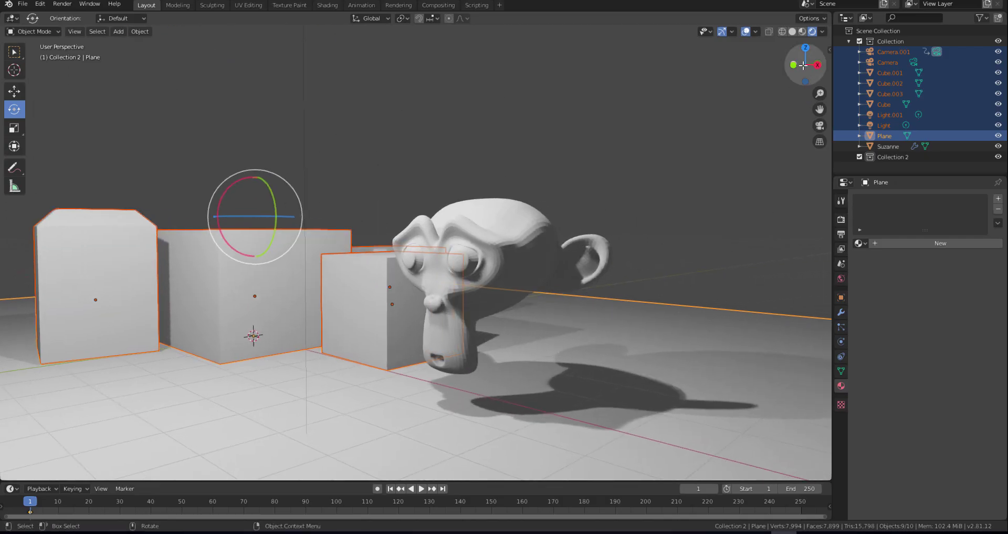
pyautogui.moveTo(803, 66); pyautogui.dragTo(527, 207)
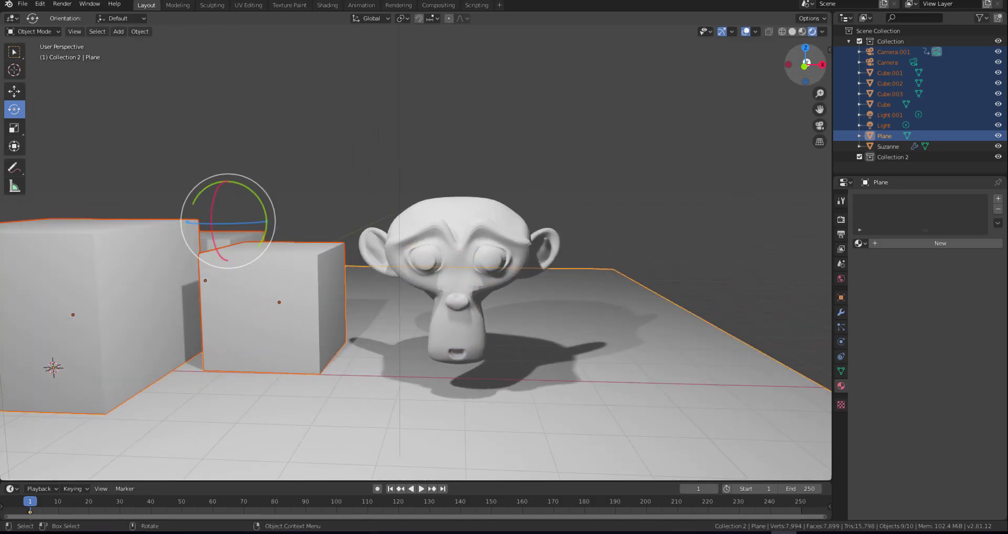
pyautogui.moveTo(804, 74); pyautogui.dragTo(805, 65)
pyautogui.scroll(2, 528, 178)
pyautogui.click(519, 213)
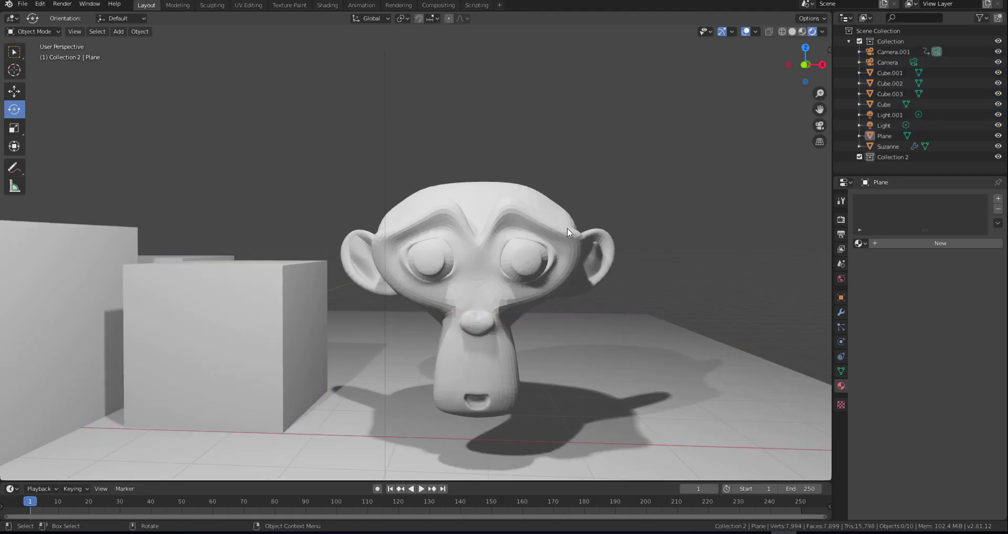
# Open the Sculpting workspace with Suzanne viewed close up from the front, and open the Sculpting workspace in Blender 2.80 as well
pyautogui.click(222, 6)
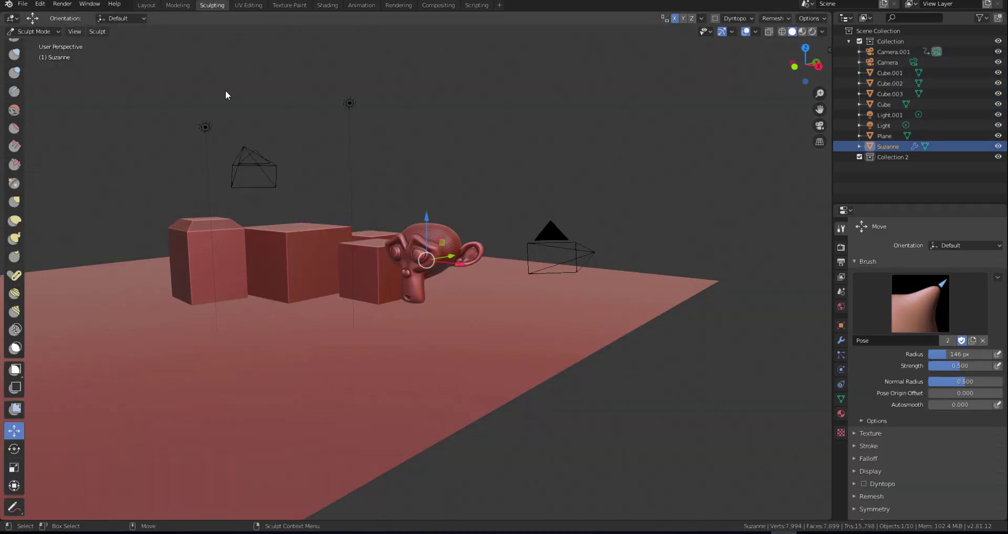
pyautogui.scroll(4, 408, 225)
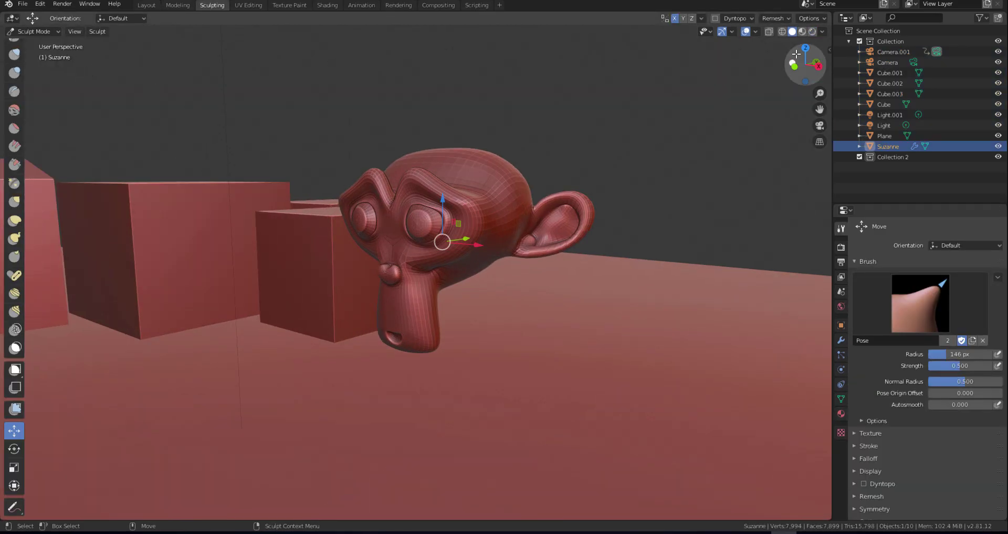
pyautogui.moveTo(794, 57); pyautogui.dragTo(845, 58)
pyautogui.scroll(2, 338, 247)
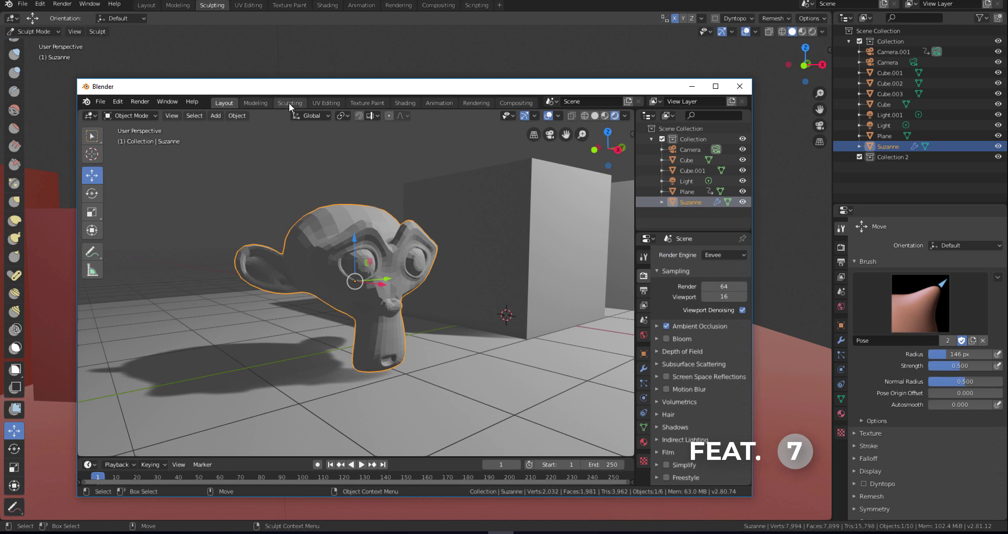
pyautogui.click(289, 102)
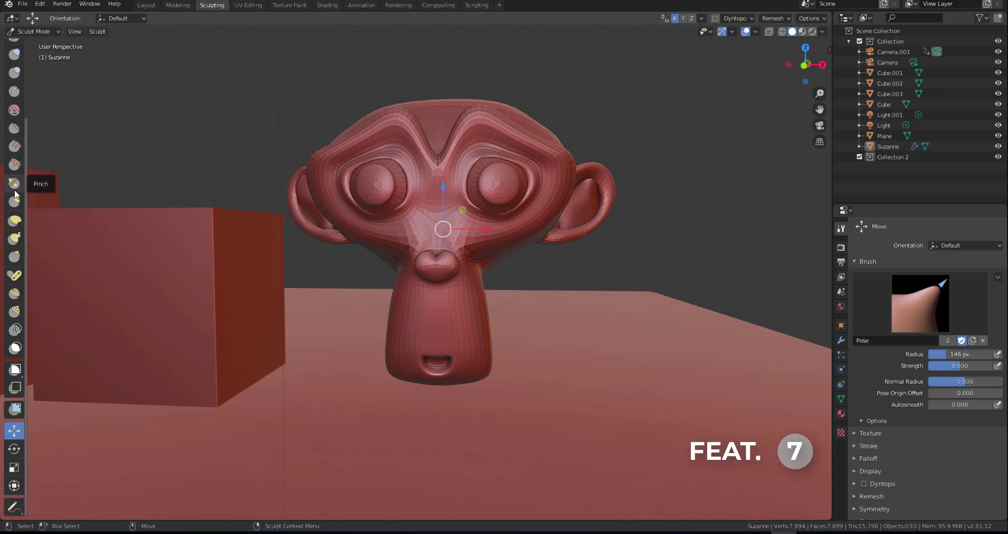
# Deform Suzanne's cheek, nose and eye areas with several short Elastic Deform brush strokes in Blender 2.81
pyautogui.click(15, 223)
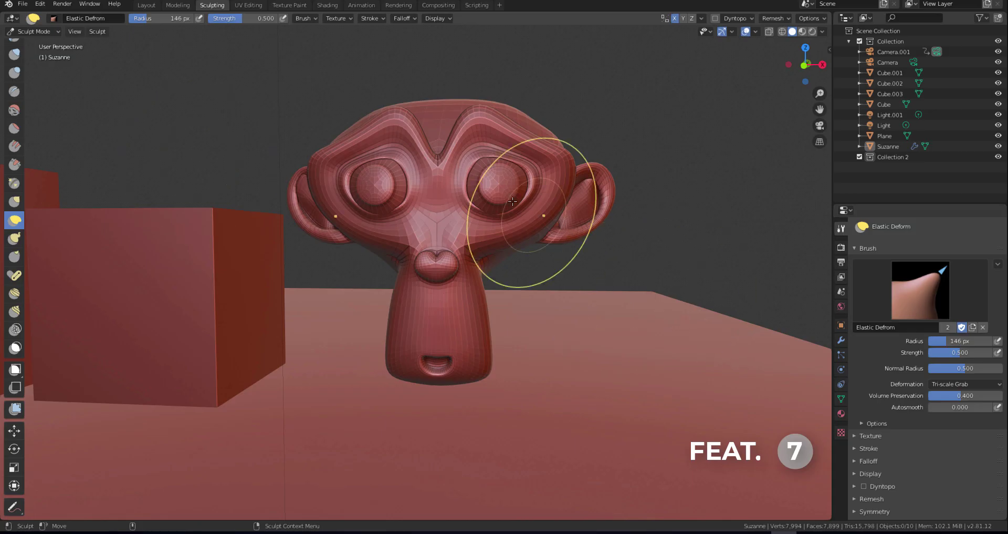
pyautogui.moveTo(549, 185); pyautogui.dragTo(553, 175)
pyautogui.moveTo(479, 232)
pyautogui.mouseDown()
pyautogui.moveTo(498, 226)
pyautogui.moveTo(486, 221)
pyautogui.mouseUp()
pyautogui.moveTo(459, 263); pyautogui.dragTo(523, 211)
pyautogui.moveTo(512, 175); pyautogui.dragTo(504, 178)
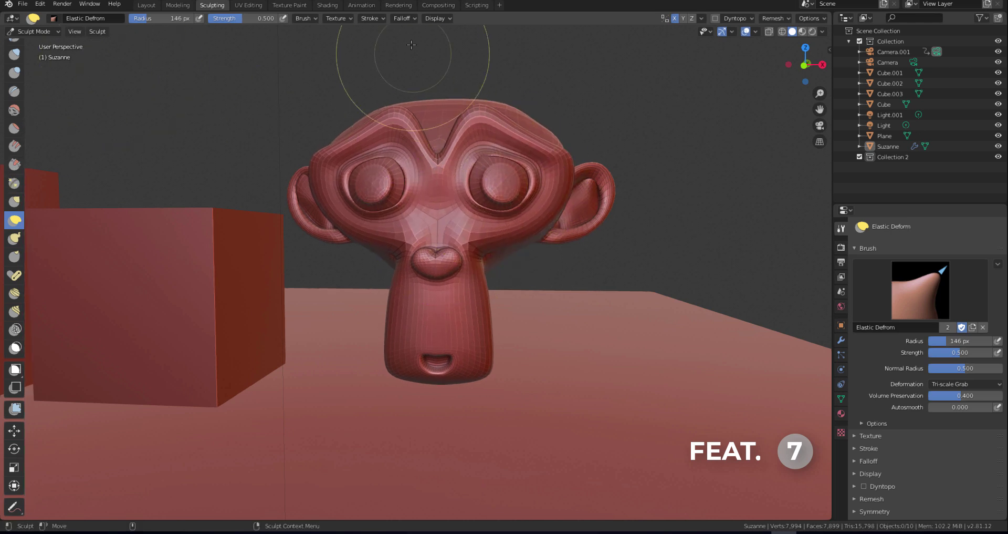
# Make a short Elastic Deform stroke on Suzanne's brow and look through the brush's falloff curve presets
pyautogui.moveTo(450, 159)
pyautogui.mouseDown()
pyautogui.moveTo(443, 142)
pyautogui.moveTo(448, 154)
pyautogui.mouseUp()
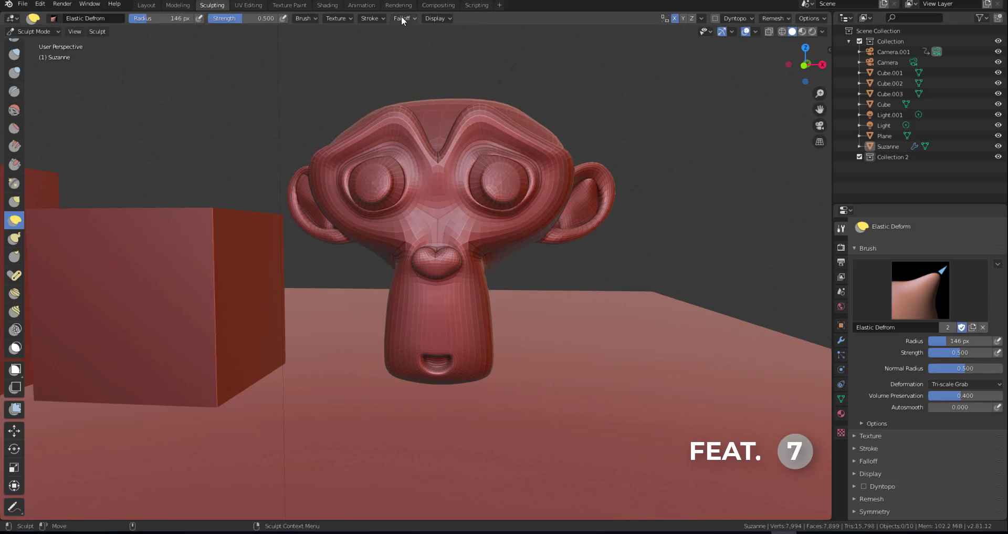
pyautogui.click(402, 18)
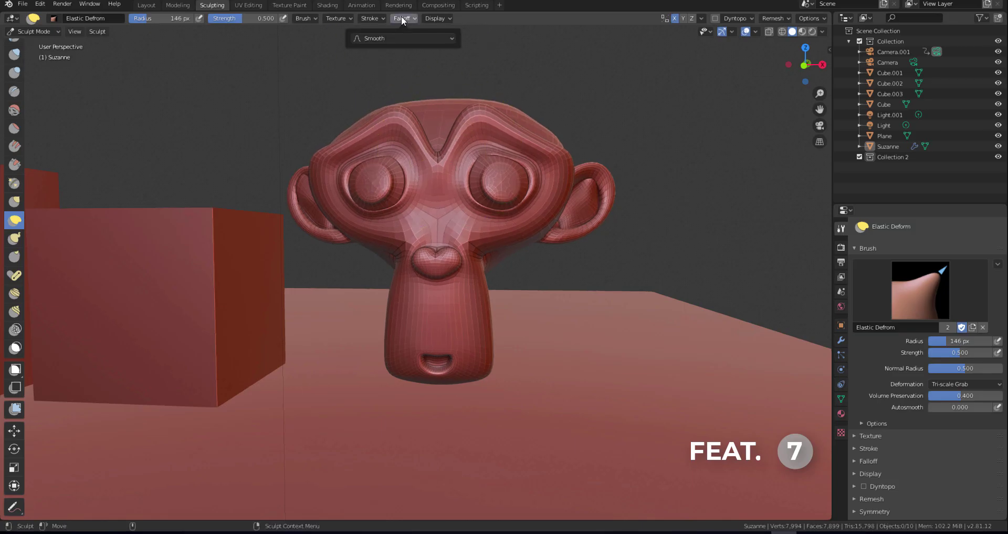
pyautogui.click(418, 39)
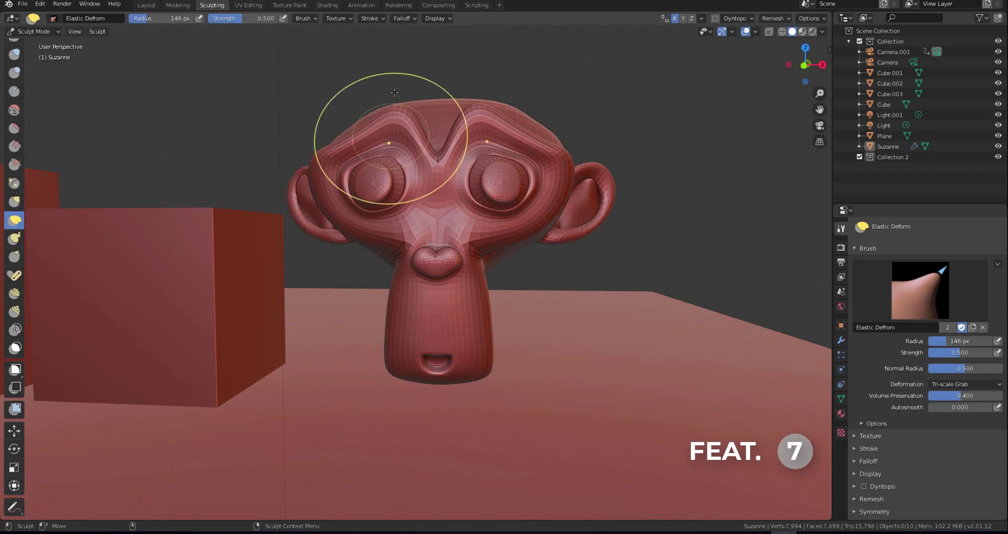
pyautogui.click(409, 18)
pyautogui.click(401, 40)
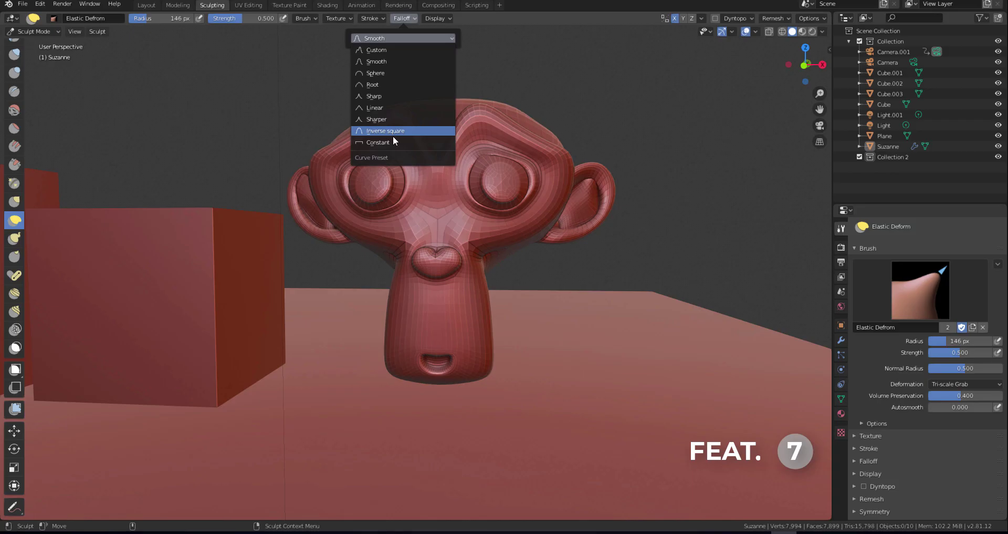
# Switch to the Pose brush and try strokes on Suzanne's eye, forehead and muzzle from an angled view, undoing the last stroke
pyautogui.moveTo(816, 55); pyautogui.dragTo(765, 58)
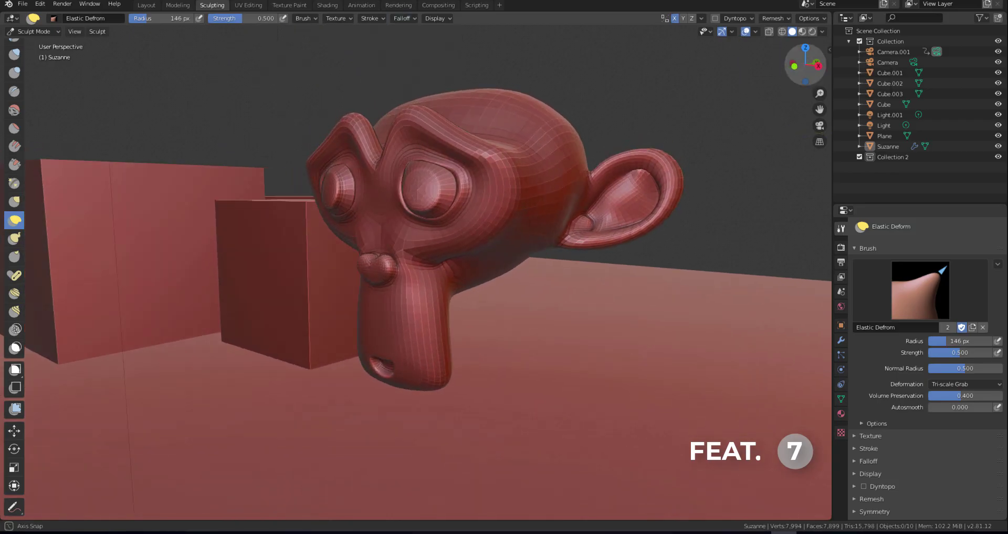
pyautogui.click(15, 276)
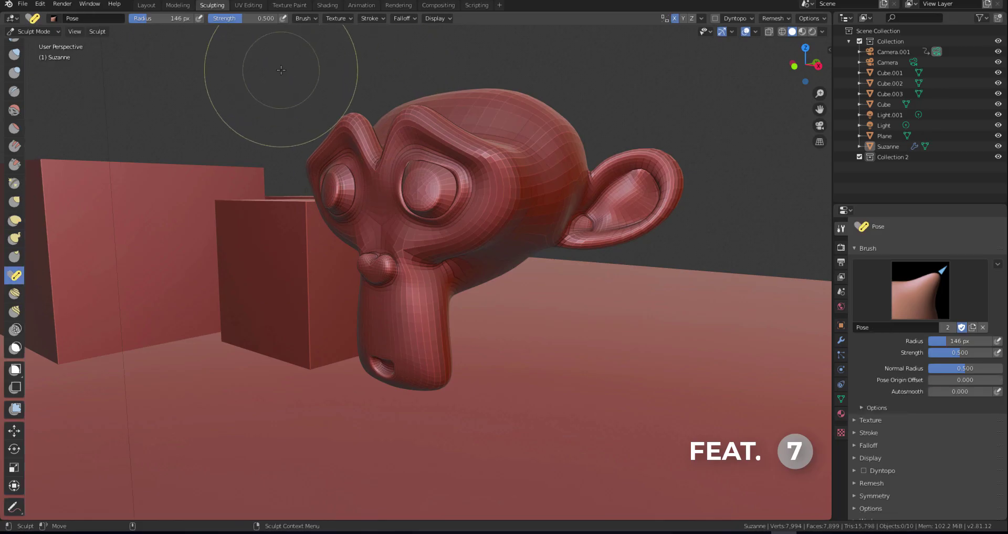
pyautogui.moveTo(803, 62)
pyautogui.mouseDown()
pyautogui.moveTo(765, 64)
pyautogui.moveTo(804, 62)
pyautogui.mouseUp()
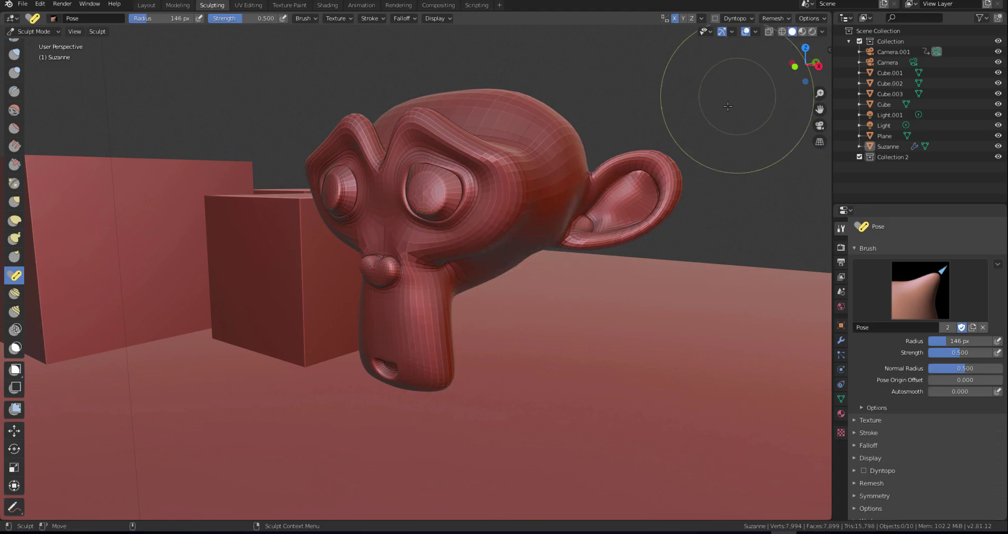
pyautogui.moveTo(799, 63); pyautogui.dragTo(817, 64)
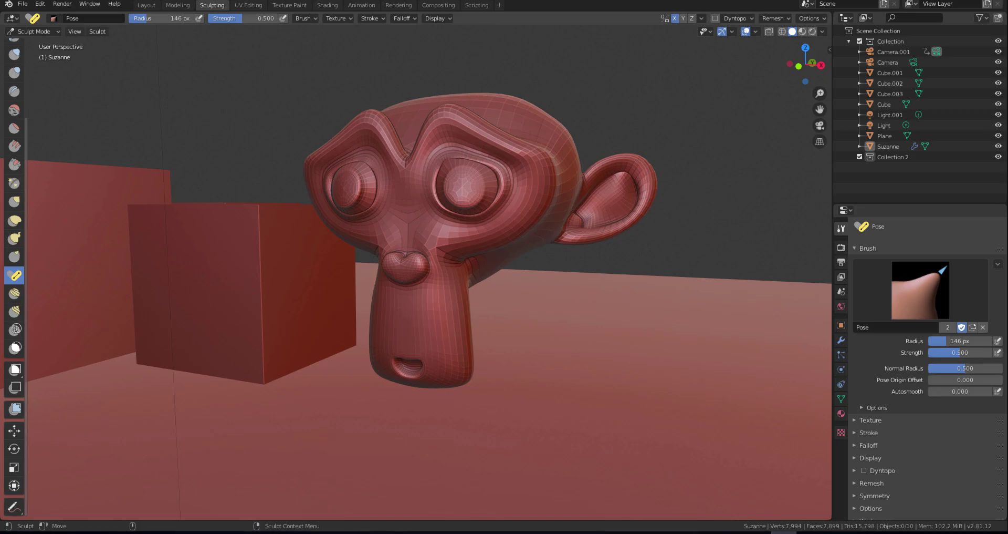
pyautogui.moveTo(461, 180); pyautogui.dragTo(465, 168)
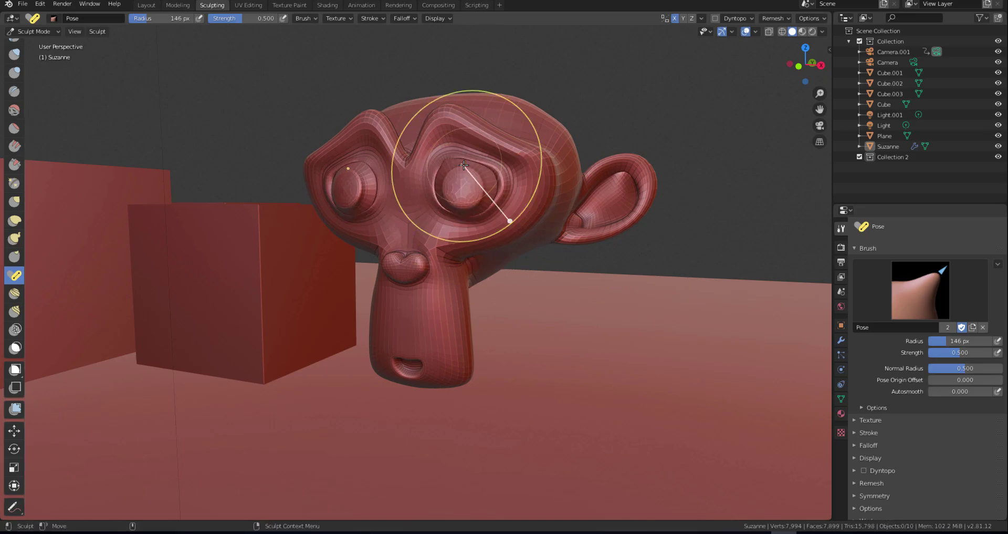
pyautogui.moveTo(462, 102)
pyautogui.mouseDown()
pyautogui.moveTo(482, 155)
pyautogui.moveTo(451, 152)
pyautogui.mouseUp()
pyautogui.moveTo(446, 277); pyautogui.dragTo(452, 246)
pyautogui.hotkey('ctrl', 'z')
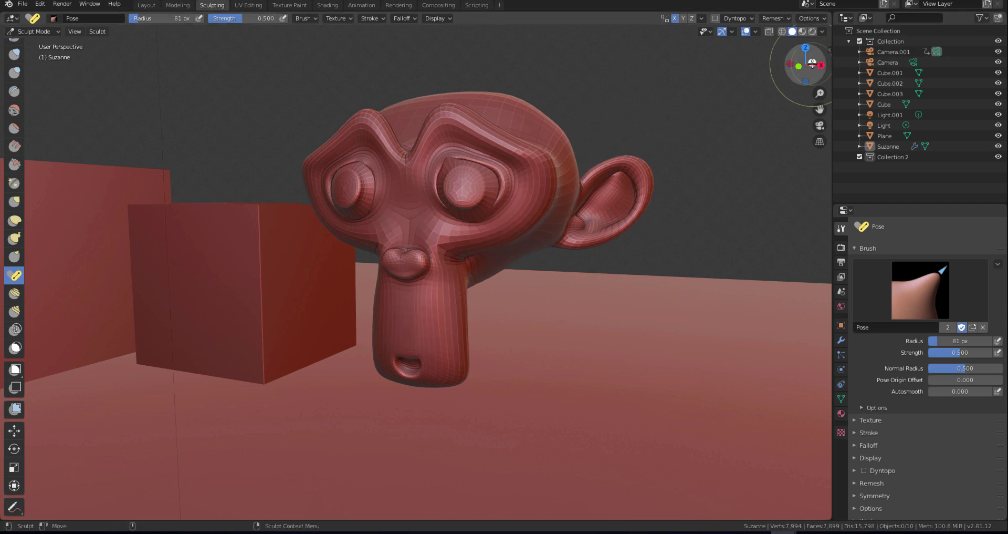
# Pose Suzanne's brow and jaw from the front with short Pose brush strokes at radius 81 px
pyautogui.moveTo(809, 62)
pyautogui.mouseDown()
pyautogui.moveTo(797, 64)
pyautogui.moveTo(806, 64)
pyautogui.mouseUp()
pyautogui.moveTo(448, 164); pyautogui.dragTo(450, 169)
pyautogui.moveTo(431, 353); pyautogui.dragTo(427, 356)
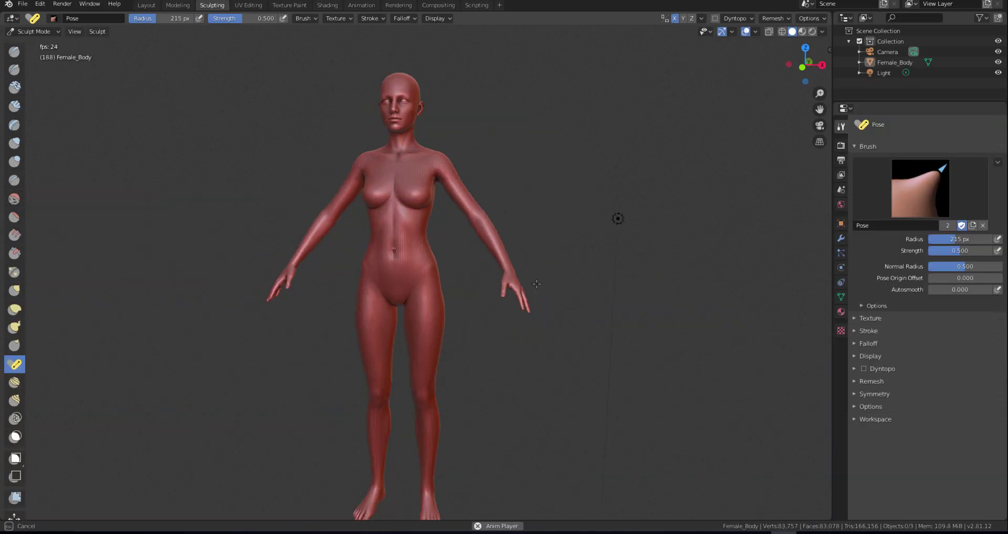
# Pose the thighs of the Female_Body figure with the Pose brush at radius 215 px, checking the figure from several angles
pyautogui.moveTo(537, 284)
pyautogui.mouseDown()
pyautogui.moveTo(547, 270)
pyautogui.moveTo(563, 315)
pyautogui.mouseUp()
pyautogui.scroll(-5, 465, 260)
pyautogui.scroll(4, 515, 263)
pyautogui.scroll(2, 526, 266)
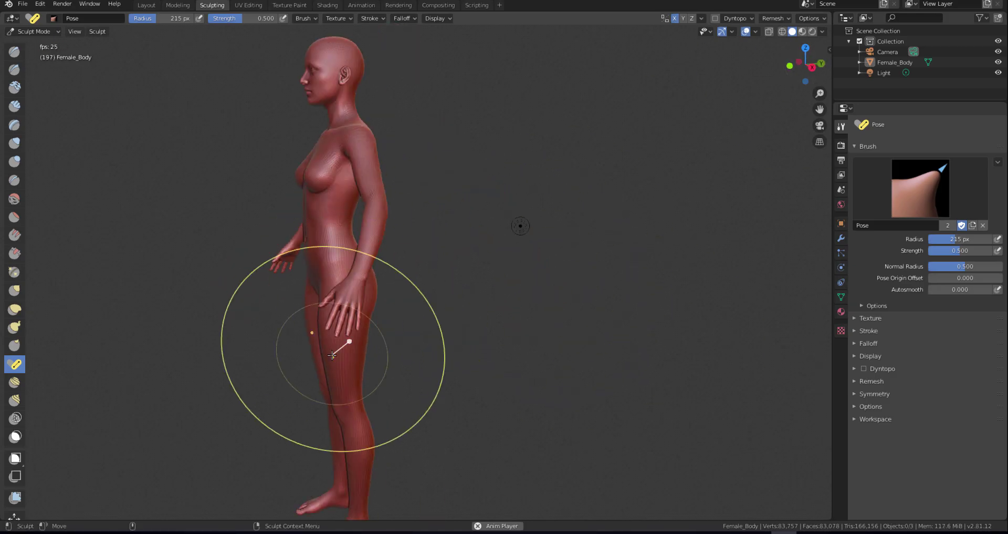
pyautogui.moveTo(315, 347); pyautogui.dragTo(272, 326)
pyautogui.keyDown('alt'); pyautogui.moveTo(457, 89); pyautogui.dragTo(563, 77); pyautogui.keyUp('alt')
pyautogui.keyDown('alt'); pyautogui.moveTo(563, 78); pyautogui.dragTo(647, 238, button='middle'); pyautogui.keyUp('alt')
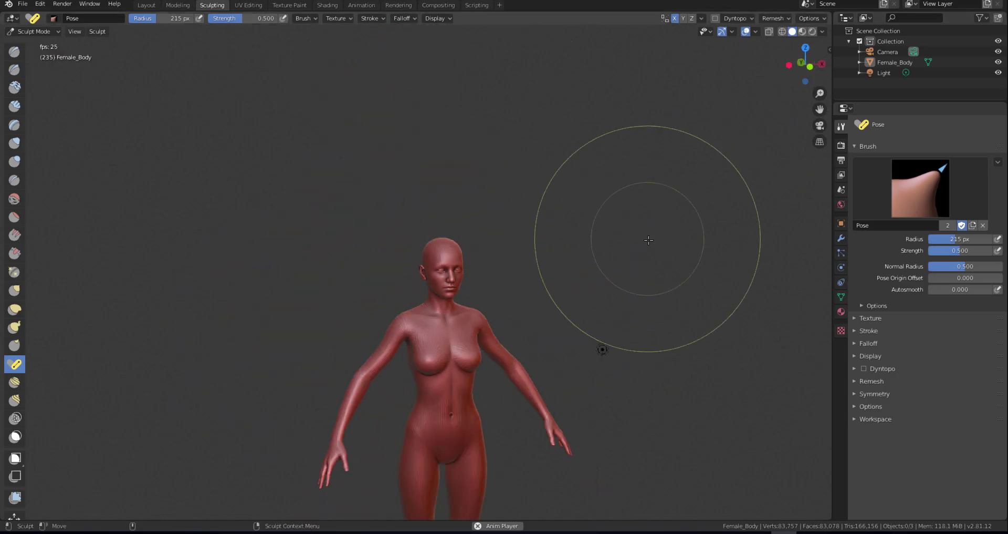
pyautogui.keyDown('alt'); pyautogui.moveTo(647, 238); pyautogui.dragTo(735, 126, button='right'); pyautogui.keyUp('alt')
pyautogui.keyDown('alt'); pyautogui.moveTo(735, 126); pyautogui.dragTo(675, 140); pyautogui.keyUp('alt')
pyautogui.scroll(2, 676, 140)
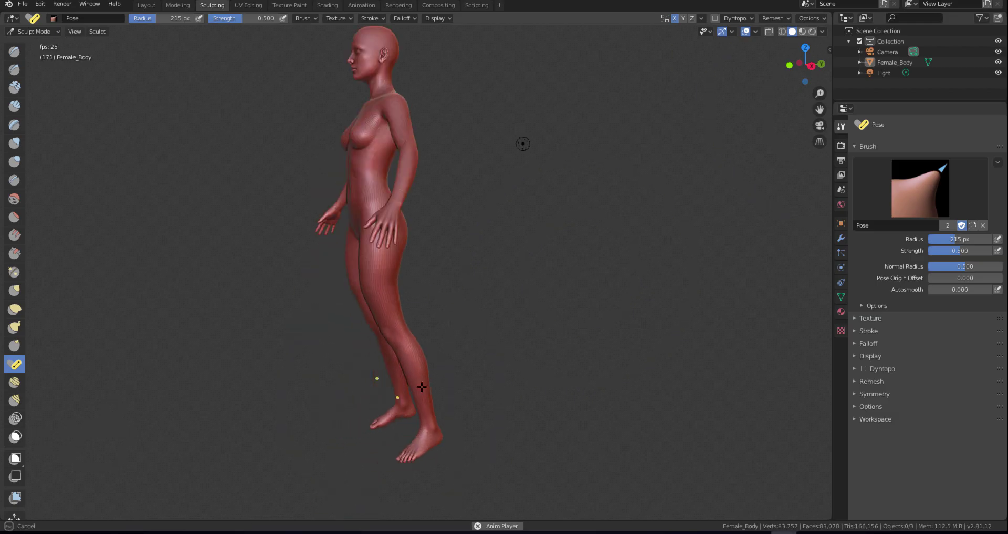
# Bend the figure's lower legs at the knees with the Pose brush
pyautogui.moveTo(422, 386)
pyautogui.mouseDown()
pyautogui.moveTo(441, 437)
pyautogui.moveTo(494, 362)
pyautogui.mouseUp()
pyautogui.keyDown('shift'); pyautogui.moveTo(494, 362); pyautogui.dragTo(481, 488, button='middle'); pyautogui.keyUp('shift')
pyautogui.moveTo(688, 66); pyautogui.dragTo(766, 67, button='middle')
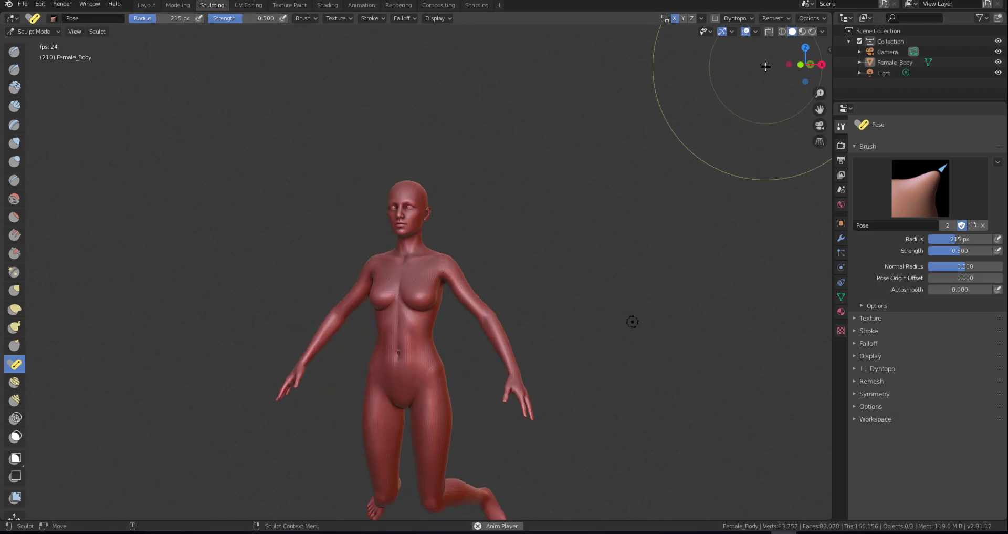
# Turn off X mirror symmetry and pose the figure's head and raised lower leg asymmetrically with the Pose brush
pyautogui.click(875, 394)
pyautogui.scroll(4, 388, 154)
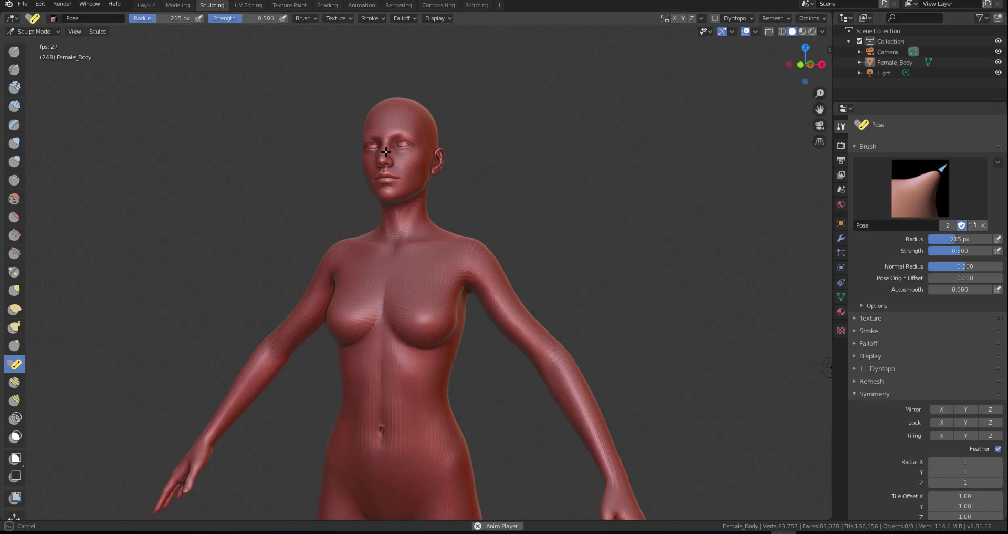
pyautogui.click(822, 64)
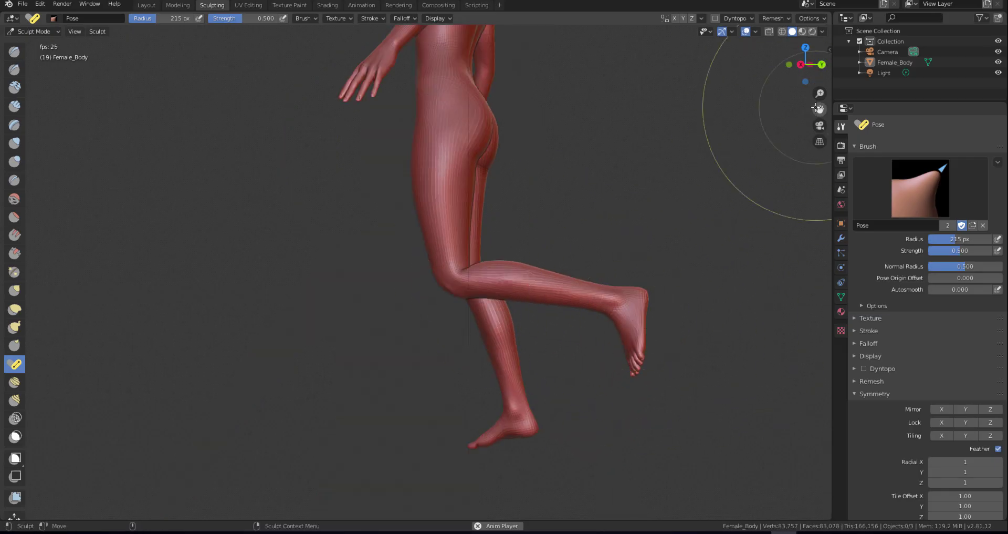
pyautogui.moveTo(807, 66); pyautogui.dragTo(599, 67)
pyautogui.moveTo(190, 292); pyautogui.dragTo(196, 272)
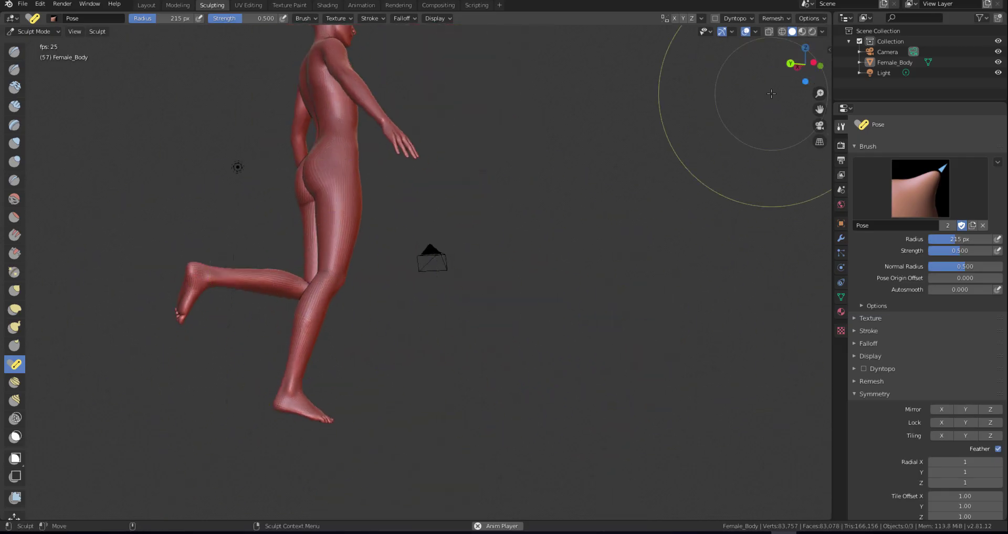
pyautogui.moveTo(820, 109); pyautogui.dragTo(849, 291)
pyautogui.moveTo(806, 66); pyautogui.dragTo(900, 65)
pyautogui.scroll(-2, 450, 225)
pyautogui.moveTo(819, 109); pyautogui.dragTo(786, 87)
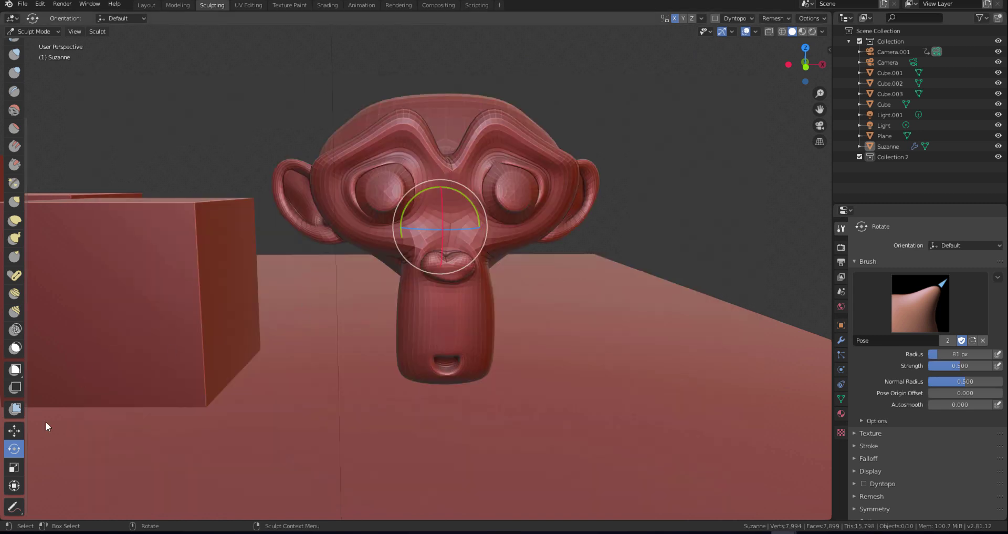
# Activate the Move tool on Suzanne in Sculpt Mode, and switch to the Draw Sharp brush with the face close up
pyautogui.click(17, 429)
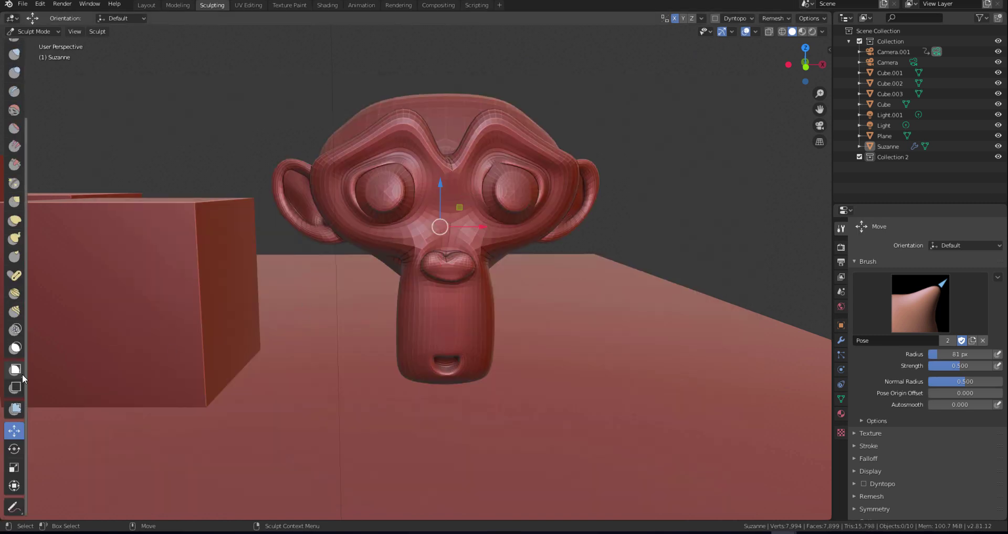
pyautogui.scroll(5, 17, 193)
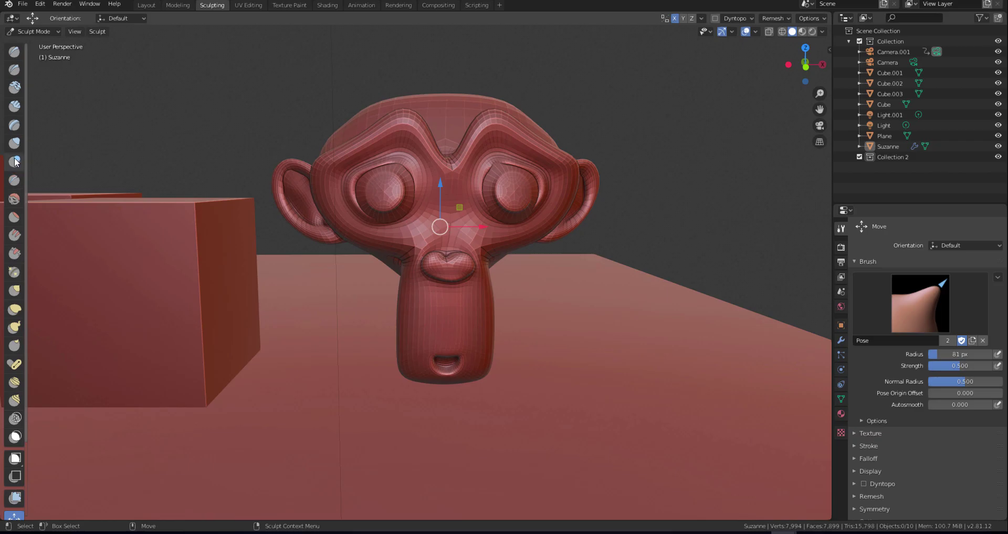
pyautogui.scroll(2, 385, 89)
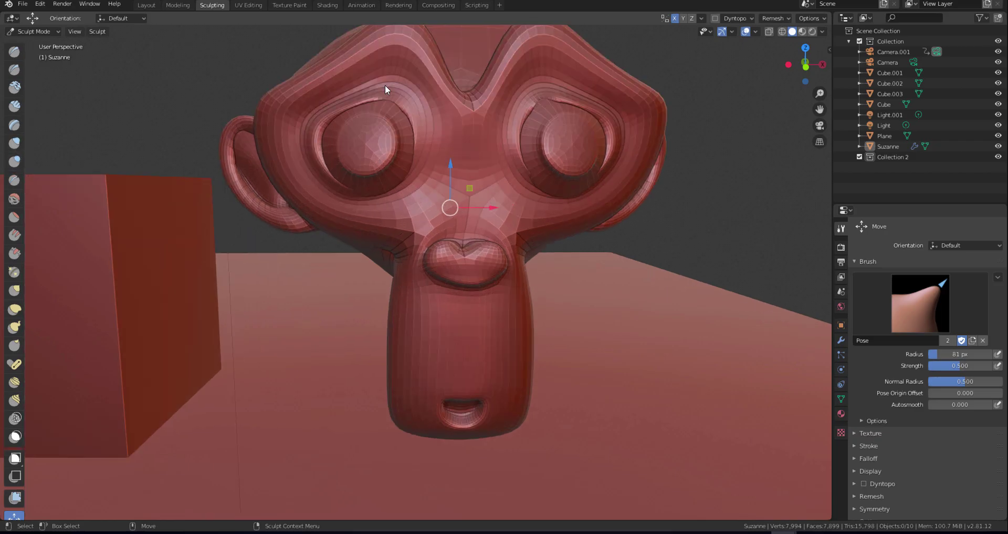
pyautogui.scroll(-2, 420, 100)
pyautogui.scroll(3, 550, 136)
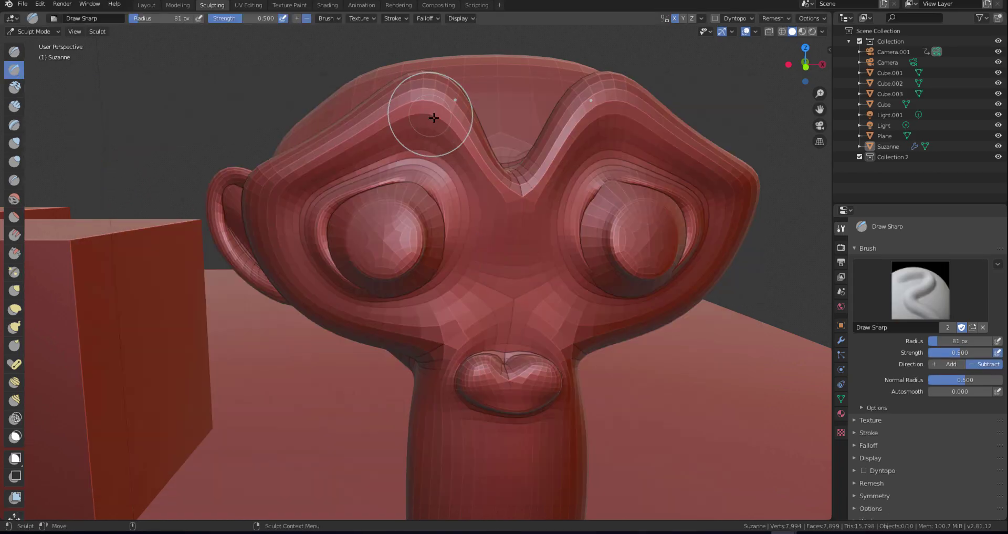
# Set the Draw Sharp radius to 27 px and carve short strokes along Suzanne's brow
pyautogui.press('f')
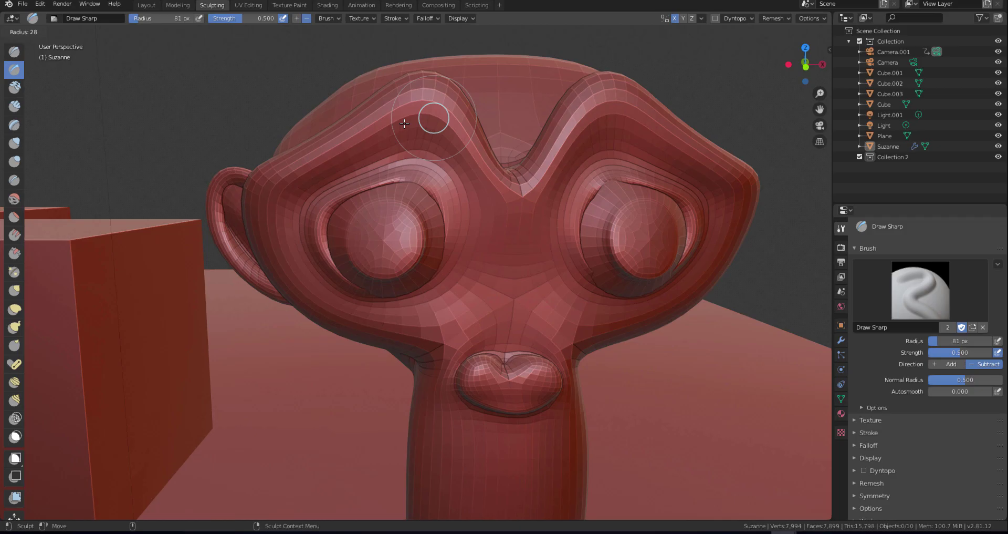
pyautogui.click(405, 117)
pyautogui.moveTo(286, 191); pyautogui.dragTo(308, 171)
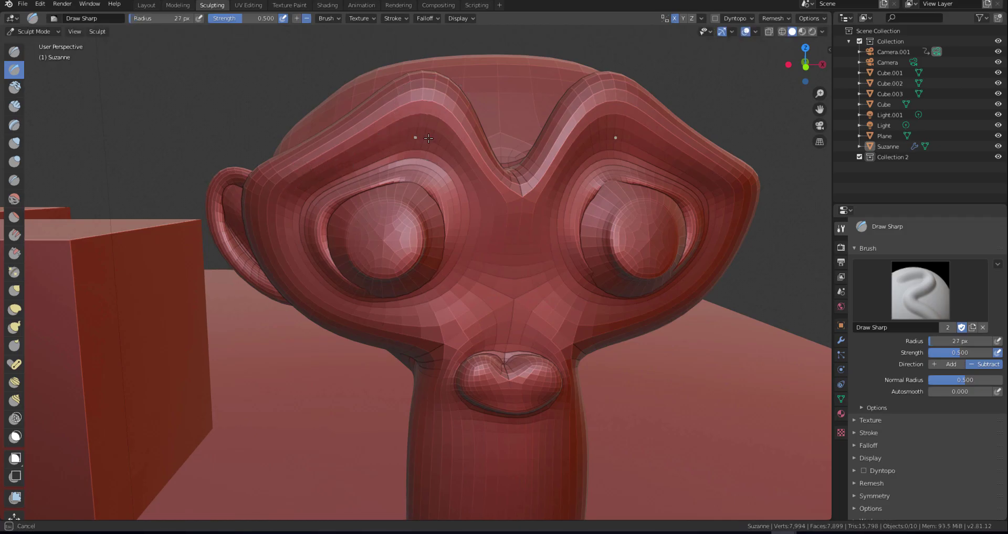
pyautogui.moveTo(428, 138); pyautogui.dragTo(429, 139)
# Set the Draw Sharp radius to 94 px and carve longer strokes across Suzanne's brow and around the eye
pyautogui.press('f')
pyautogui.click(479, 159)
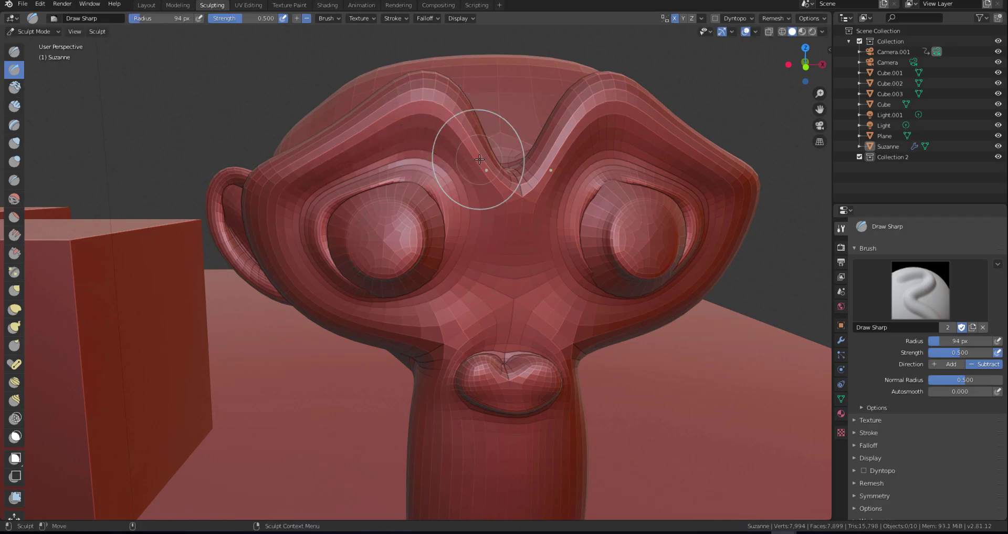
pyautogui.moveTo(483, 225)
pyautogui.mouseDown()
pyautogui.moveTo(436, 163)
pyautogui.moveTo(333, 175)
pyautogui.moveTo(293, 213)
pyautogui.mouseUp()
pyautogui.moveTo(387, 308)
pyautogui.mouseDown()
pyautogui.moveTo(451, 297)
pyautogui.moveTo(377, 321)
pyautogui.moveTo(278, 239)
pyautogui.mouseUp()
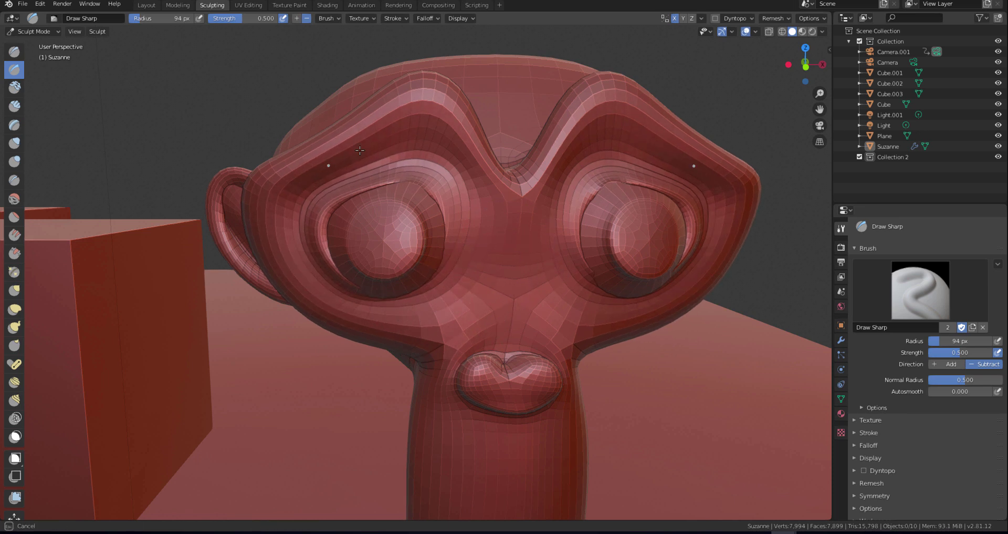
pyautogui.moveTo(462, 92)
pyautogui.mouseDown()
pyautogui.moveTo(345, 118)
pyautogui.moveTo(295, 162)
pyautogui.moveTo(256, 210)
pyautogui.moveTo(293, 287)
pyautogui.mouseUp()
pyautogui.scroll(-7, 734, 370)
pyautogui.scroll(5, 735, 371)
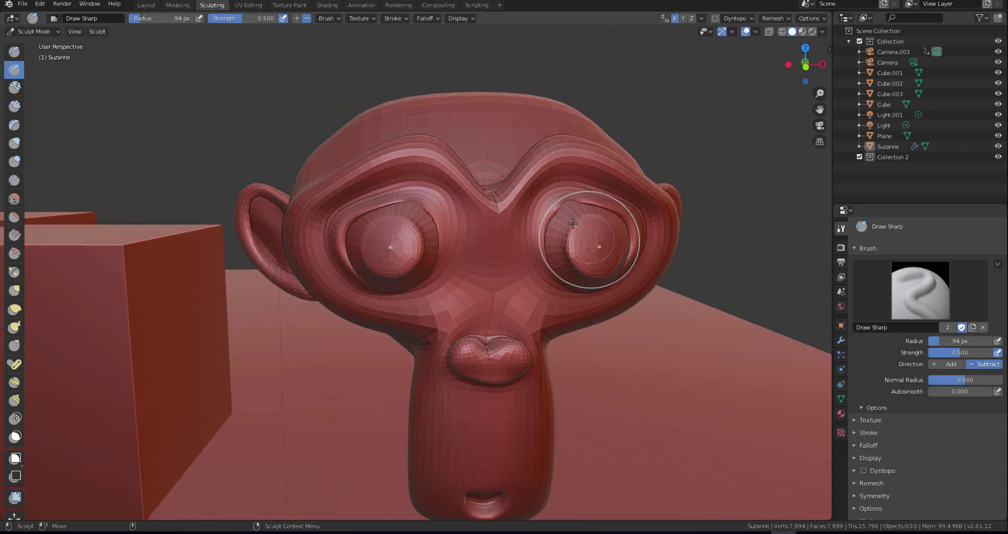
pyautogui.scroll(-4, 673, 190)
pyautogui.scroll(2, 674, 191)
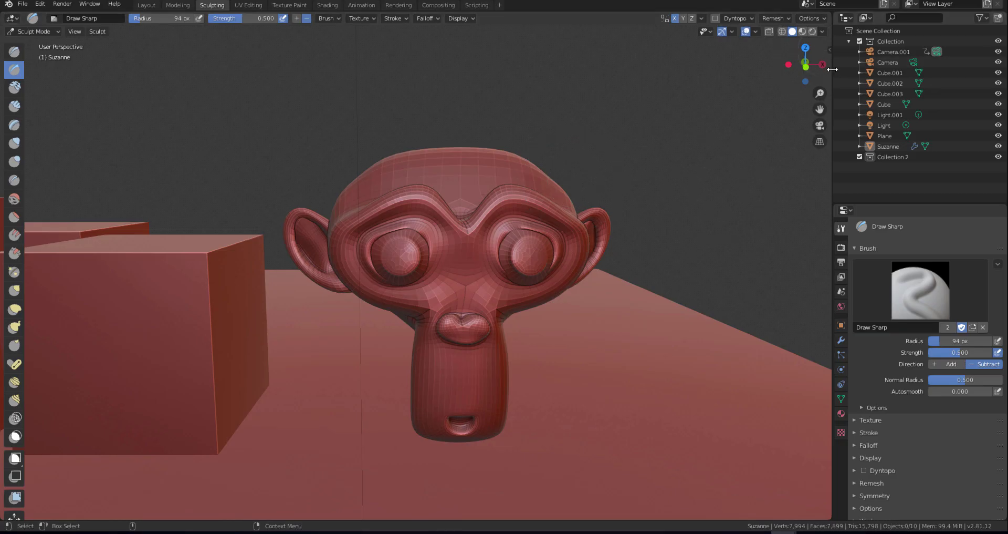
pyautogui.scroll(-4, 647, 138)
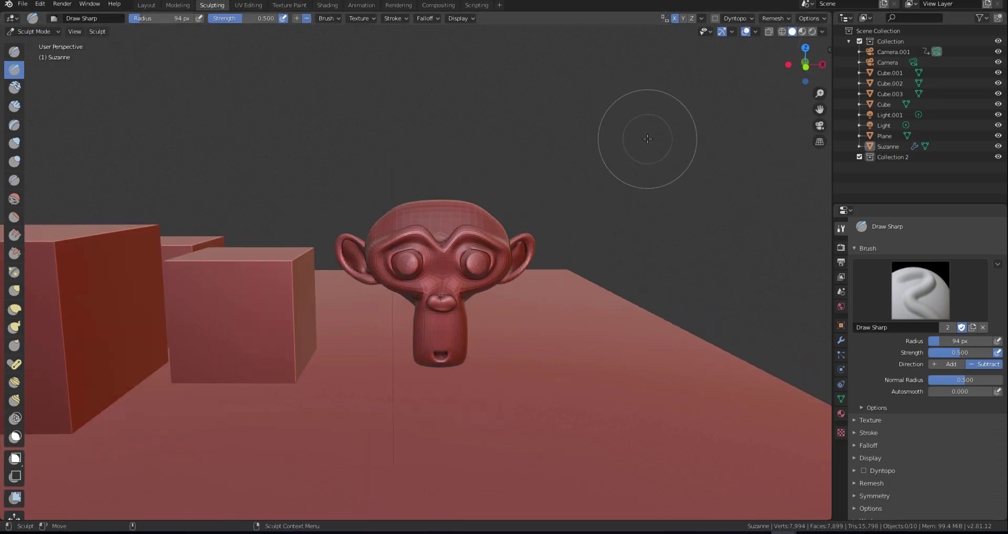
pyautogui.scroll(2, 647, 139)
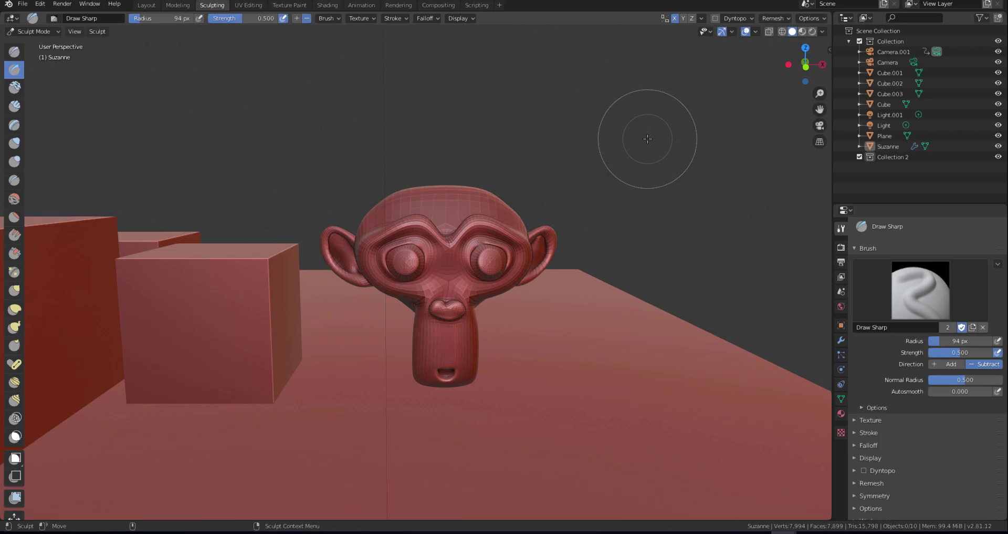
# Return to the Layout workspace, select Suzanne and open its object constraint settings
pyautogui.click(145, 6)
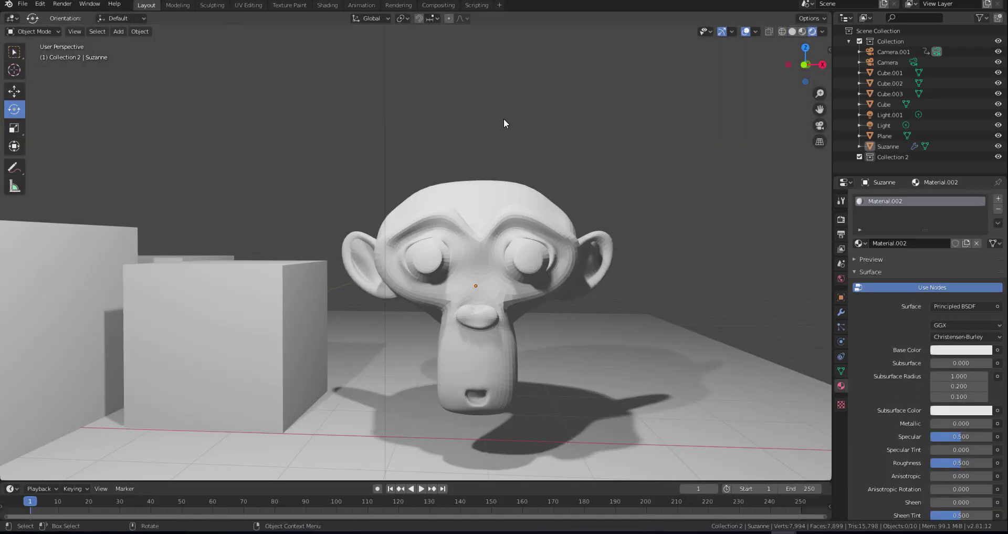
pyautogui.scroll(-3, 503, 123)
pyautogui.moveTo(806, 64)
pyautogui.mouseDown()
pyautogui.moveTo(604, 71)
pyautogui.moveTo(596, 118)
pyautogui.moveTo(804, 89)
pyautogui.moveTo(801, 74)
pyautogui.mouseUp()
pyautogui.click(342, 287)
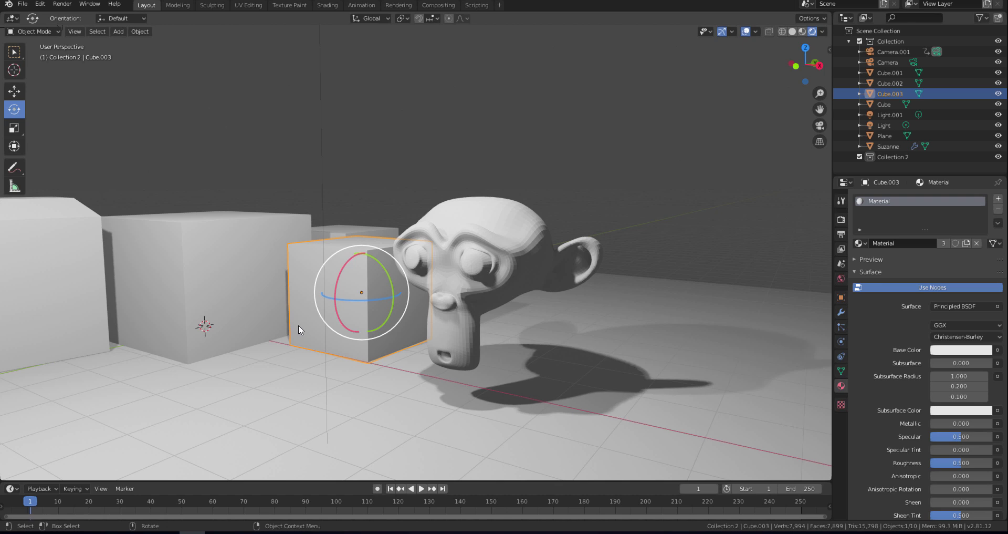
pyautogui.click(463, 261)
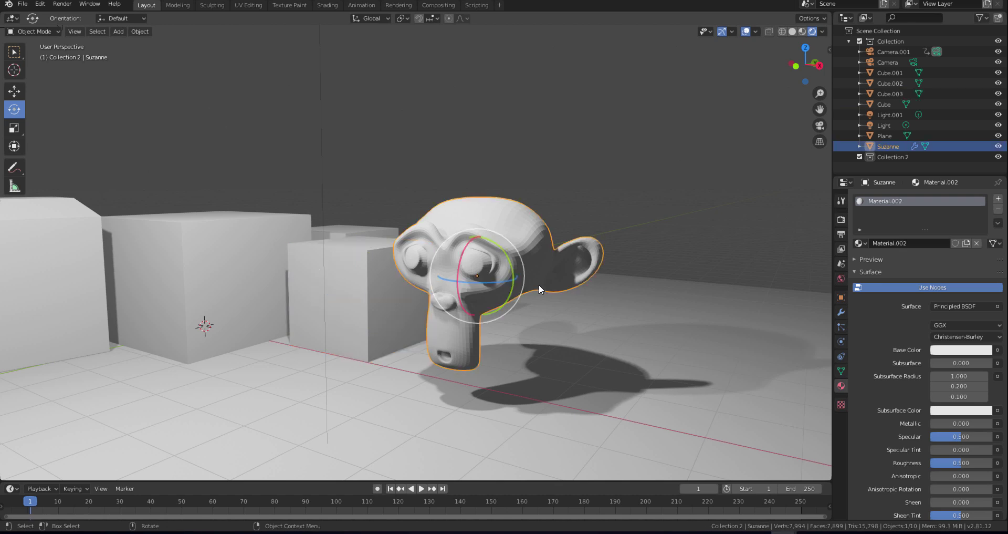
pyautogui.click(841, 355)
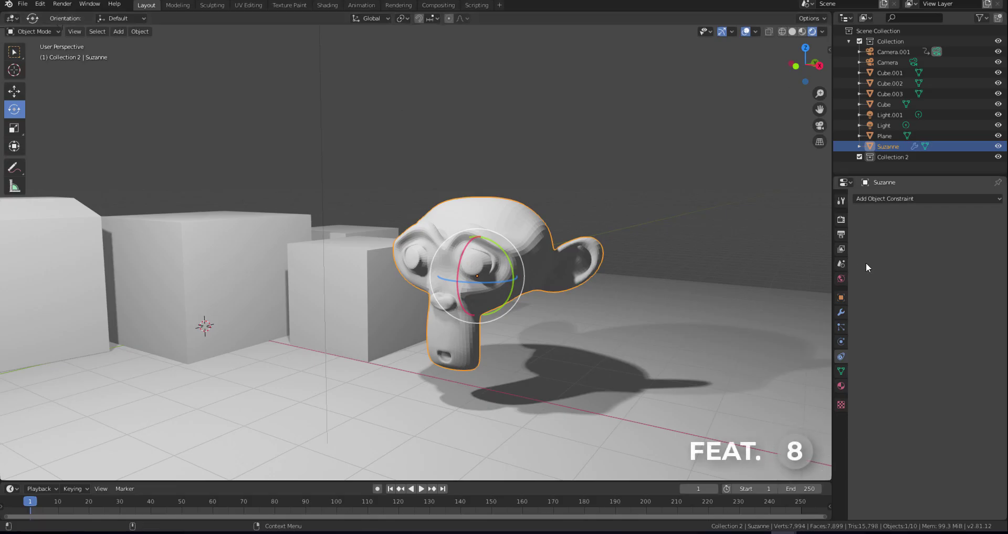
# Add a Copy Rotation constraint to Suzanne with Cube.003 as its target
pyautogui.click(903, 199)
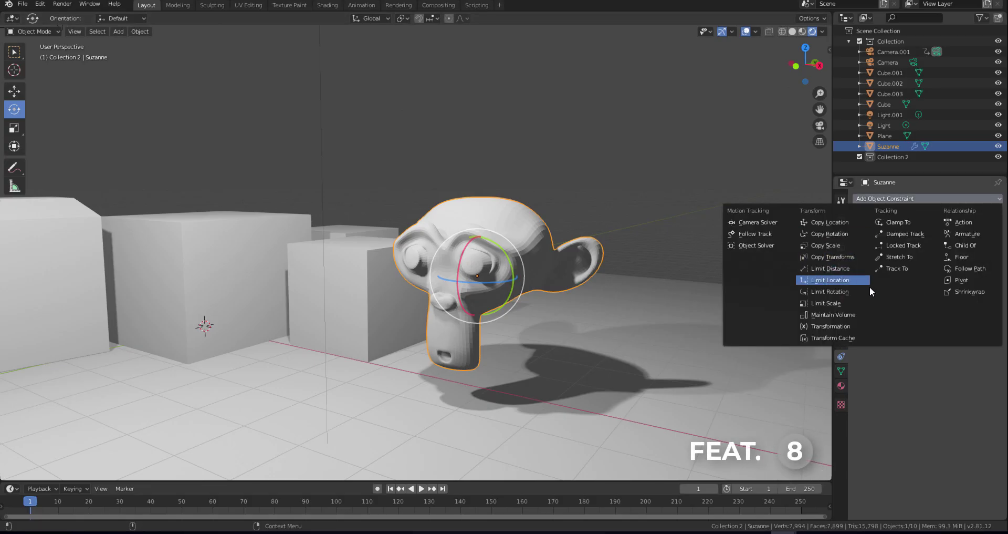
pyautogui.click(850, 233)
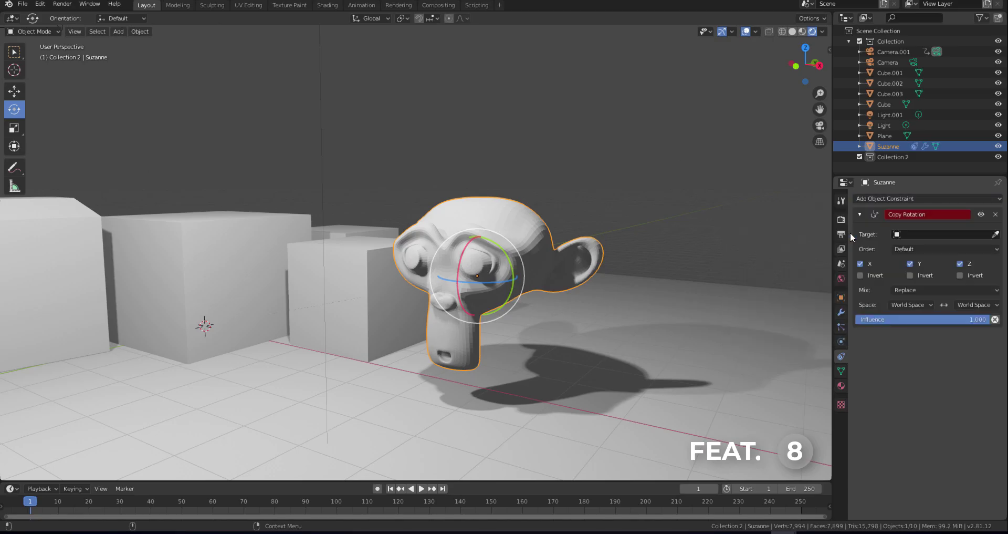
pyautogui.click(996, 235)
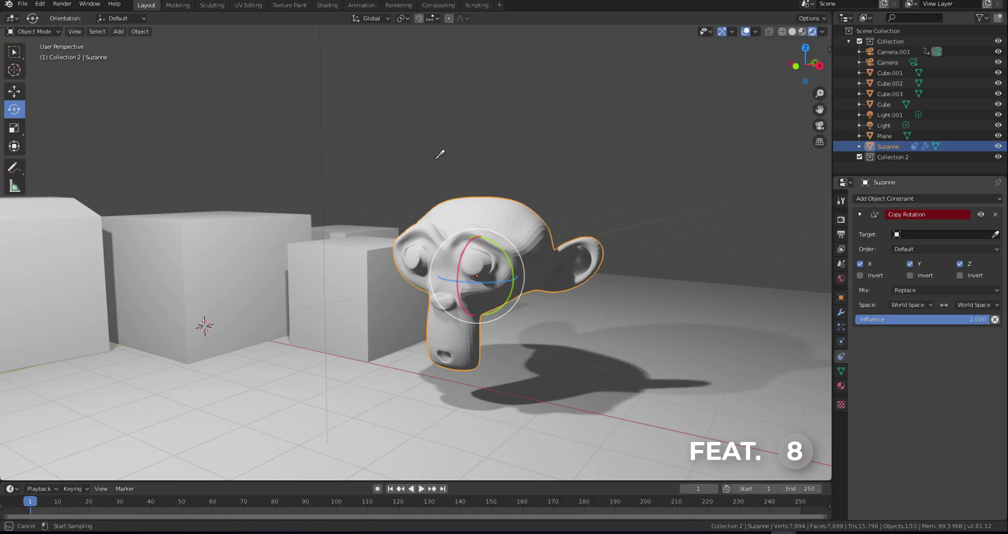
pyautogui.press('Escape')
pyautogui.click(337, 275)
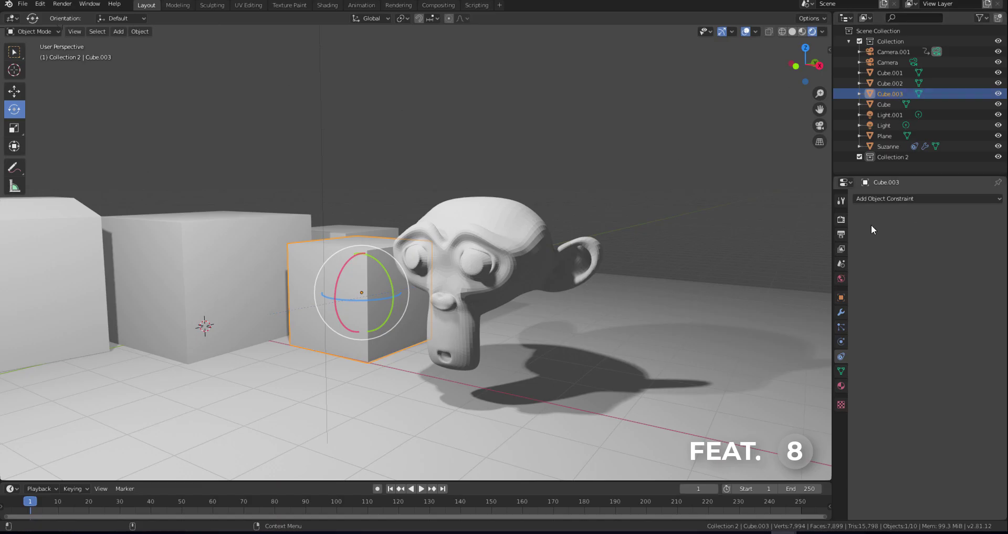
pyautogui.click(508, 252)
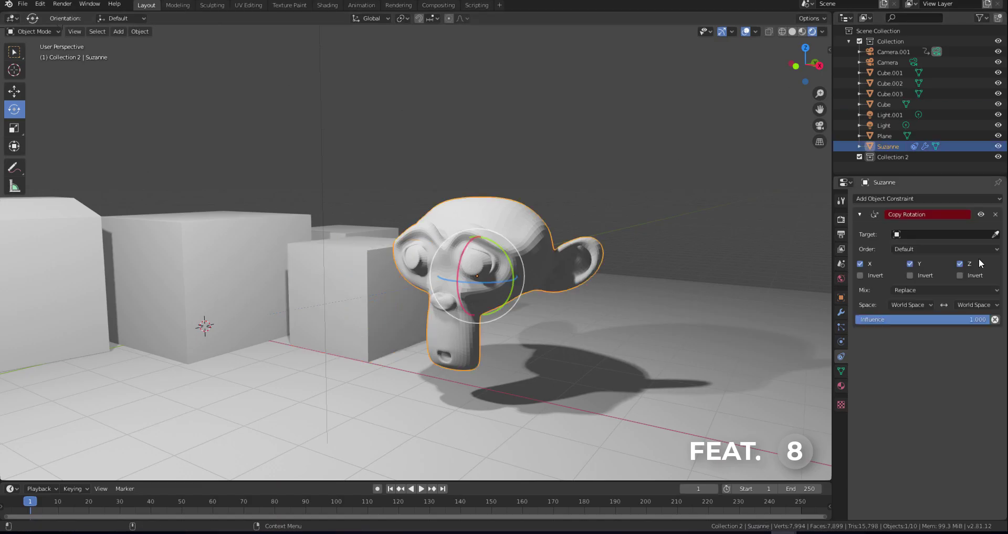
pyautogui.click(996, 235)
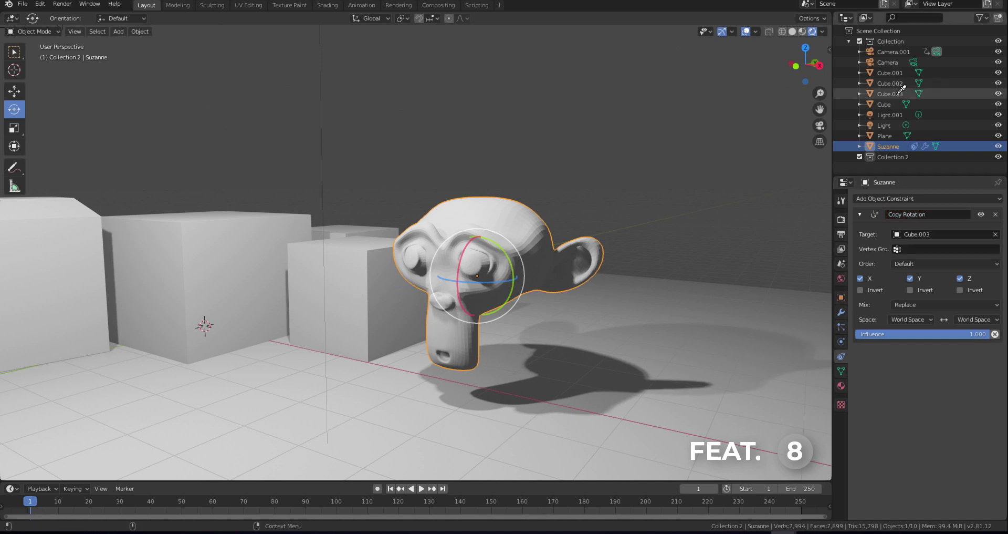
pyautogui.click(894, 94)
# Rotate Cube.003 twice about the vertical axis to drive Suzanne's rotation through the constraint
pyautogui.click(395, 301)
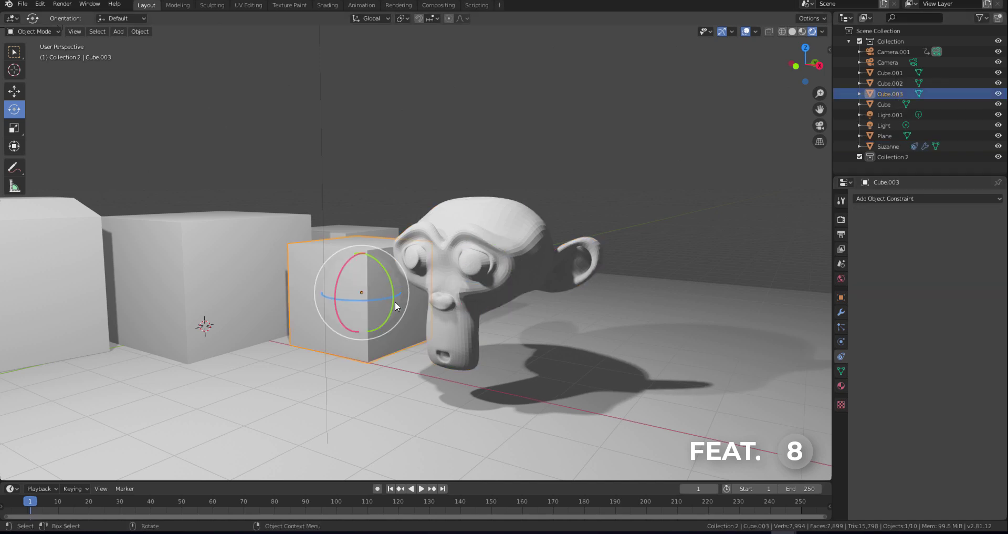
pyautogui.click(473, 252)
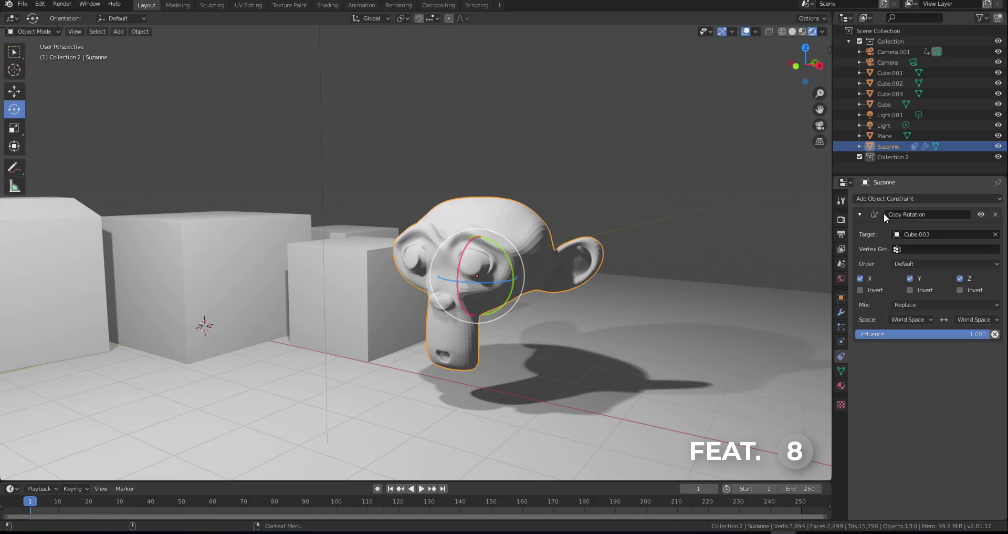
pyautogui.click(347, 296)
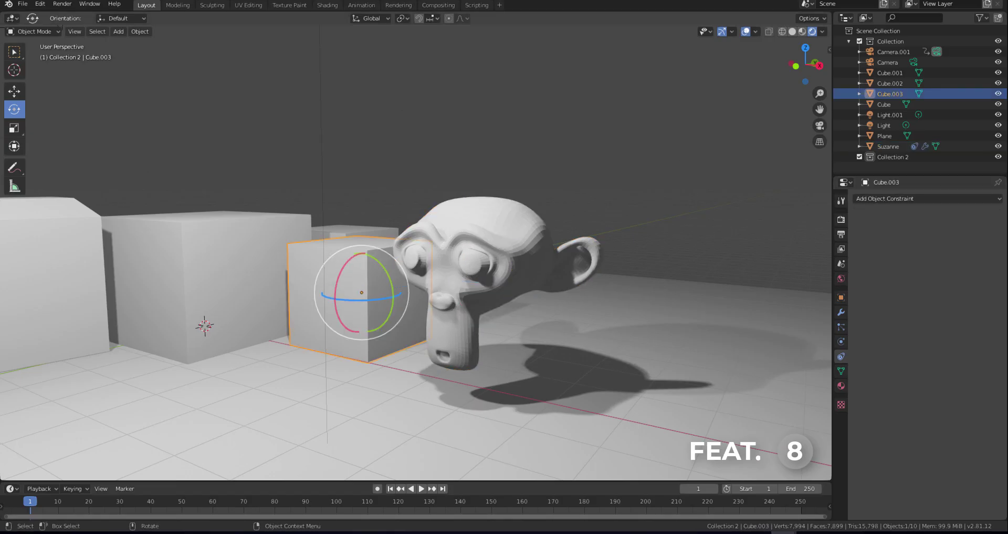
pyautogui.moveTo(377, 299); pyautogui.dragTo(449, 305)
pyautogui.click(201, 301)
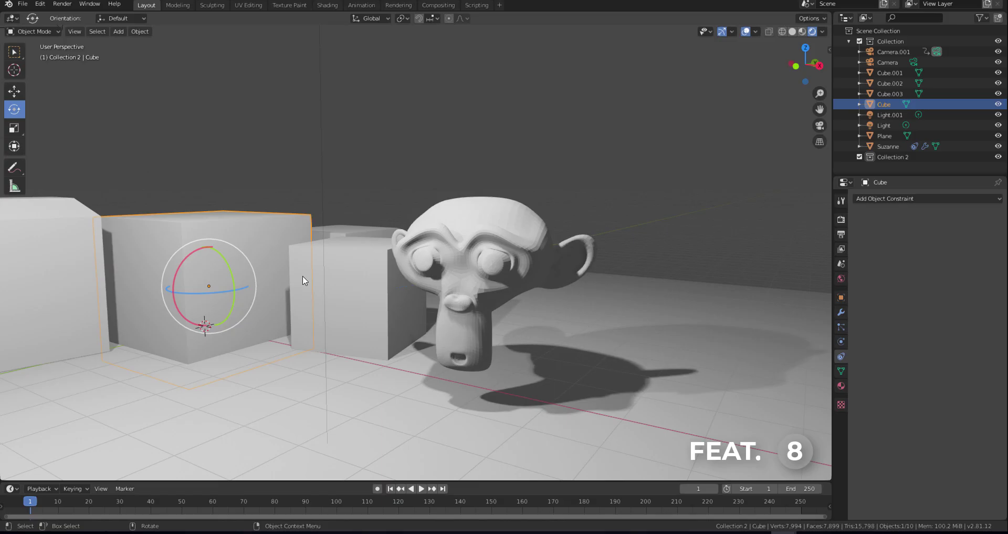
pyautogui.click(376, 315)
pyautogui.moveTo(389, 298); pyautogui.dragTo(318, 305)
# Add a Copy Transforms constraint to the large Cube with Cube.003 as its target
pyautogui.click(206, 288)
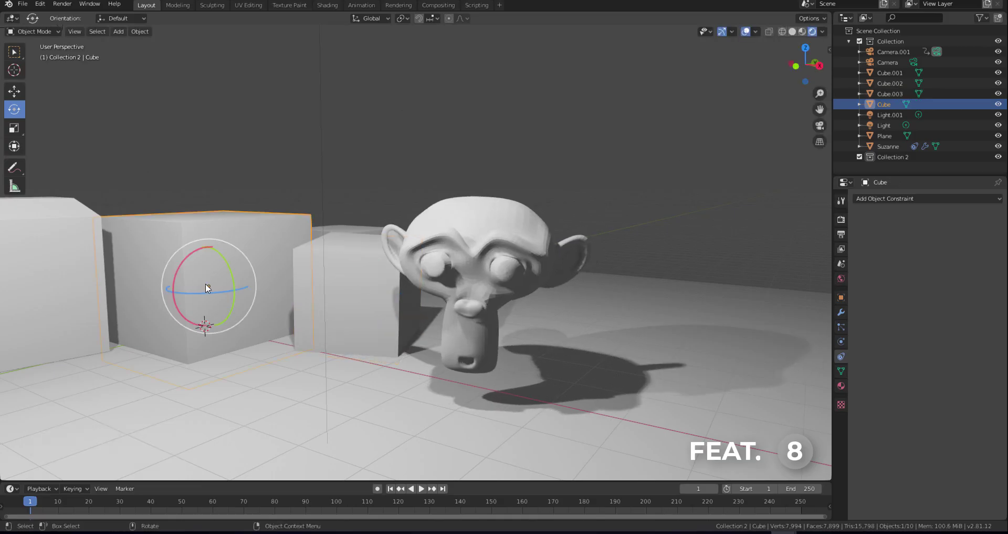
pyautogui.click(897, 200)
pyautogui.click(824, 258)
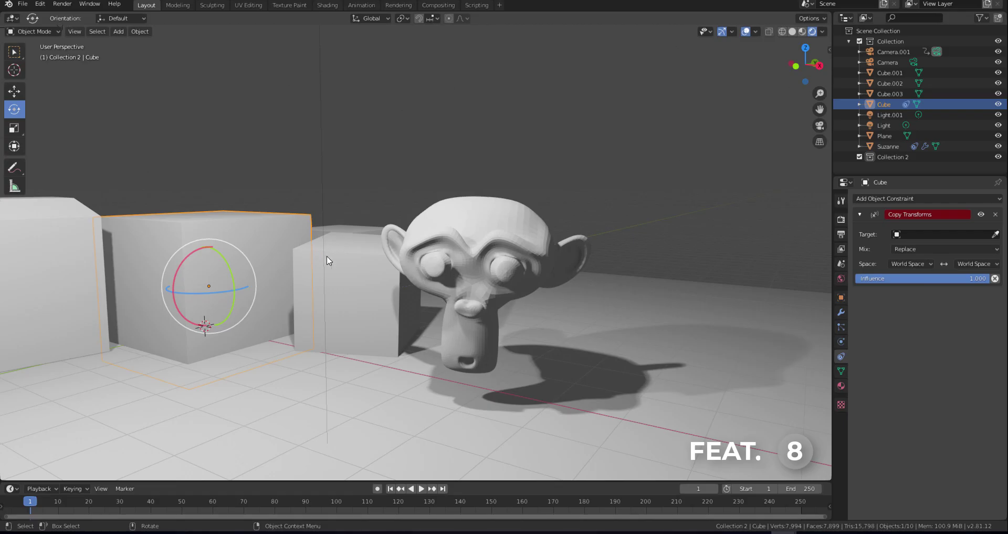
pyautogui.click(996, 234)
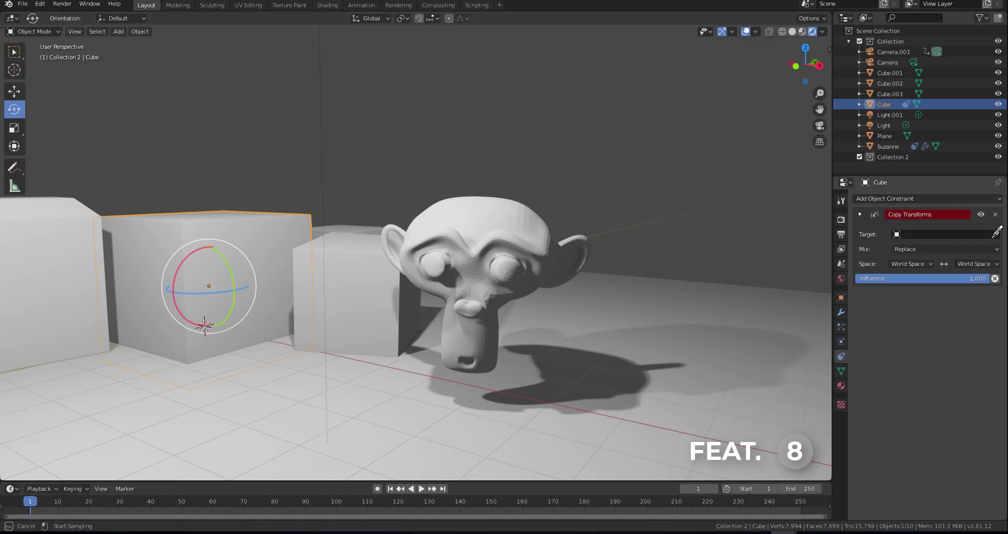
pyautogui.click(903, 92)
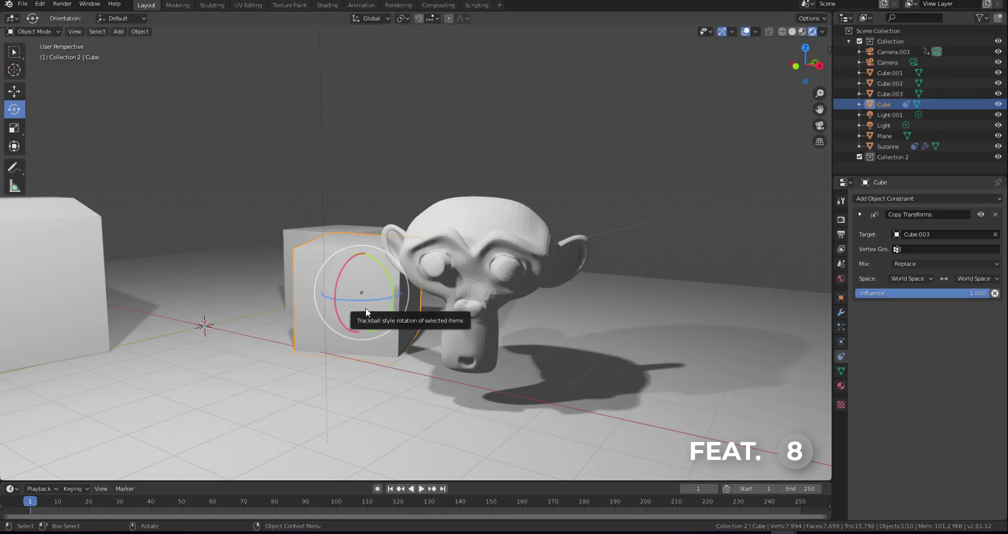
# Move Cube.003 by -3.9 m along the global X axis
pyautogui.scroll(-2, 373, 273)
pyautogui.click(15, 92)
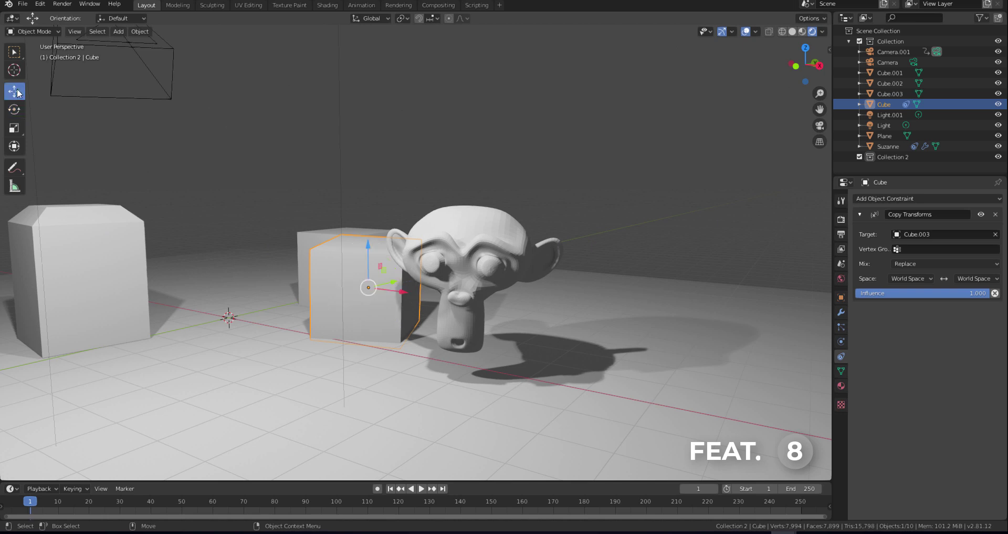
pyautogui.moveTo(399, 295); pyautogui.dragTo(289, 278)
pyautogui.click(896, 93)
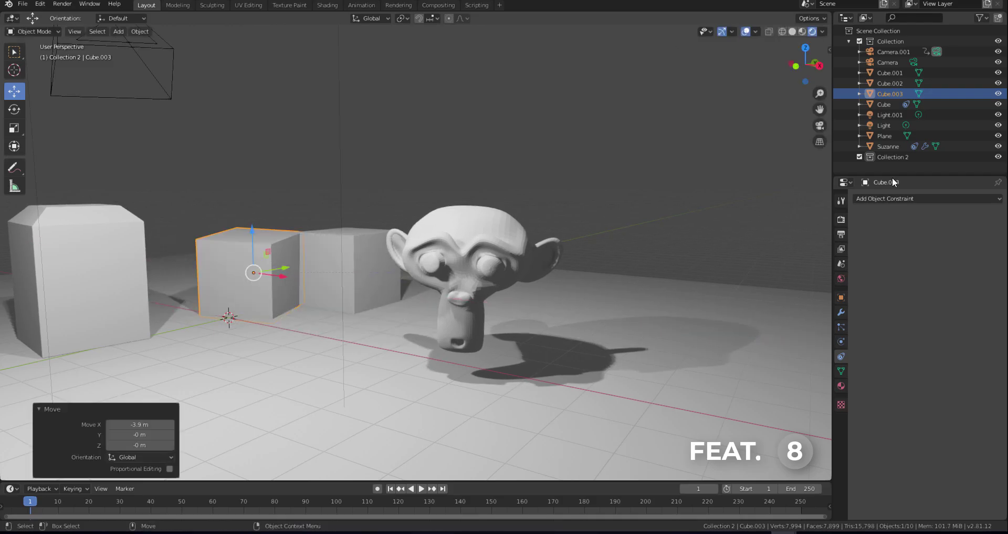
# Remove the Copy Transforms constraint from the large Cube and move that cube away from Cube.003
pyautogui.click(882, 104)
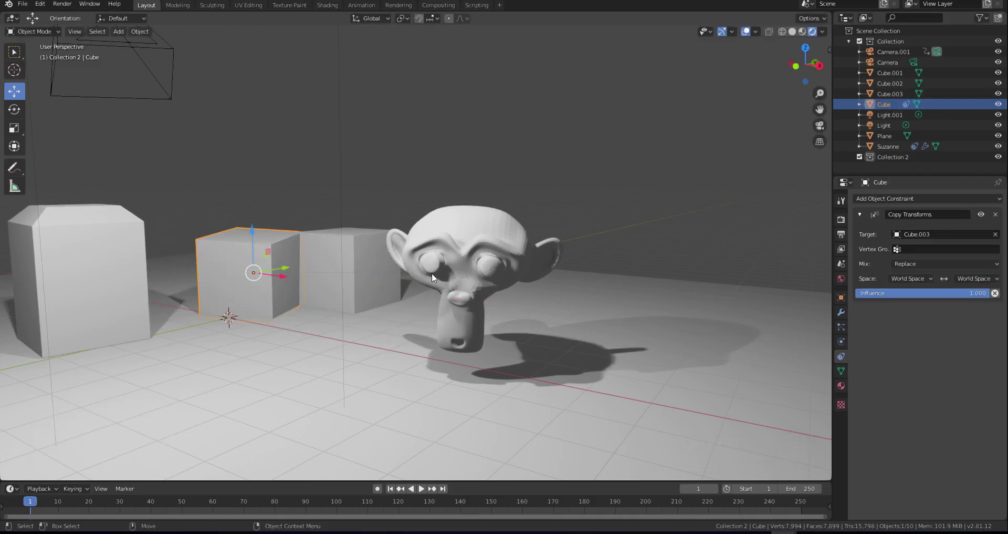
pyautogui.click(996, 216)
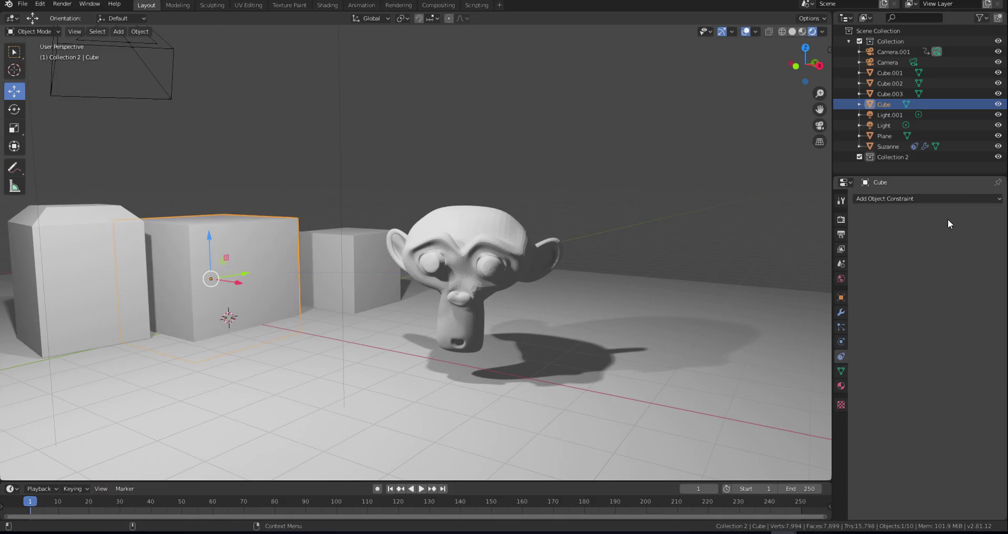
pyautogui.press('g')
pyautogui.moveTo(608, 385); pyautogui.dragTo(264, 313)
# Rotate Cube.003 by about 17.8° around the global Z axis with the Rotate tool
pyautogui.moveTo(798, 52); pyautogui.dragTo(805, 93)
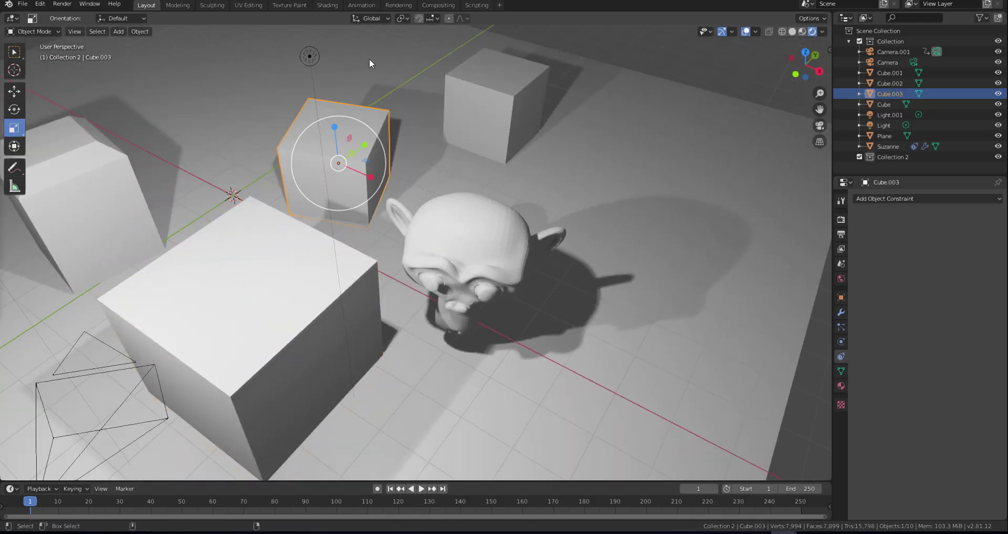
pyautogui.moveTo(805, 83); pyautogui.dragTo(838, 83)
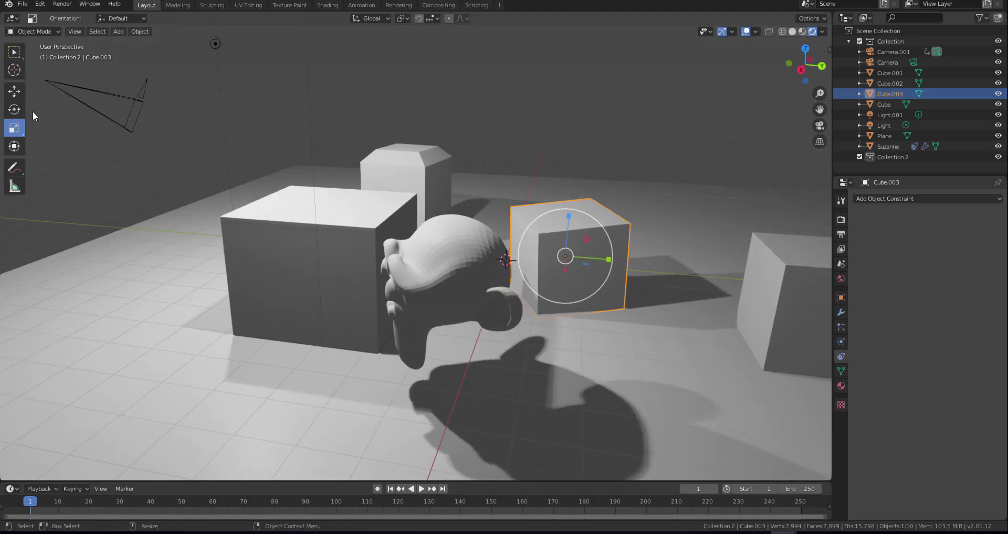
pyautogui.click(15, 109)
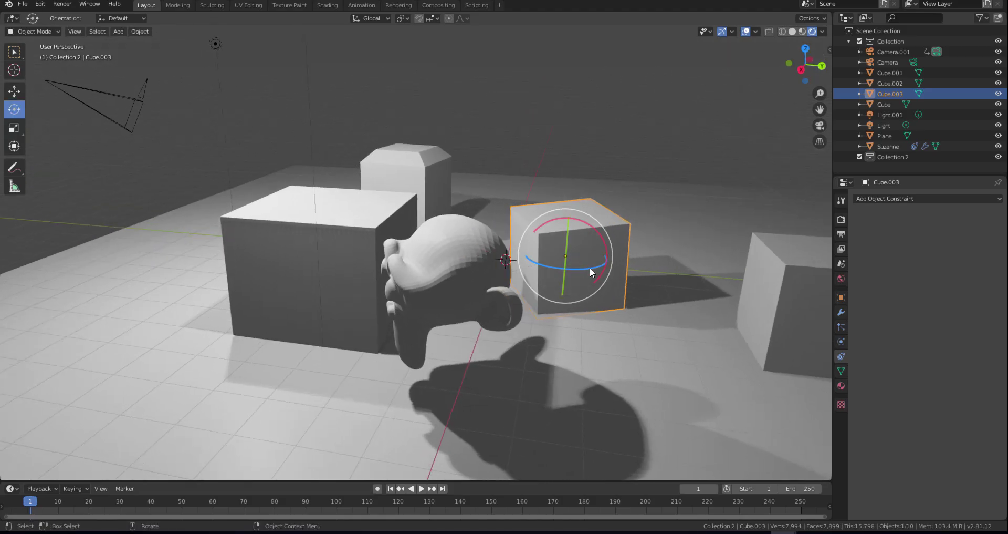
pyautogui.moveTo(590, 267); pyautogui.dragTo(583, 277)
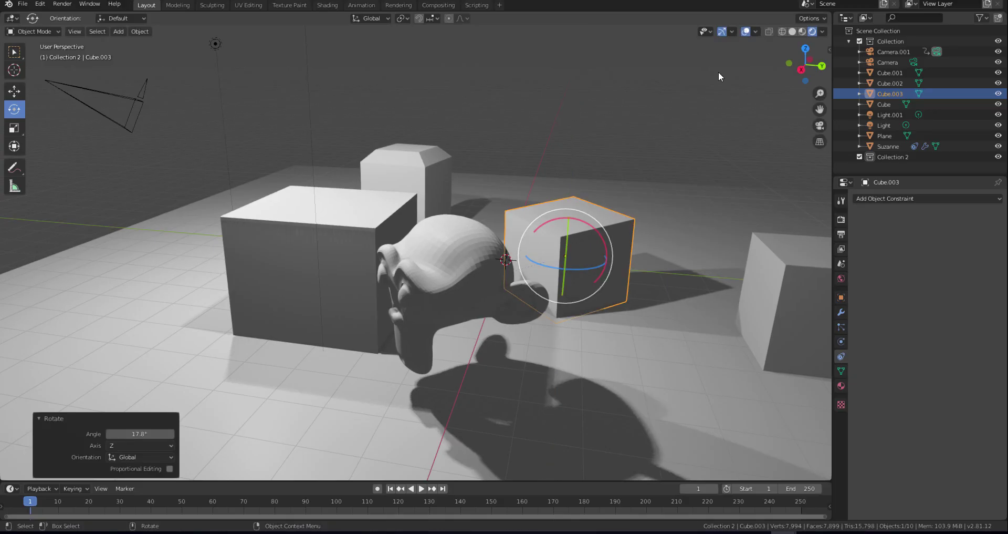
# Add a Copy Scale constraint to Cube.003 with the large Cube as its target
pyautogui.moveTo(805, 65); pyautogui.dragTo(258, 257)
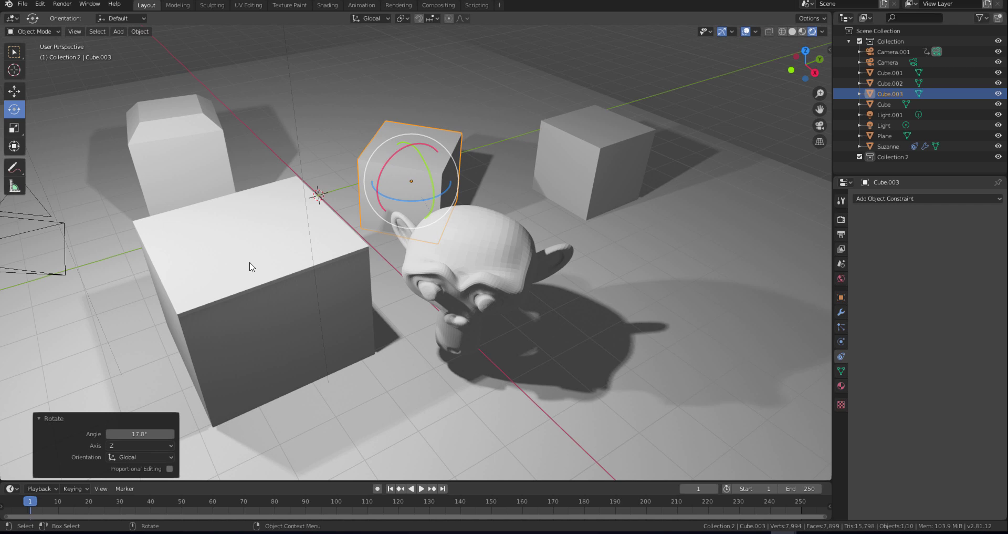
pyautogui.click(250, 267)
pyautogui.click(444, 164)
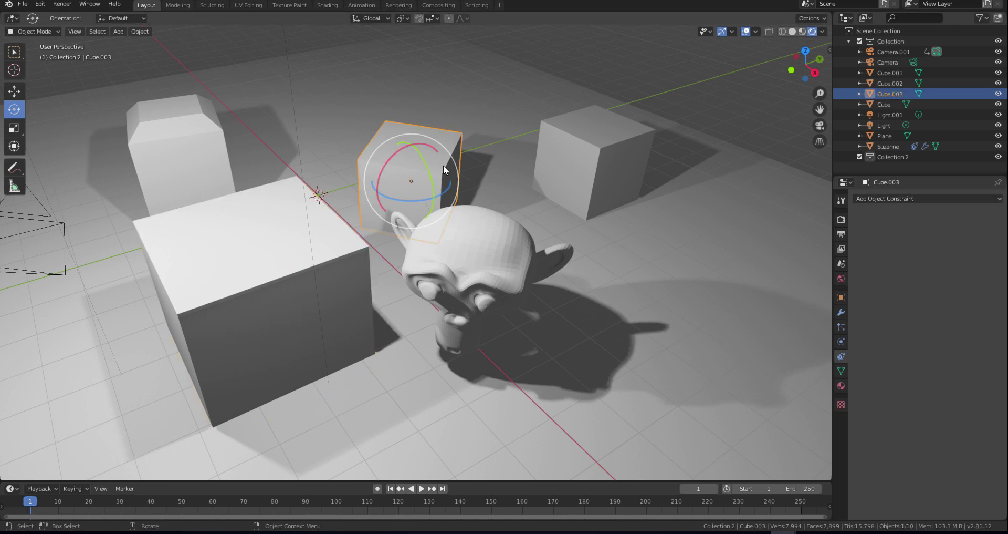
pyautogui.click(947, 199)
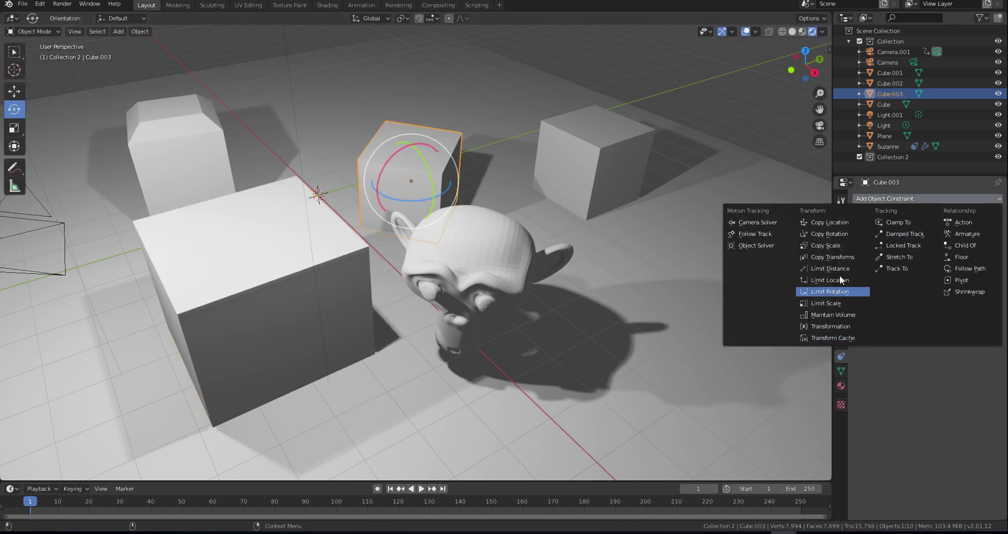
pyautogui.click(845, 245)
pyautogui.click(995, 235)
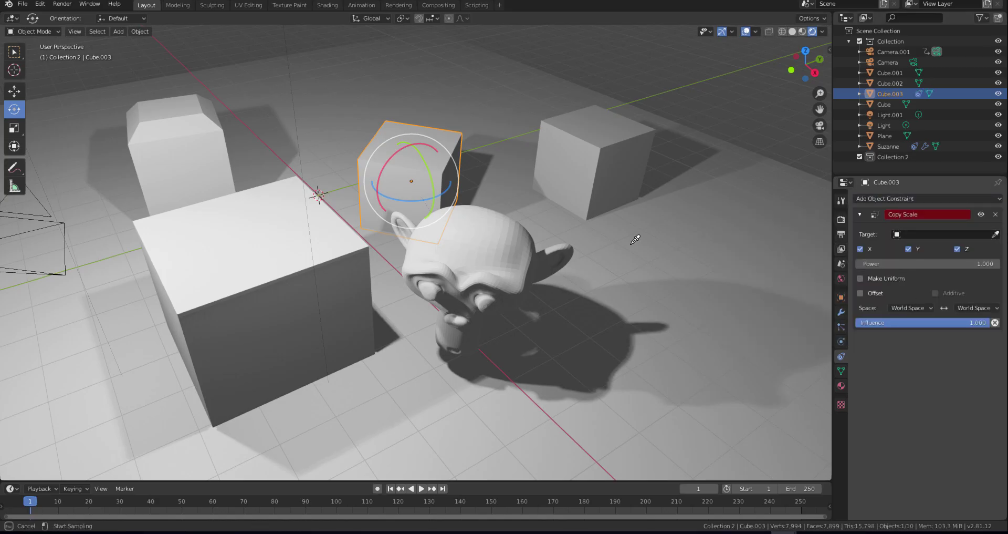
pyautogui.click(240, 278)
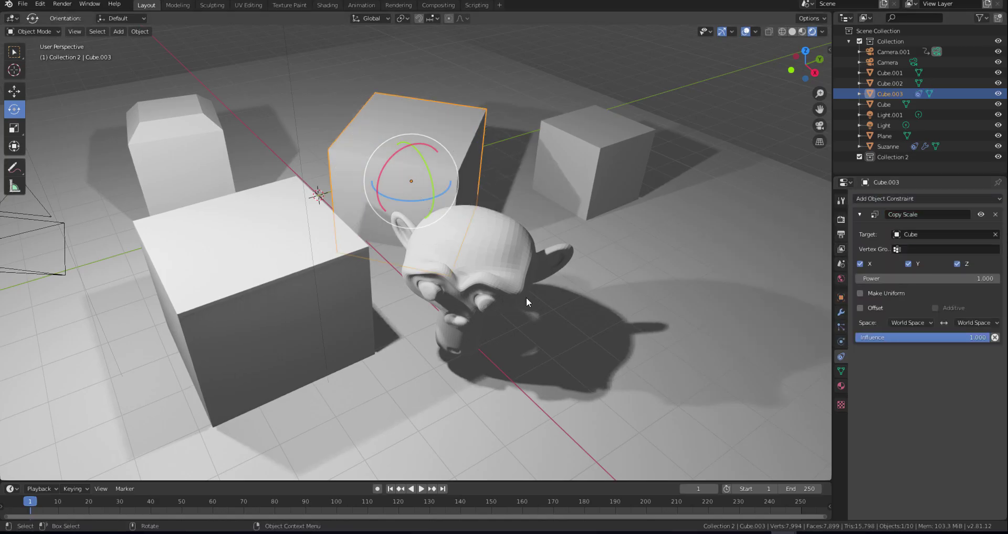
# Scale the large Cube uniformly by a factor of 0.401 to drive Cube.003's size
pyautogui.click(270, 285)
pyautogui.click(14, 128)
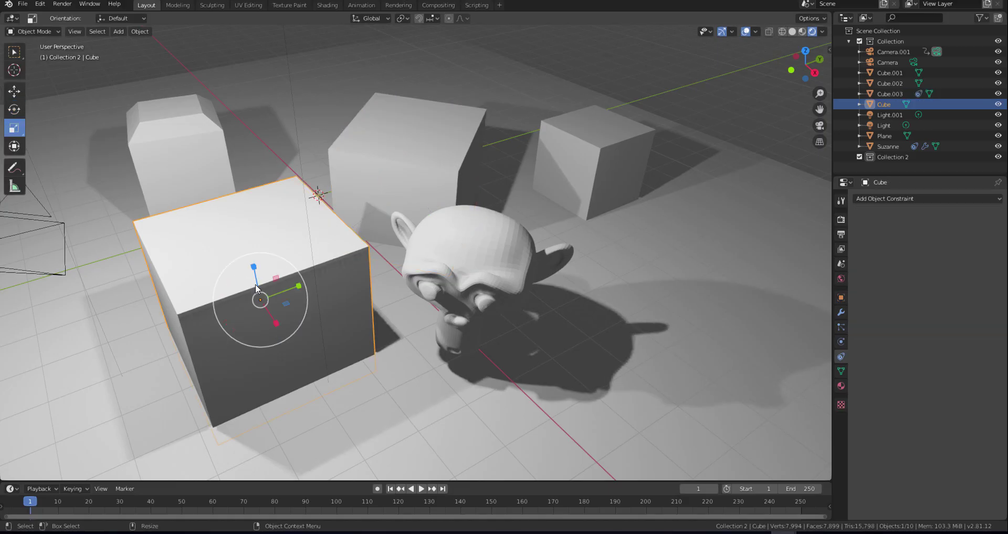
pyautogui.moveTo(256, 288); pyautogui.dragTo(263, 301)
pyautogui.hotkey('ctrl', 'z')
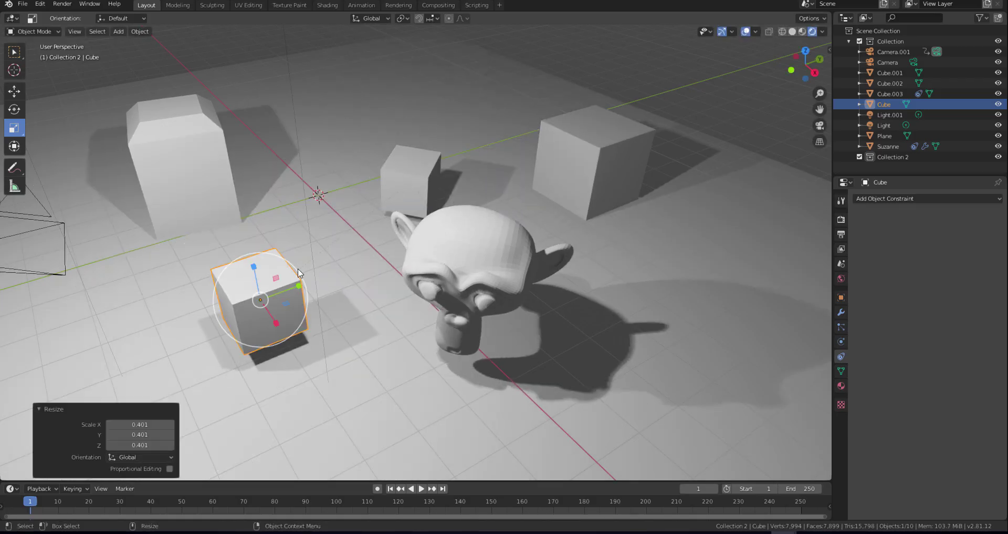
# Select Cube.003 and try to manipulate it with the Transform tool
pyautogui.click(438, 192)
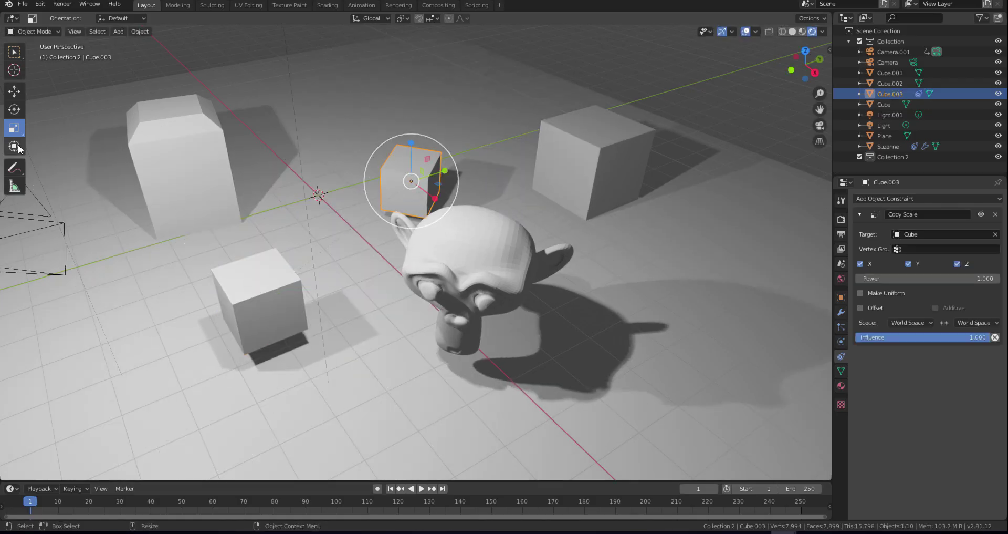
pyautogui.click(18, 147)
pyautogui.moveTo(410, 200); pyautogui.dragTo(535, 225)
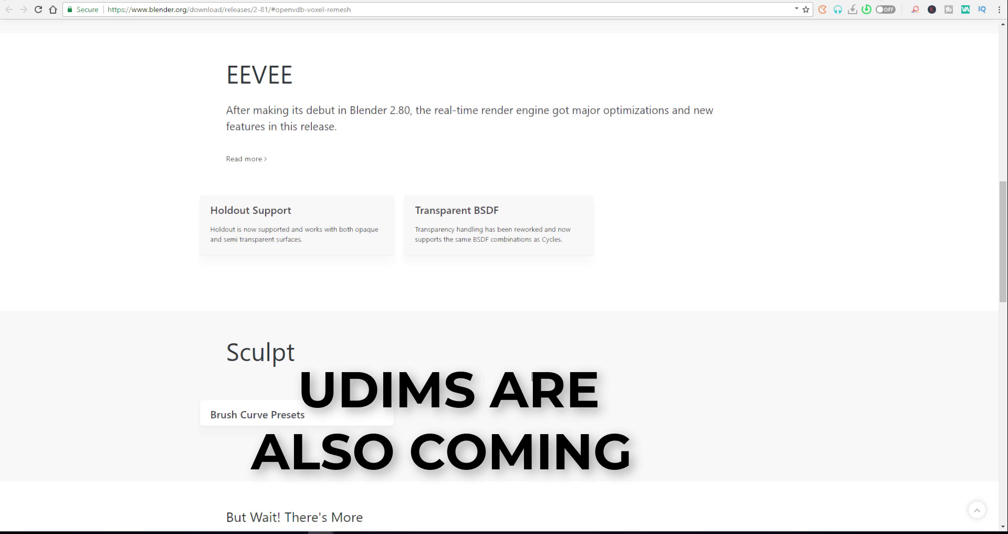
# Switch to the Blender 2.81 release page and look through its Sculpt, additional-feature, Sneak Peek and Stay up-to-date sections
pyautogui.scroll(-4, 533, 376)
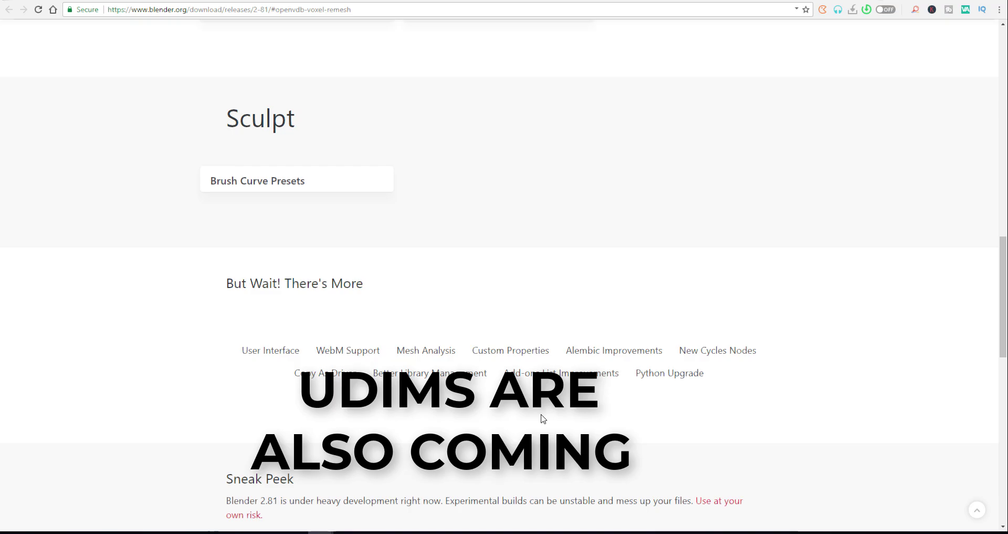
pyautogui.scroll(2, 578, 426)
pyautogui.scroll(-2, 650, 427)
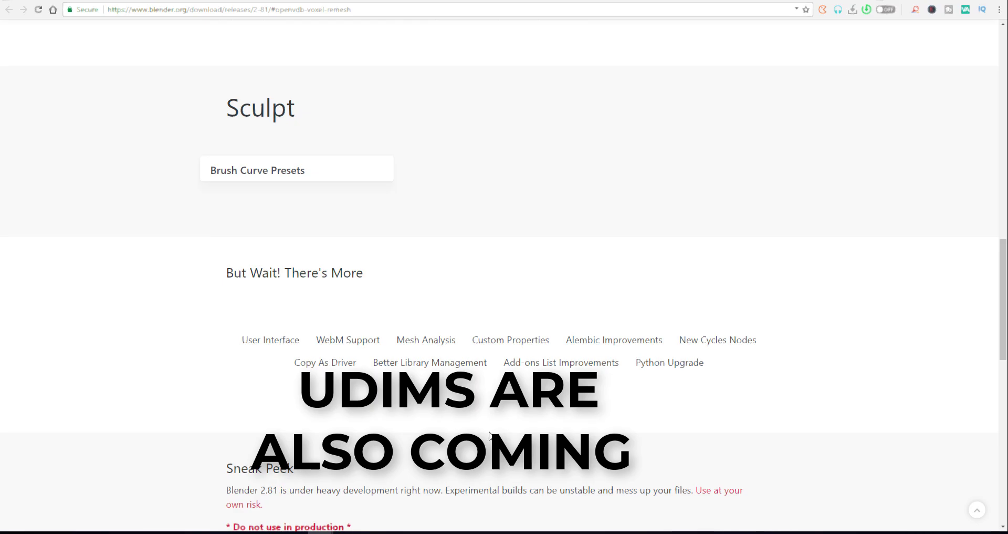
pyautogui.scroll(-10, 553, 209)
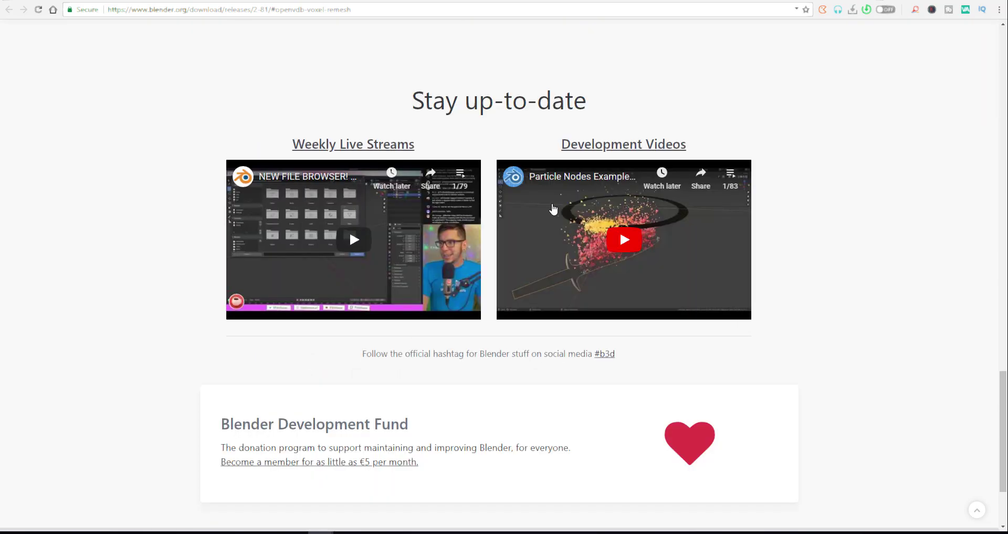
pyautogui.scroll(8, 553, 209)
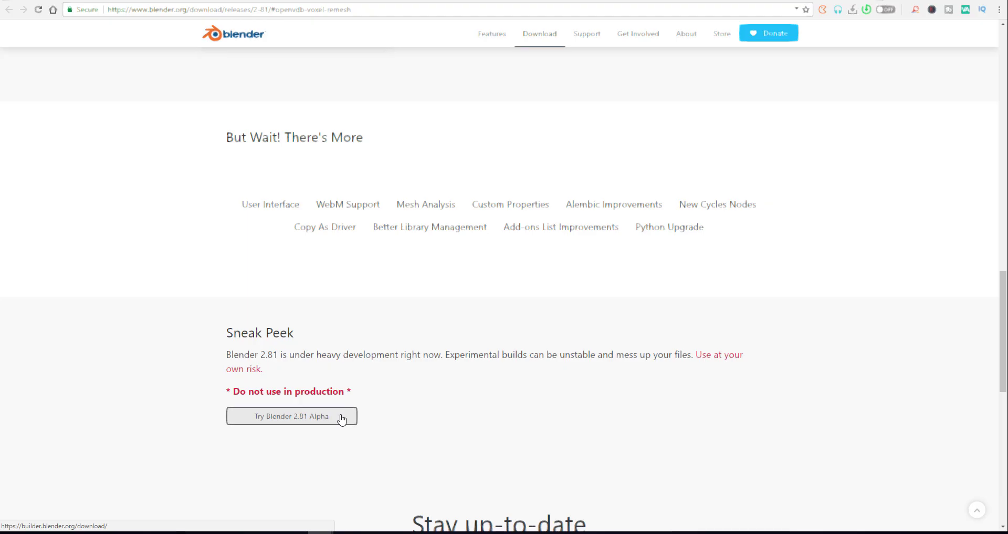
# Review the OpenVDB Voxel Remesh, Intel Open Image Denoise, EEVEE and Sculpt sections, ending at the But Wait! There's More list
pyautogui.scroll(8, 211, 232)
pyautogui.scroll(-2, 333, 362)
pyautogui.scroll(3, 333, 364)
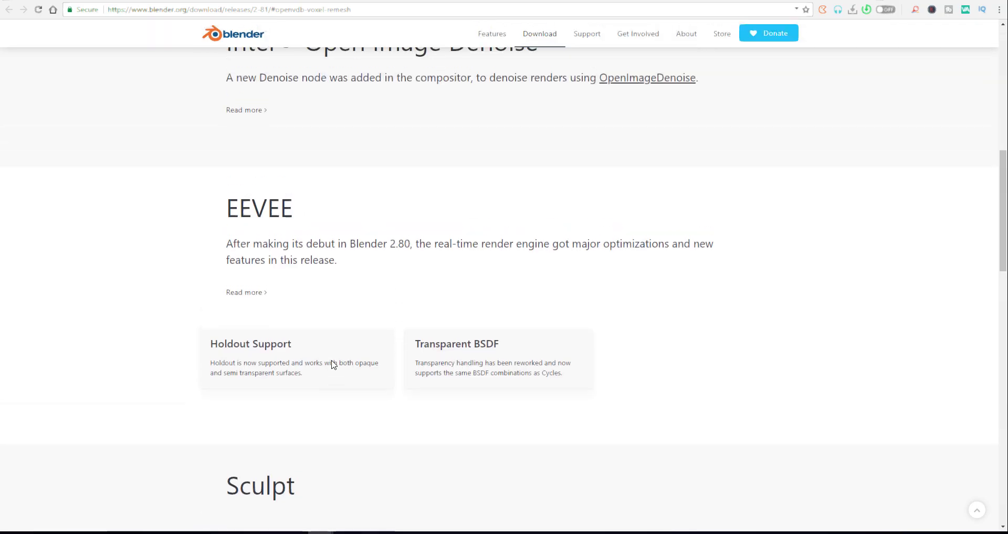
pyautogui.scroll(10, 333, 362)
pyautogui.scroll(-5, 333, 364)
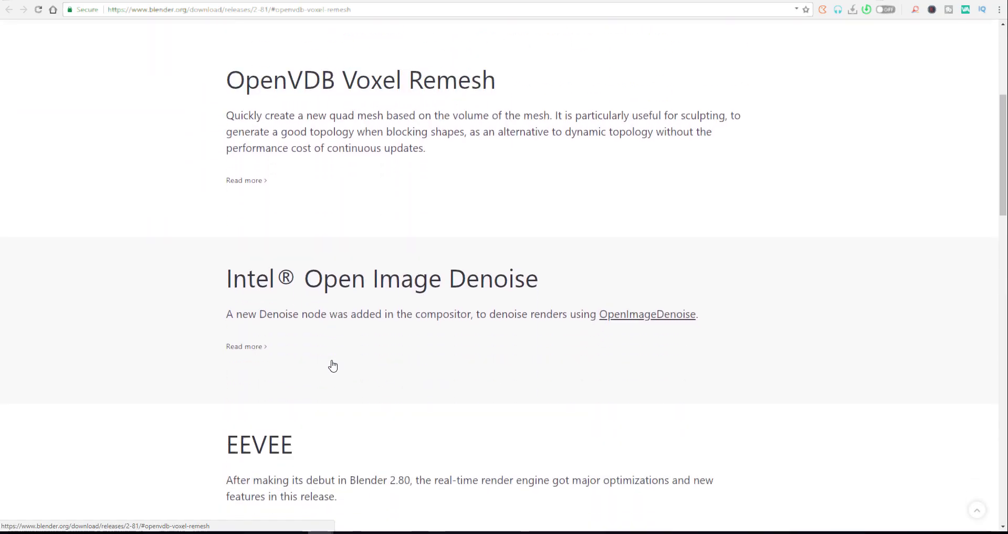
pyautogui.scroll(-6, 333, 365)
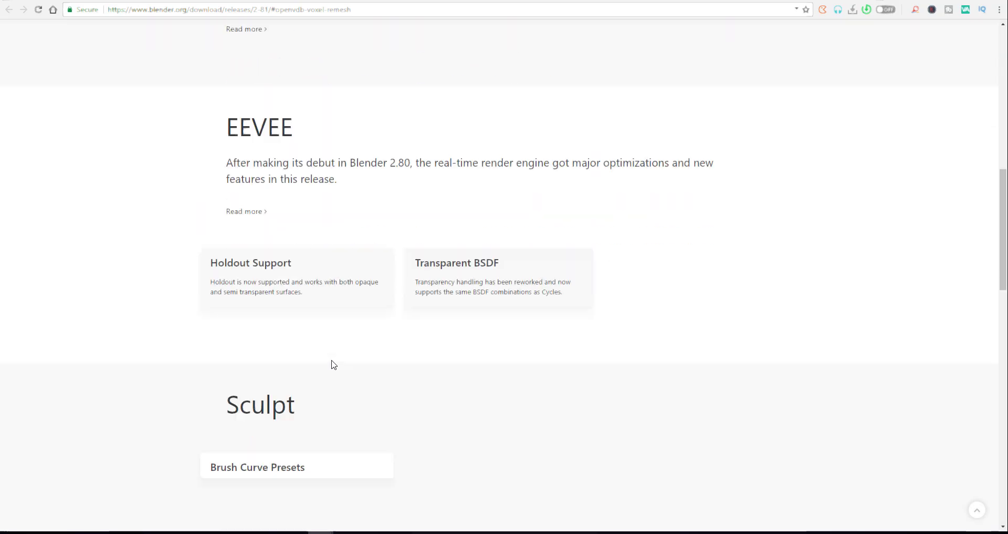
pyautogui.scroll(-1, 333, 364)
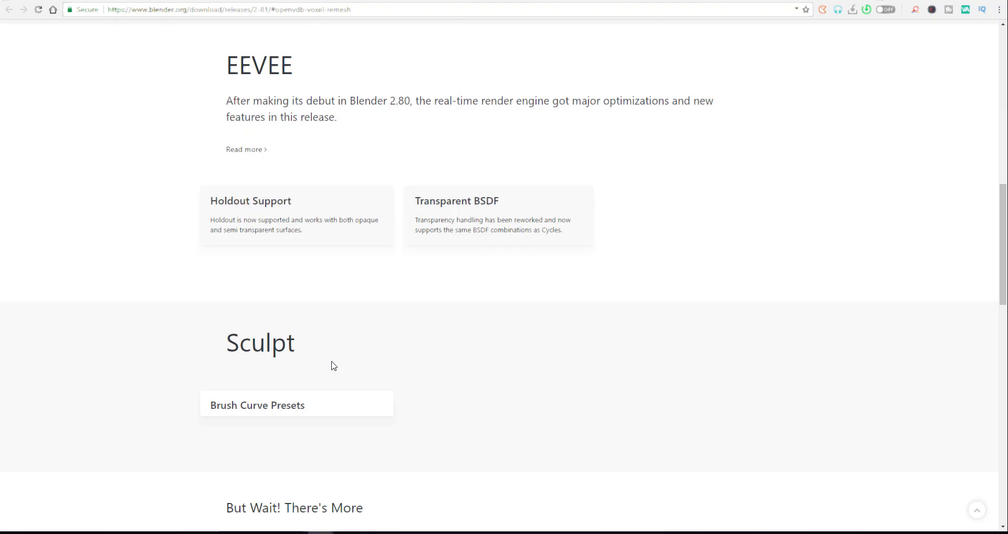
pyautogui.scroll(-3, 333, 365)
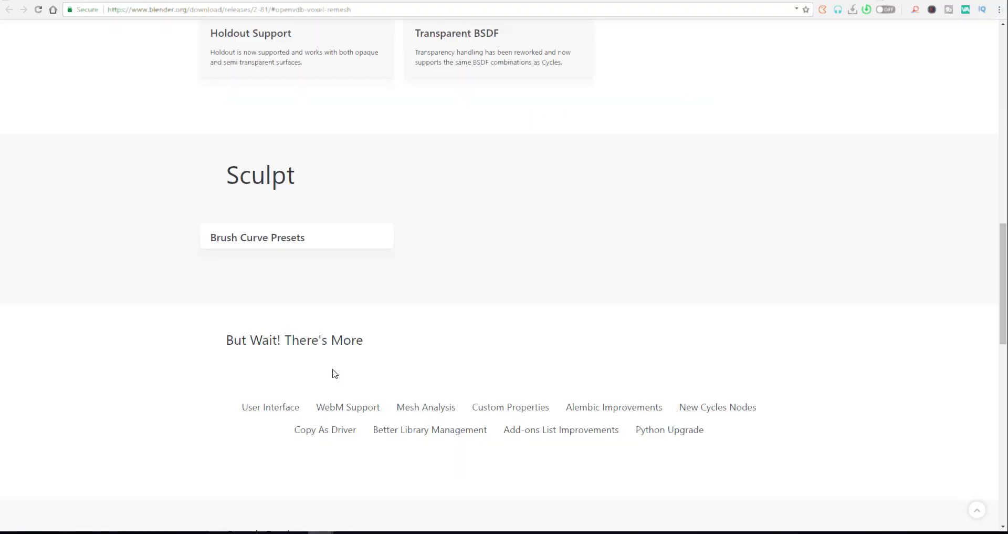